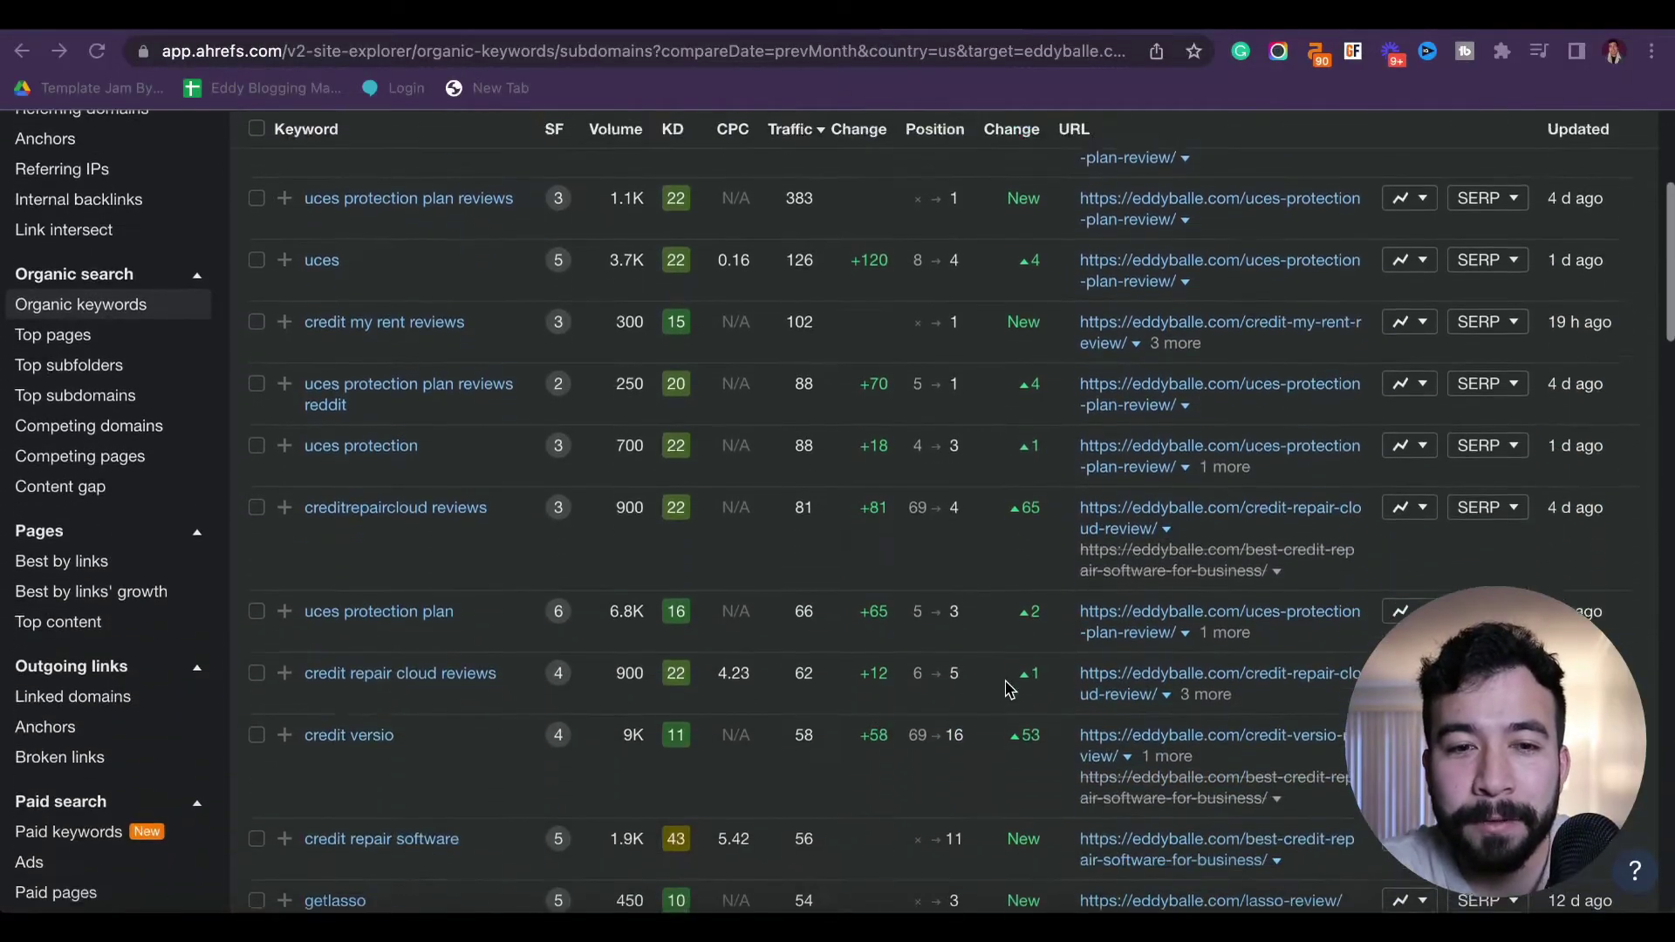
{"action": "scroll", "coordinate": [1007, 686], "scroll_direction": "down", "scroll_amount": 1}
{"action": "scroll", "coordinate": [1008, 687], "scroll_direction": "down", "scroll_amount": 2}
{"action": "scroll", "coordinate": [1008, 687], "scroll_direction": "down", "scroll_amount": 1}
{"action": "scroll", "coordinate": [1008, 687], "scroll_direction": "down", "scroll_amount": 4}
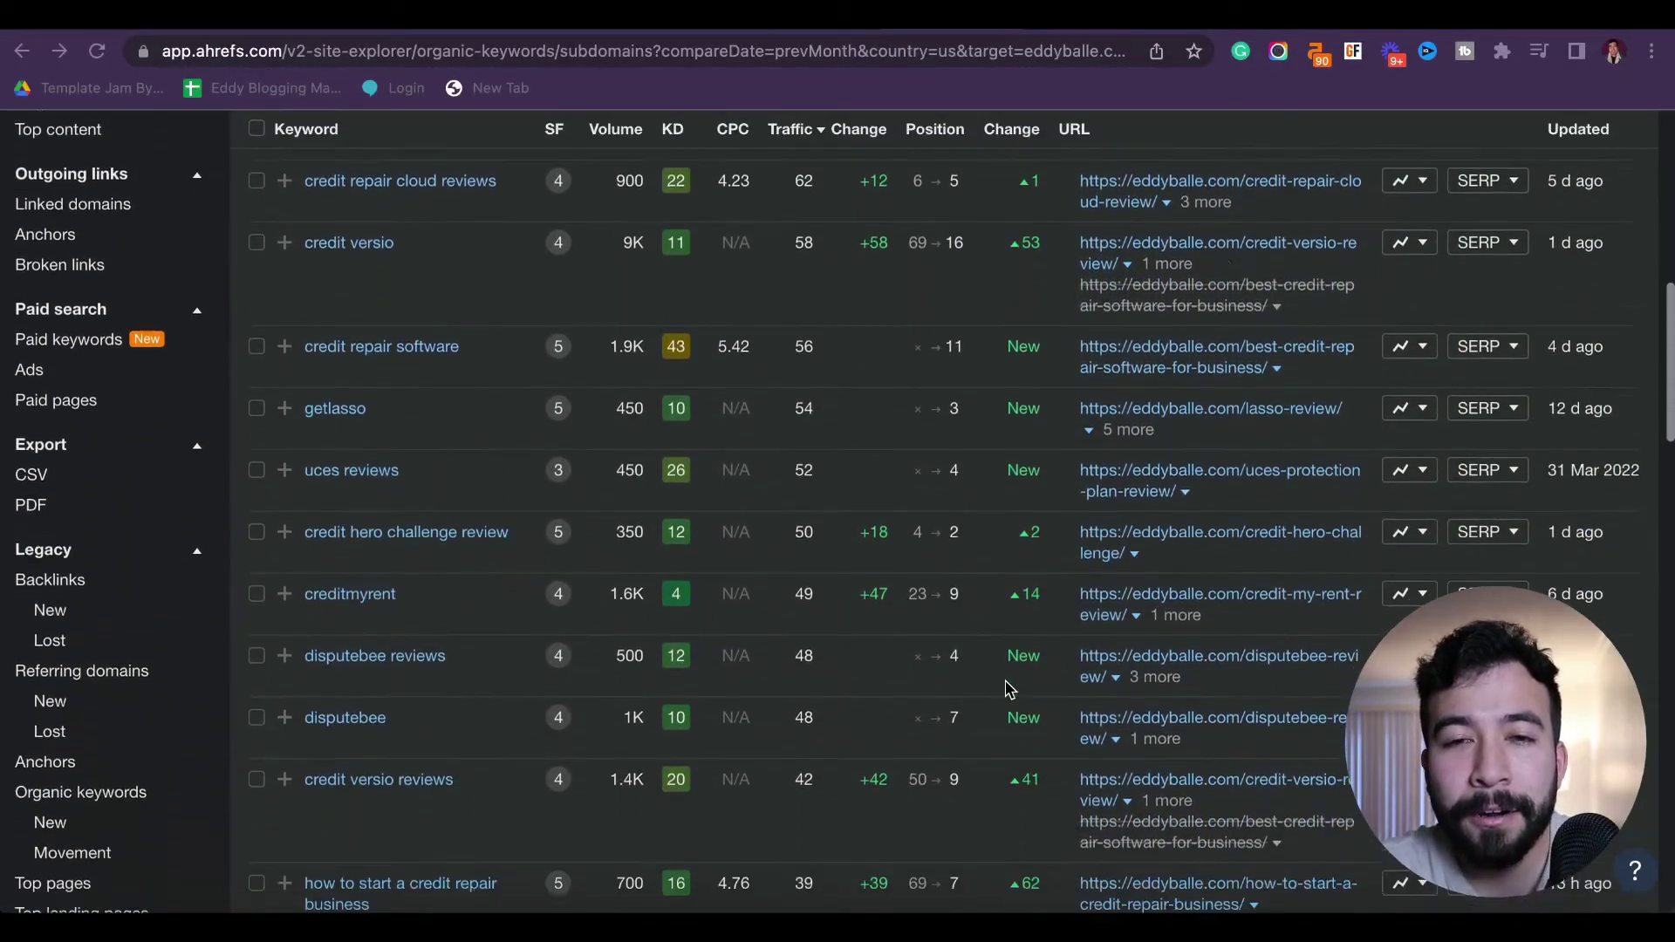
{"action": "scroll", "coordinate": [1008, 687], "scroll_direction": "down", "scroll_amount": 1}
{"action": "scroll", "coordinate": [1008, 687], "scroll_direction": "down", "scroll_amount": 3}
{"action": "scroll", "coordinate": [1007, 687], "scroll_direction": "down", "scroll_amount": 2}
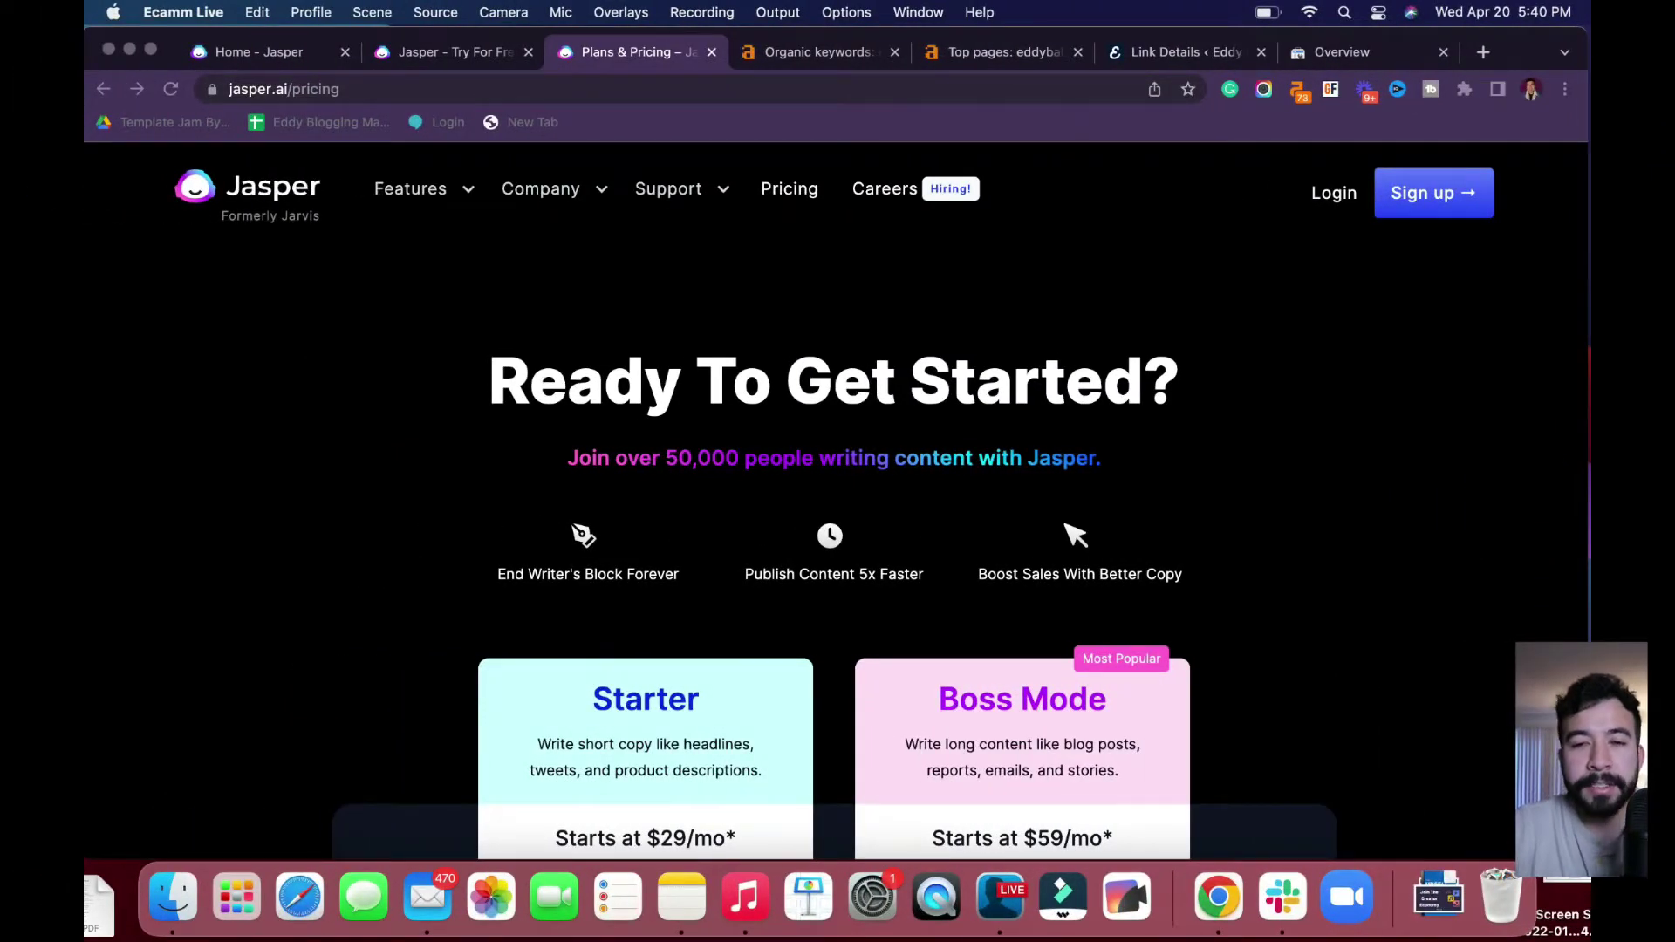
Drag the Starter slider to 28,000 words a month, estimated at $49/mo.
{"action": "left_click", "coordinate": [1493, 540]}
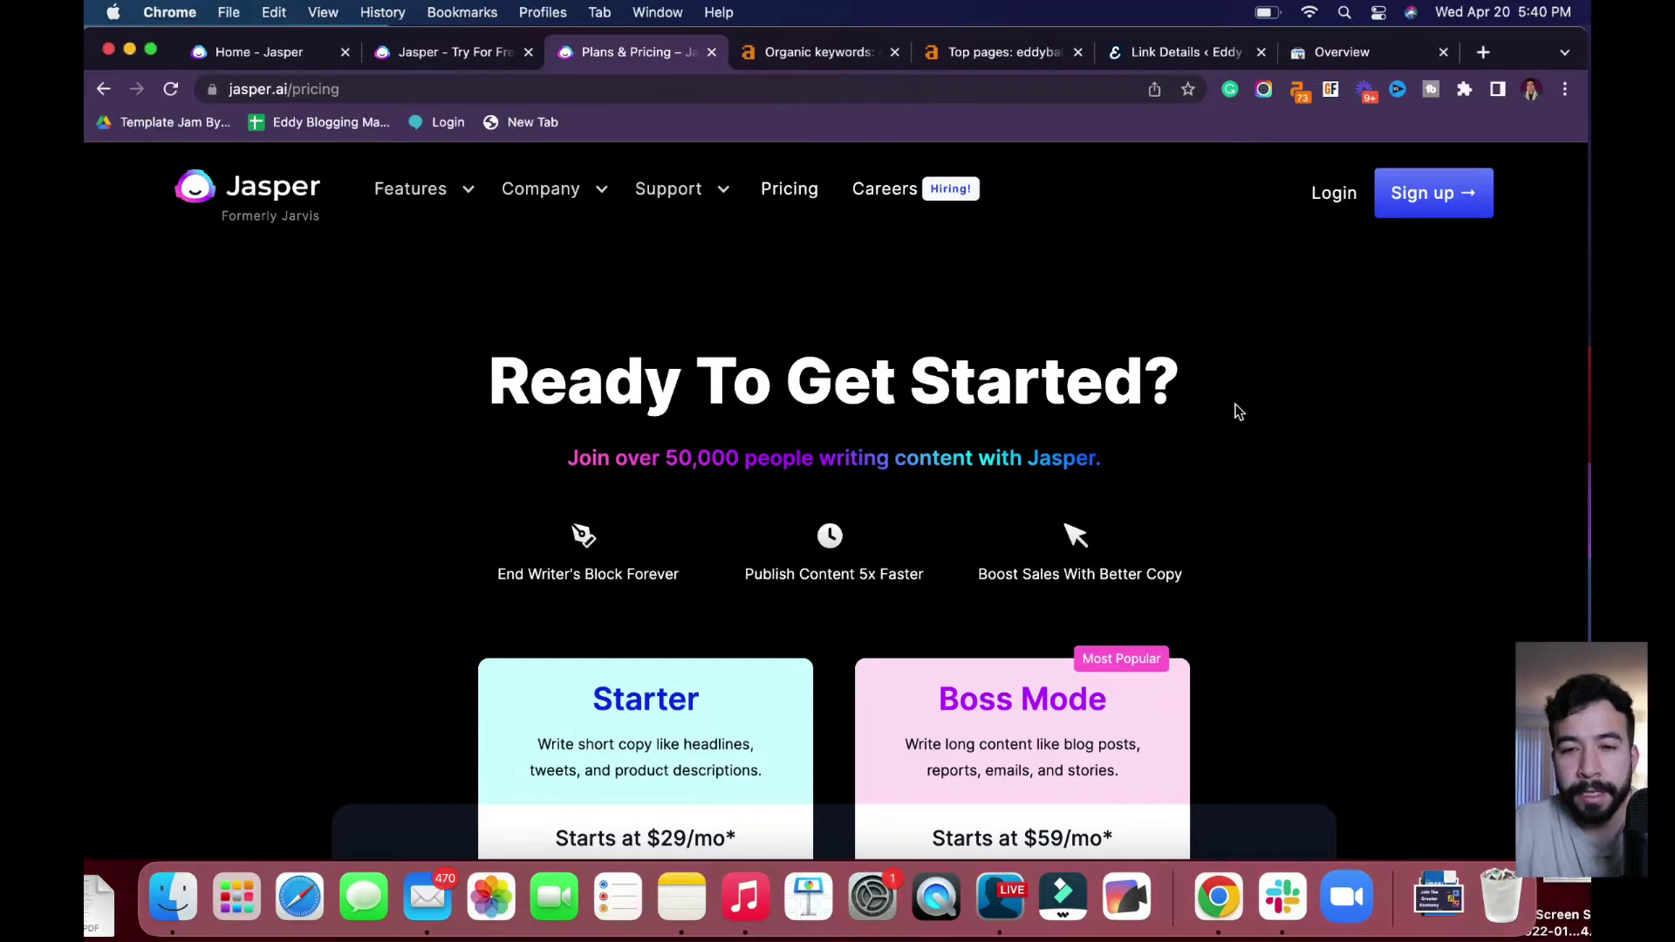
{"action": "scroll", "coordinate": [1286, 398], "scroll_direction": "down", "scroll_amount": 2}
{"action": "scroll", "coordinate": [1286, 399], "scroll_direction": "down", "scroll_amount": 2}
{"action": "scroll", "coordinate": [1286, 398], "scroll_direction": "down", "scroll_amount": 2}
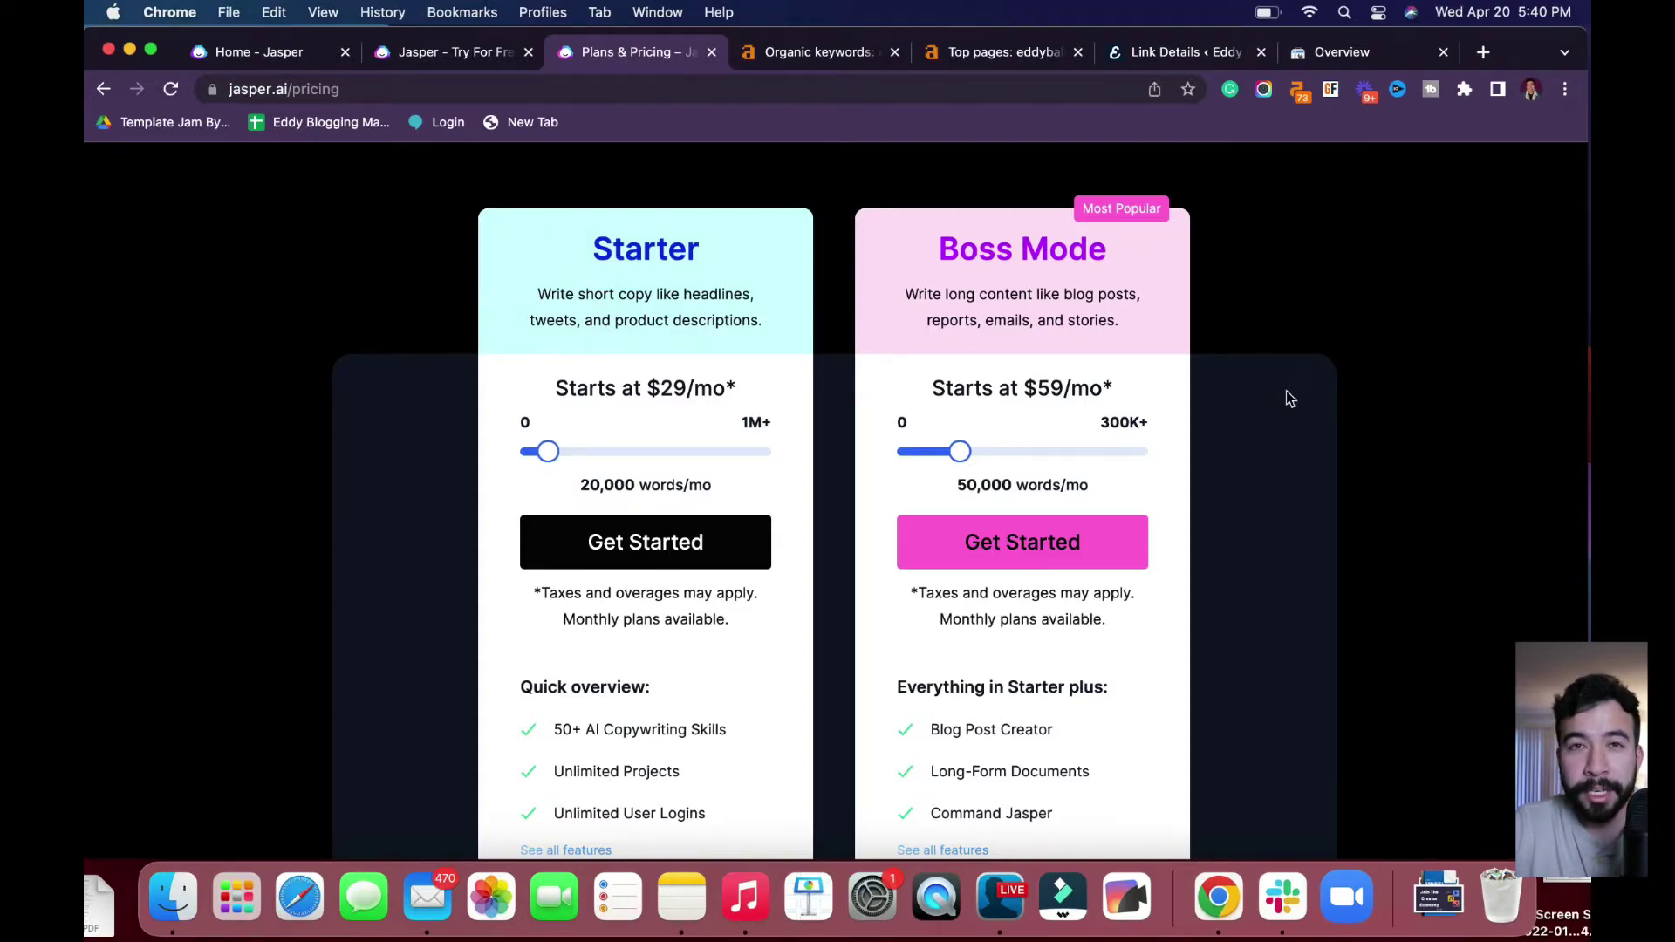
{"action": "scroll", "coordinate": [1287, 390], "scroll_direction": "down", "scroll_amount": 1}
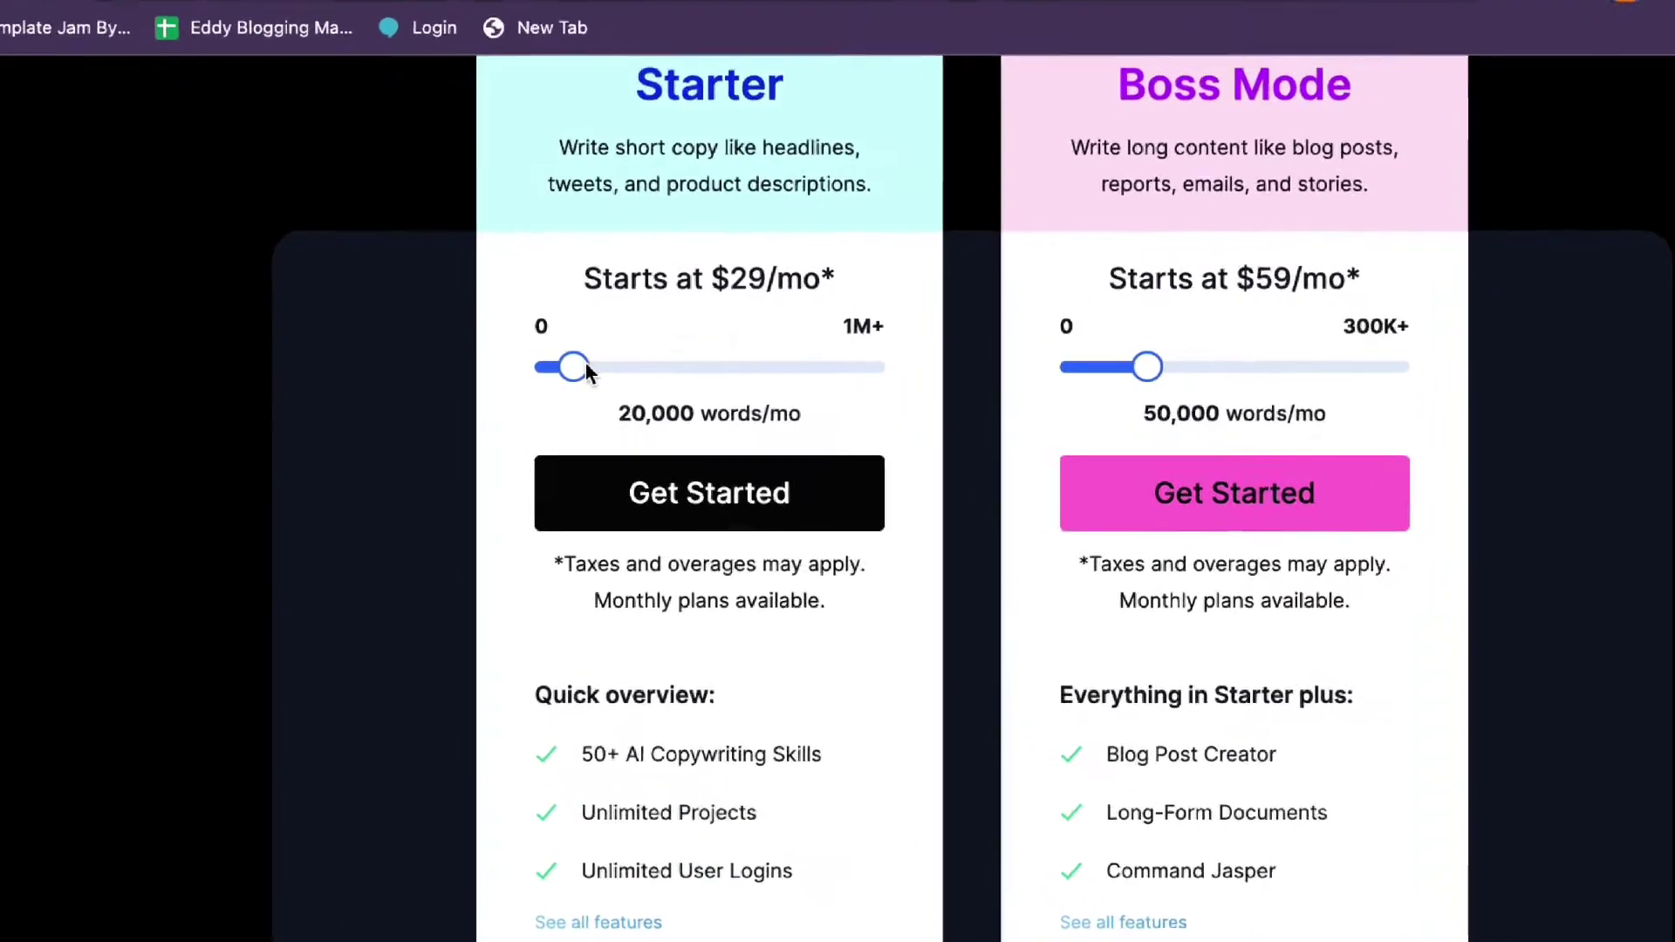
{"action": "left_click_drag", "start_coordinate": [570, 366], "coordinate": [645, 377]}
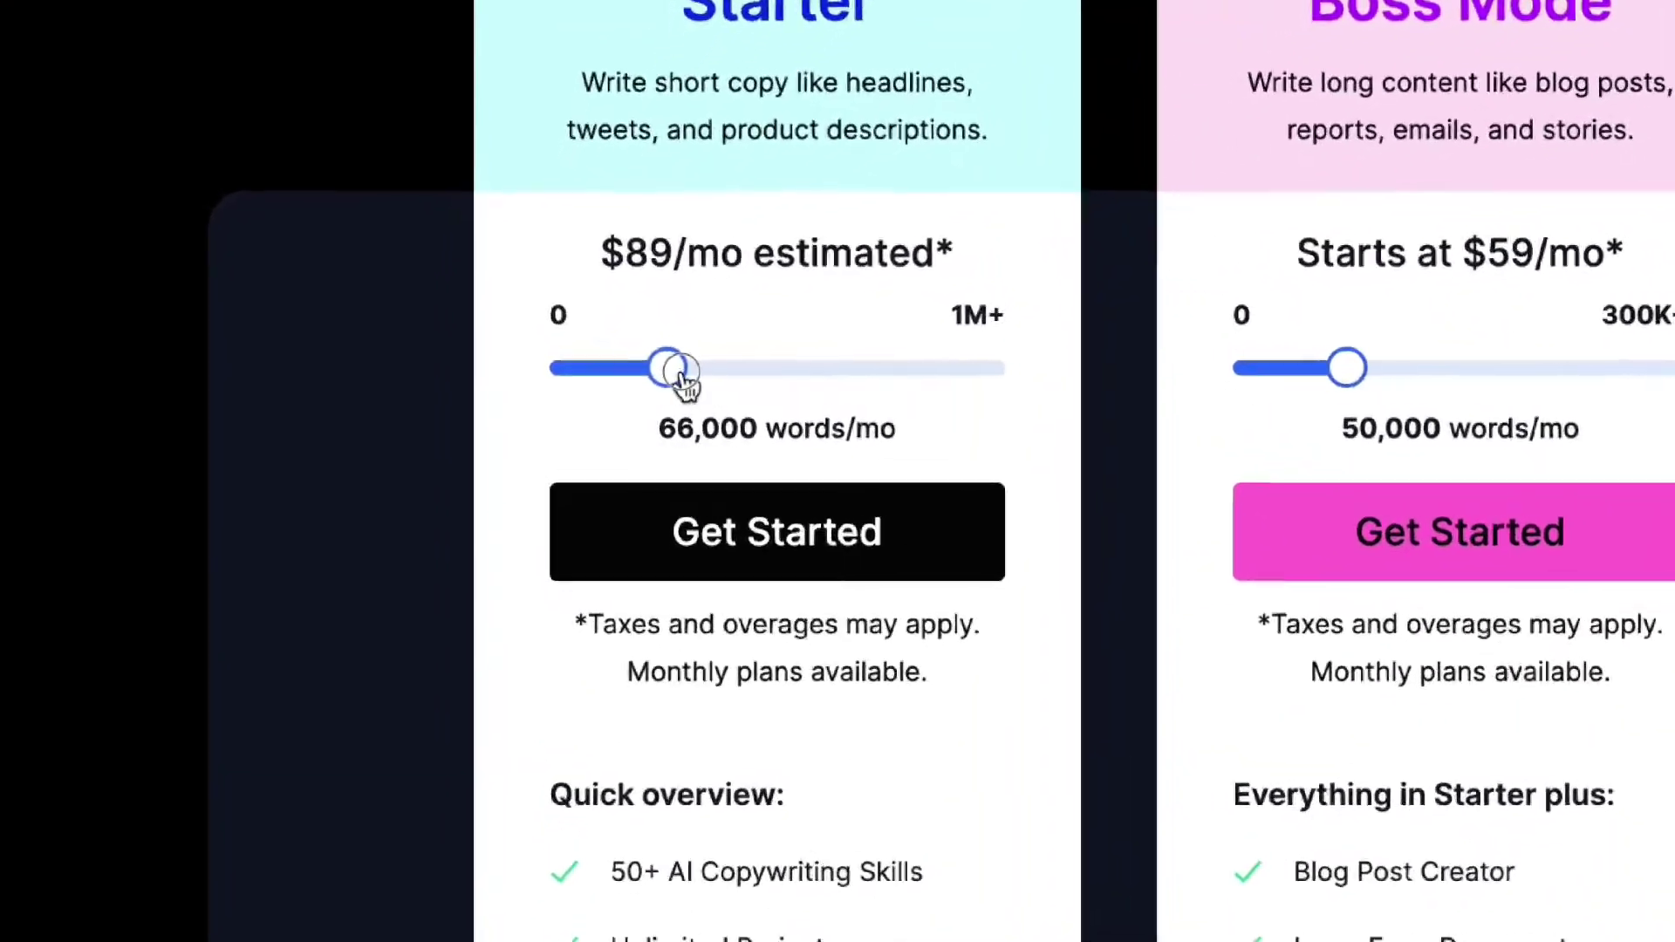
{"action": "left_click_drag", "start_coordinate": [645, 376], "coordinate": [602, 374]}
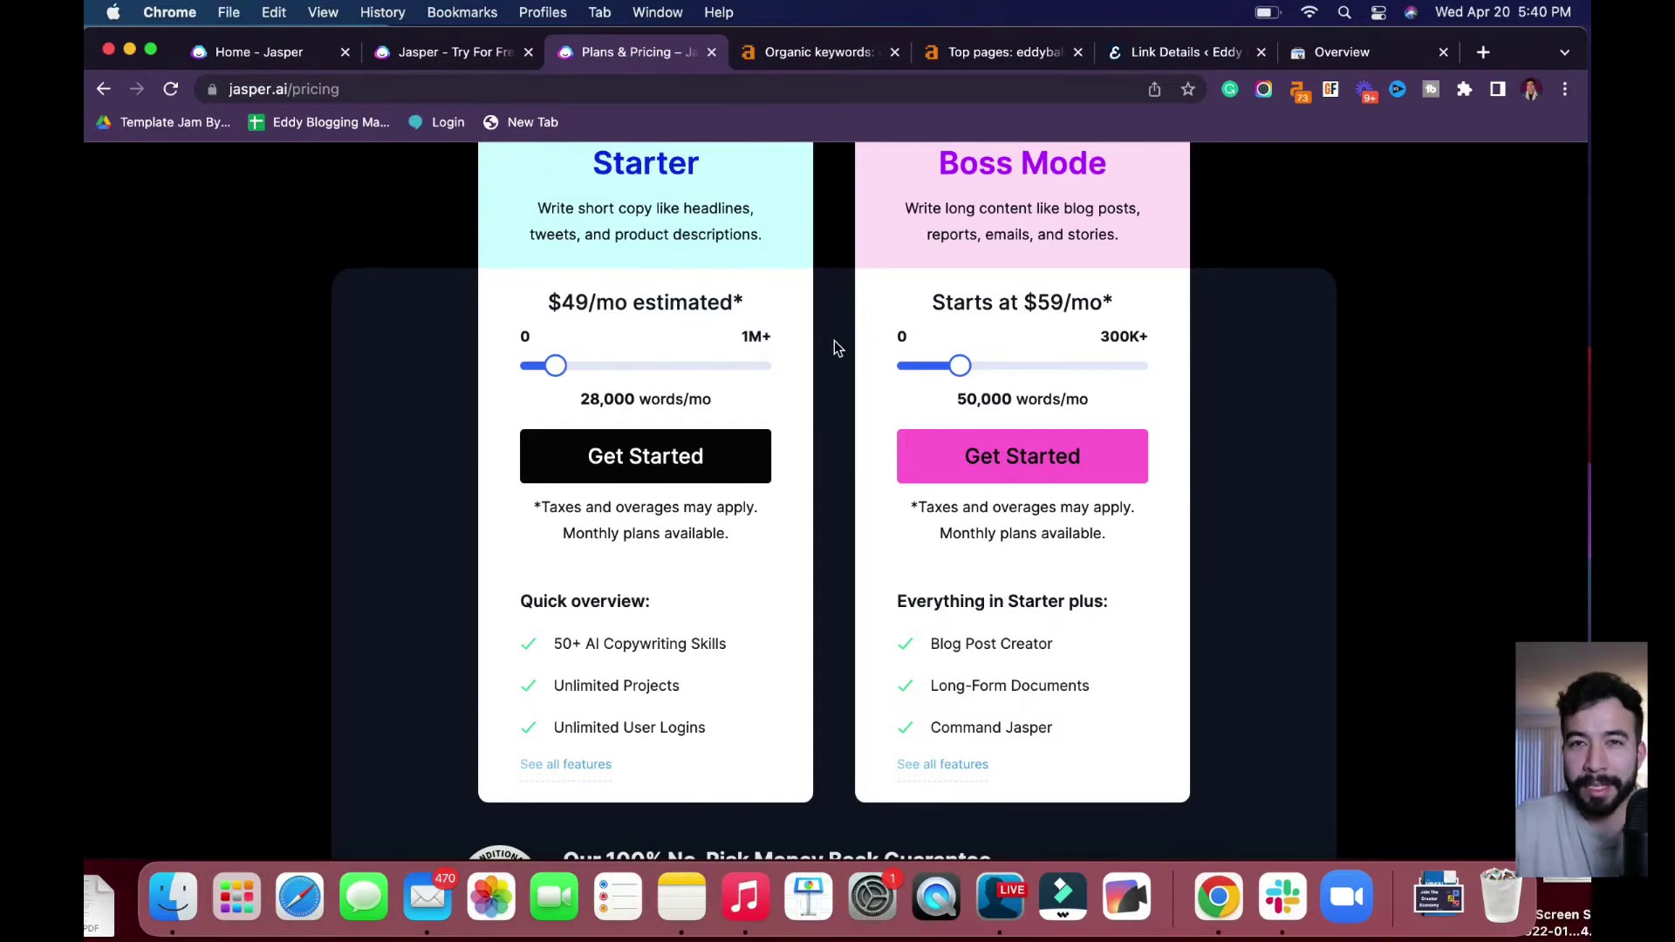
{"action": "scroll", "coordinate": [833, 344], "scroll_direction": "up", "scroll_amount": 1}
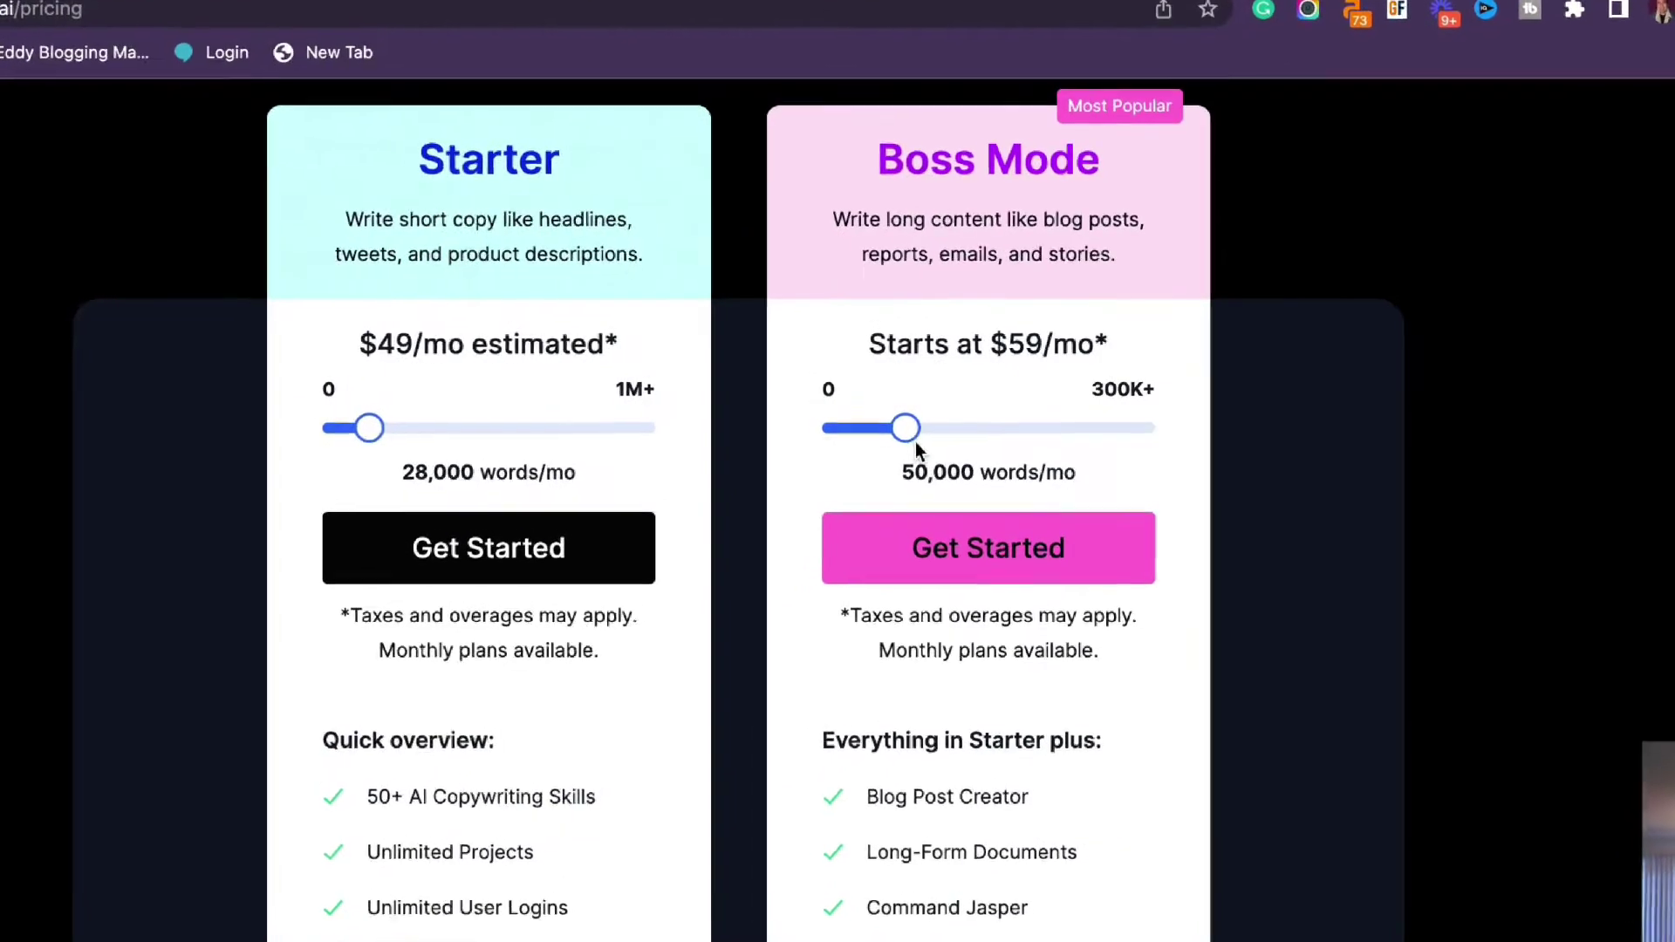
Drag the Boss Mode slider to about 95,000 words ($99/mo), then show the free-trial page.
{"action": "left_click_drag", "start_coordinate": [905, 444], "coordinate": [915, 445]}
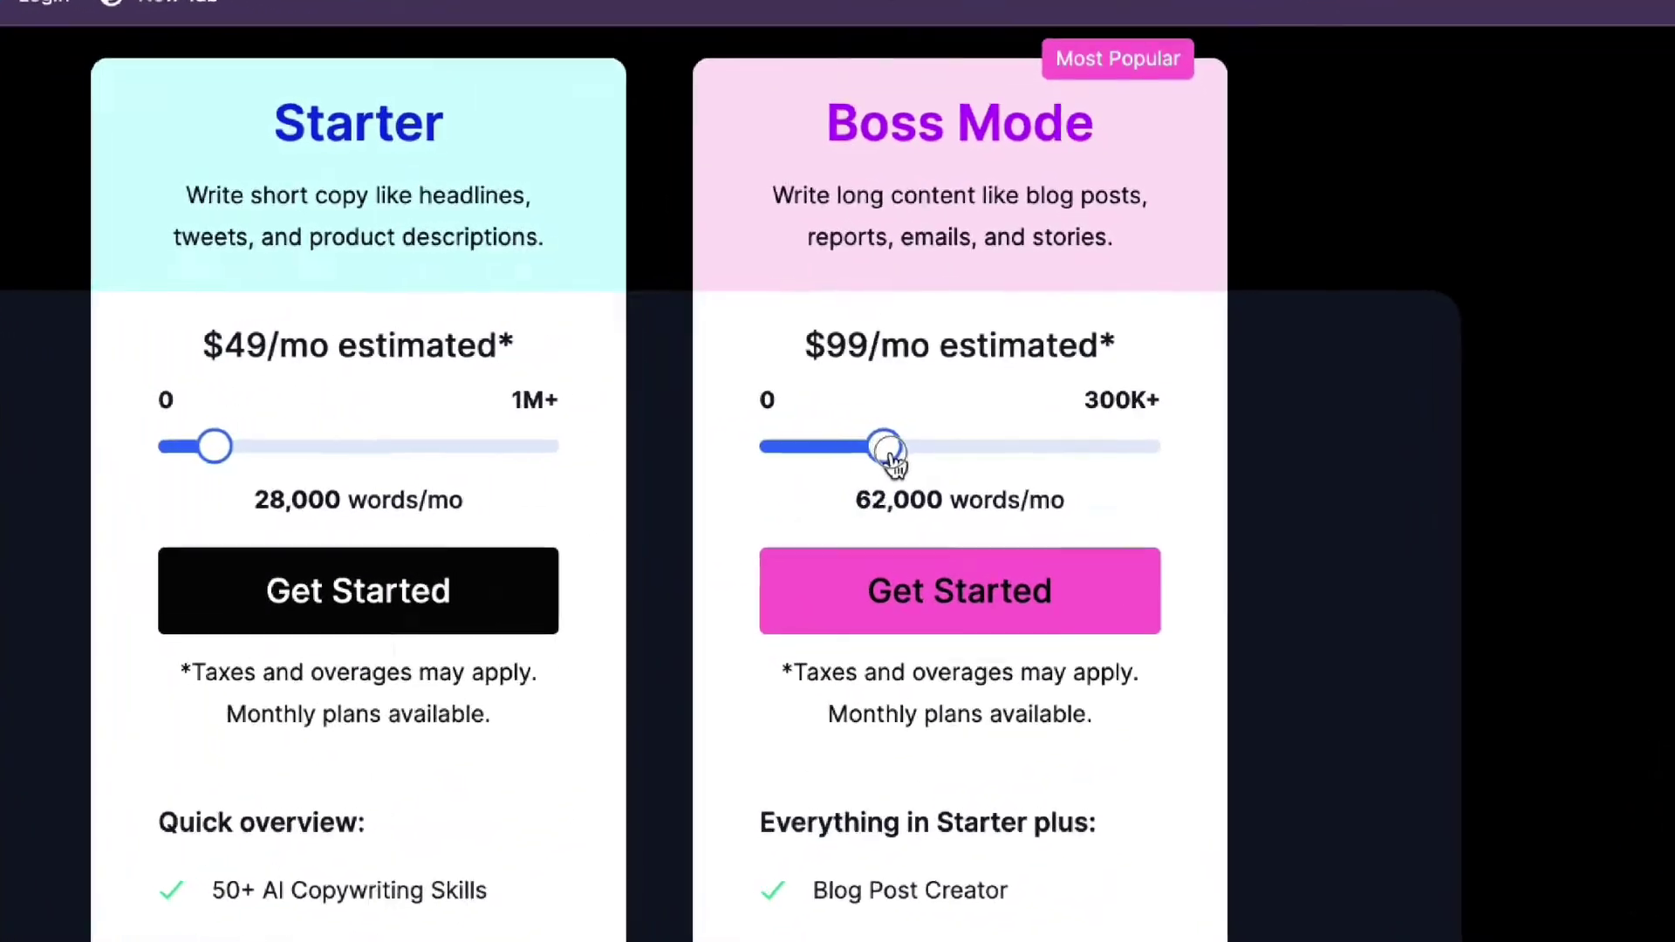
{"action": "mouse_move", "coordinate": [889, 452]}
{"action": "left_mouse_down"}
{"action": "mouse_move", "coordinate": [913, 474]}
{"action": "mouse_move", "coordinate": [916, 457]}
{"action": "mouse_move", "coordinate": [912, 508]}
{"action": "left_mouse_up"}
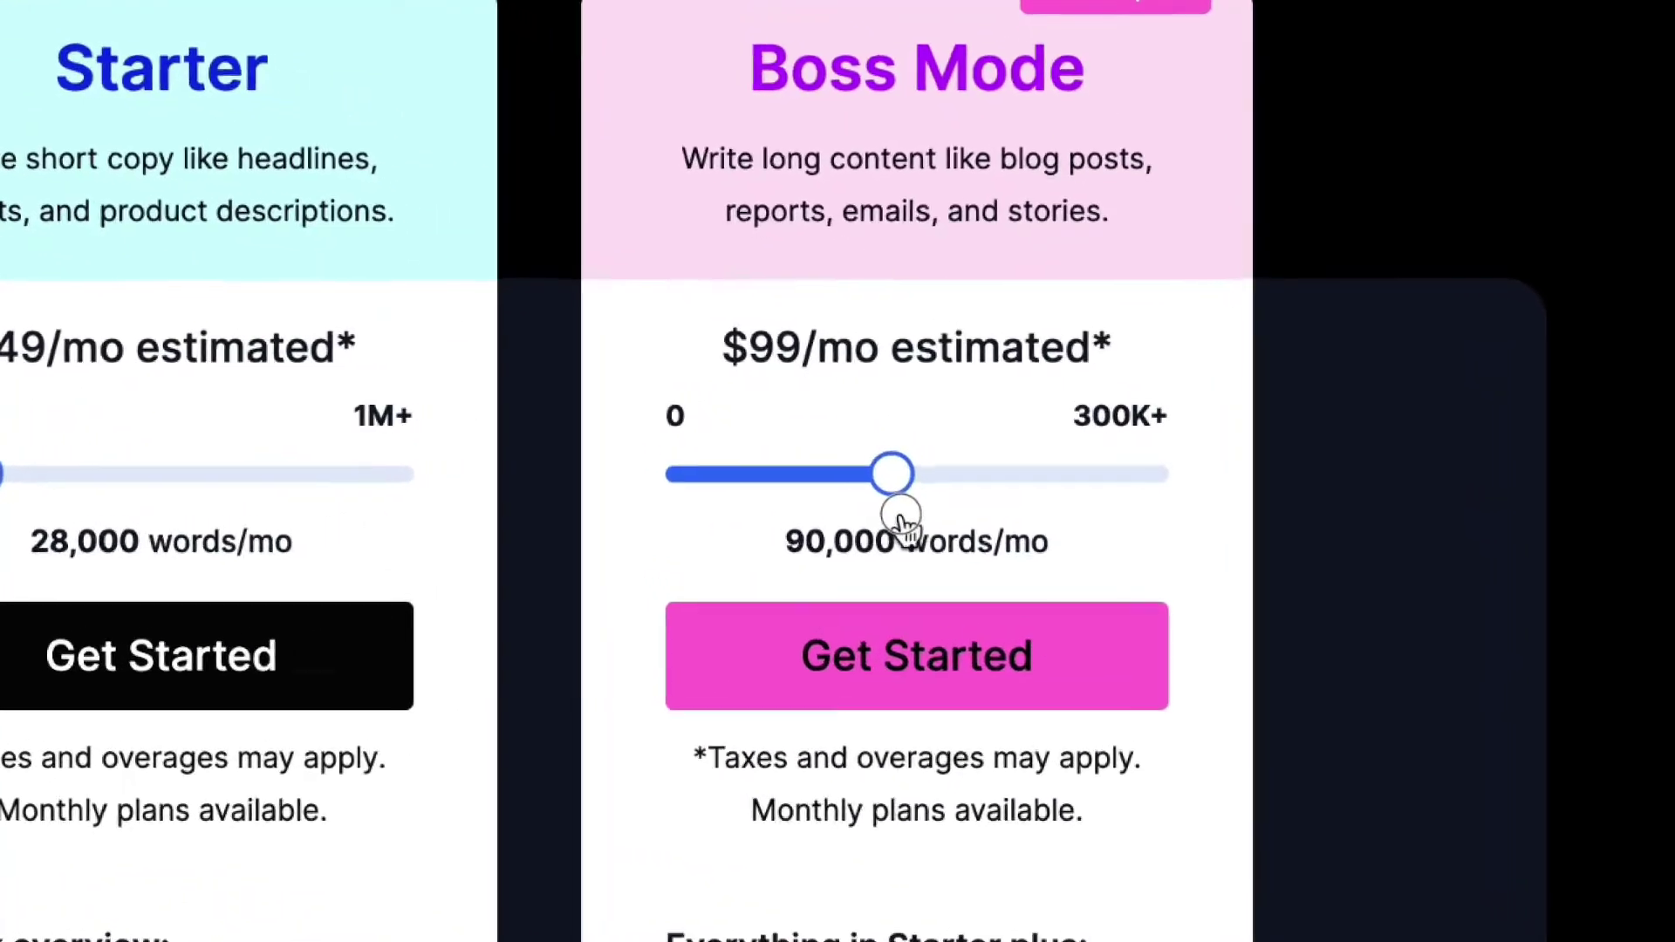
{"action": "mouse_move", "coordinate": [875, 484]}
{"action": "left_mouse_down"}
{"action": "mouse_move", "coordinate": [864, 505]}
{"action": "mouse_move", "coordinate": [1022, 413]}
{"action": "left_mouse_up"}
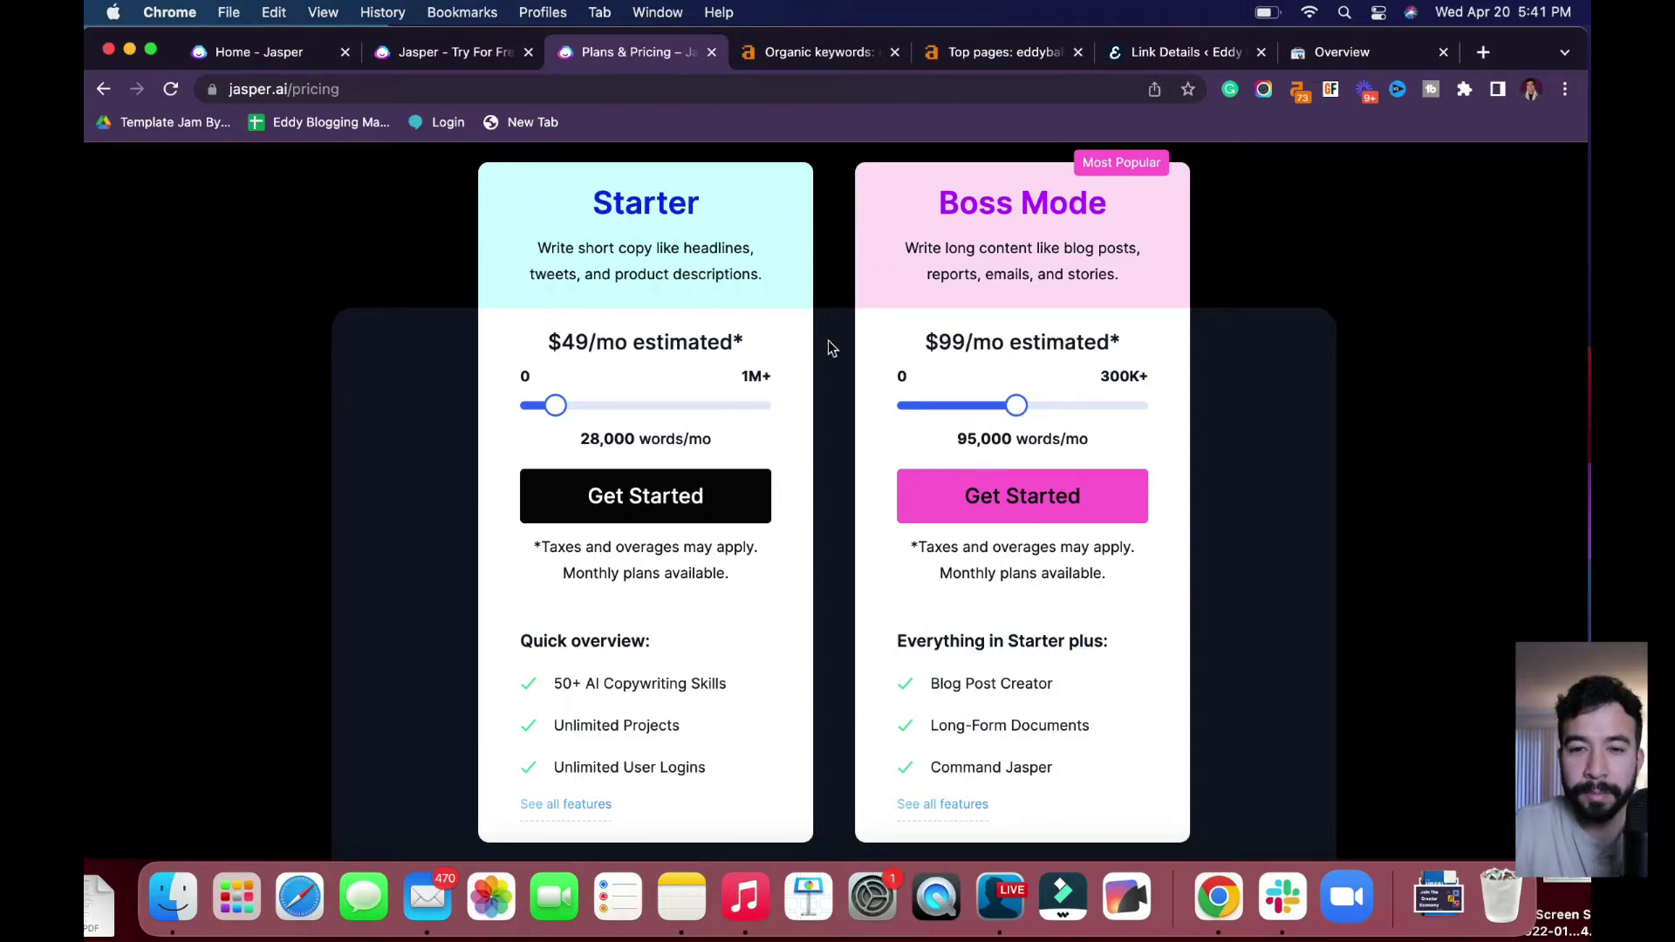
{"action": "scroll", "coordinate": [828, 346], "scroll_direction": "up", "scroll_amount": 2}
{"action": "scroll", "coordinate": [828, 347], "scroll_direction": "up", "scroll_amount": 1}
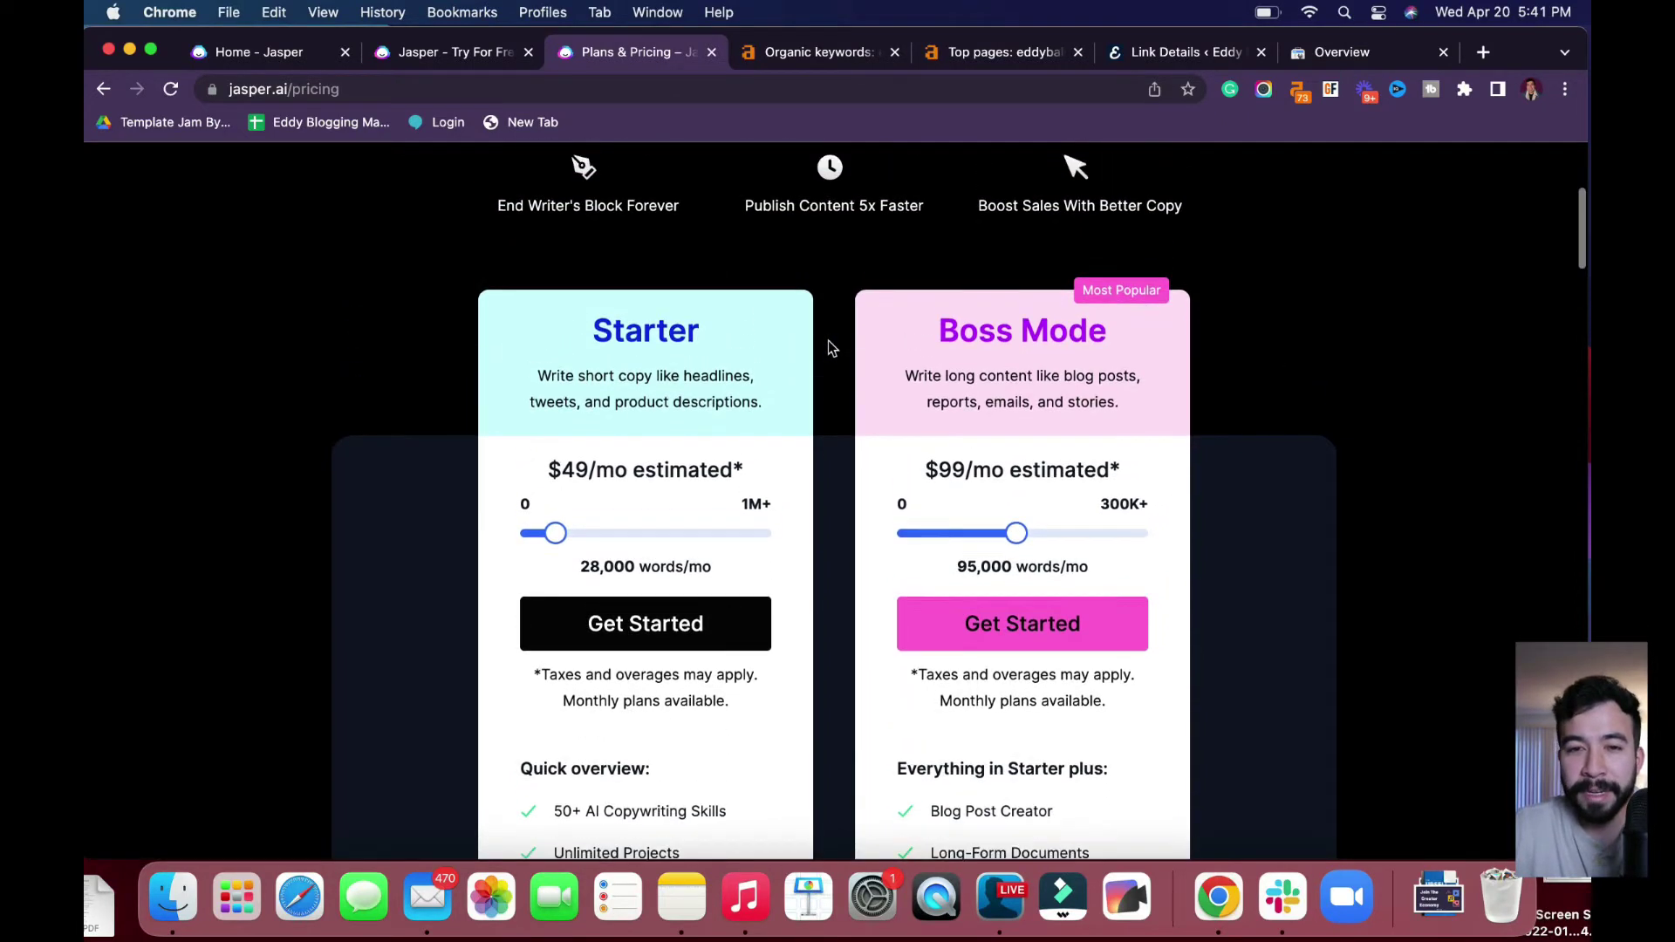
{"action": "scroll", "coordinate": [829, 347], "scroll_direction": "up", "scroll_amount": 1}
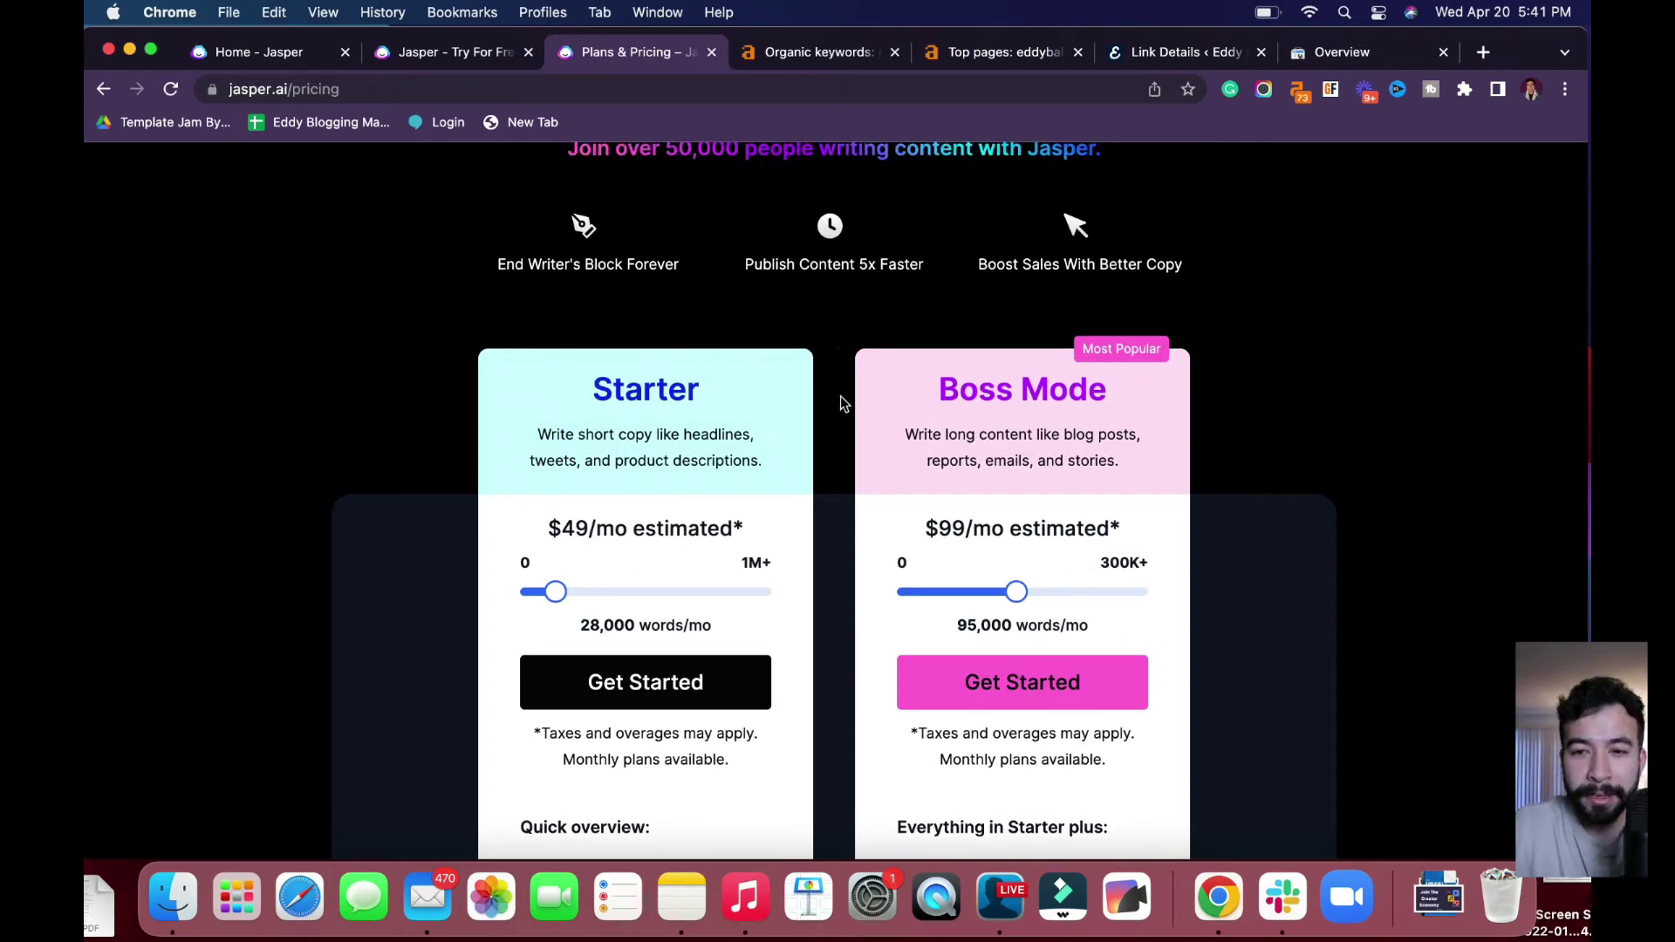
{"action": "scroll", "coordinate": [837, 429], "scroll_direction": "down", "scroll_amount": 3}
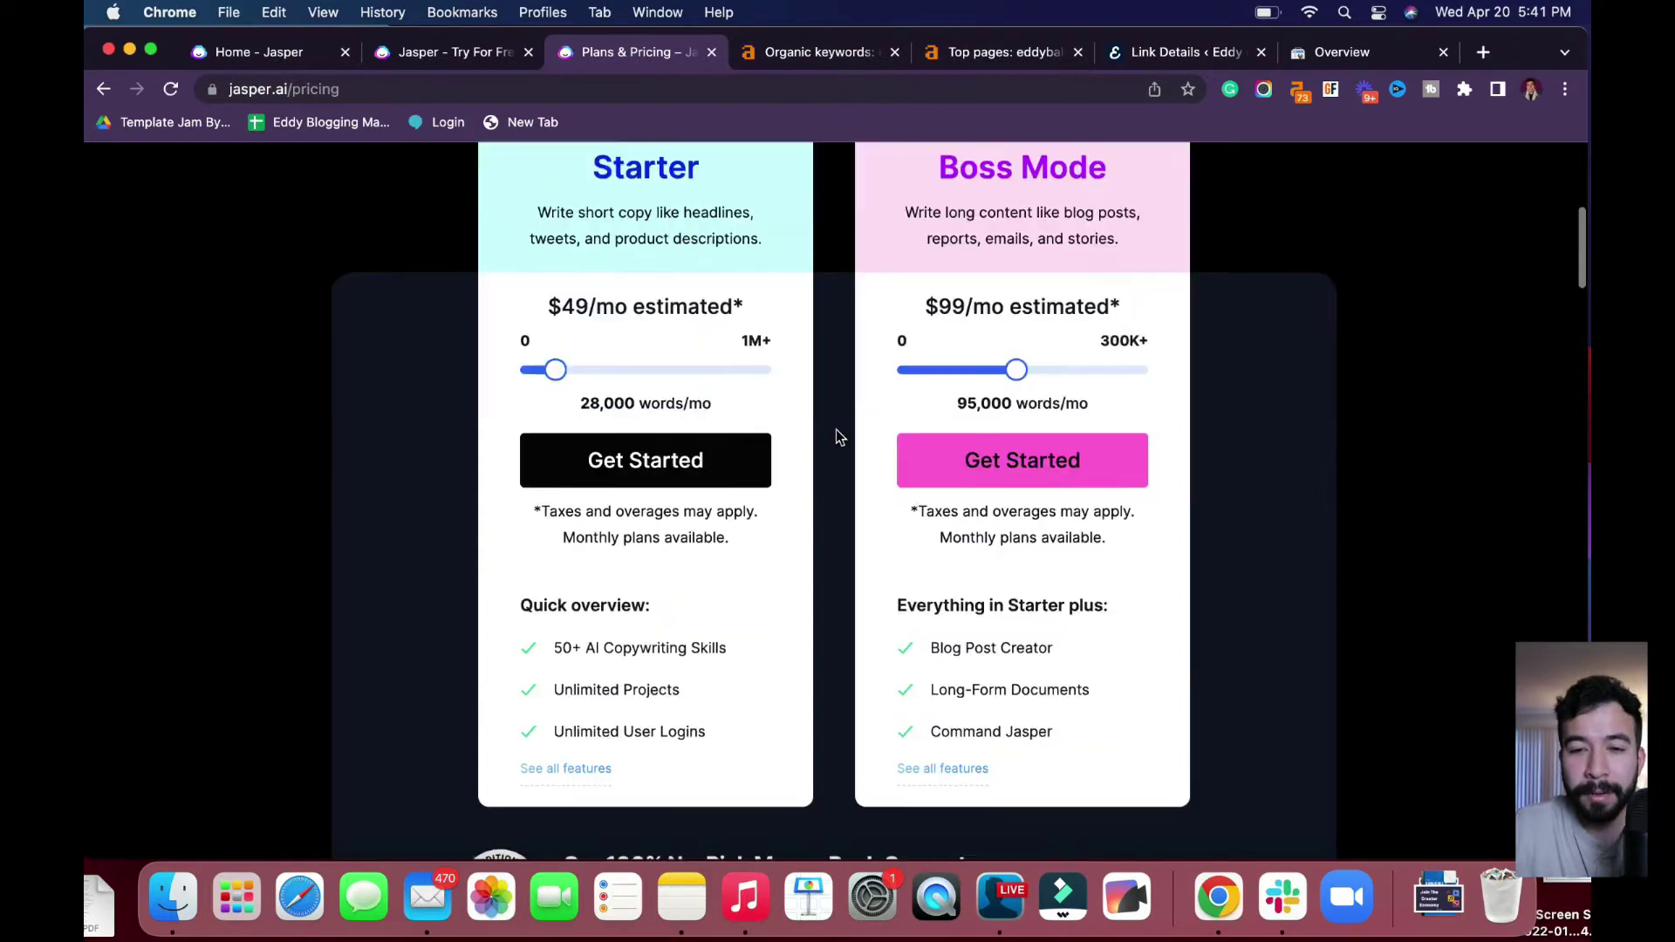
{"action": "scroll", "coordinate": [836, 429], "scroll_direction": "down", "scroll_amount": 3}
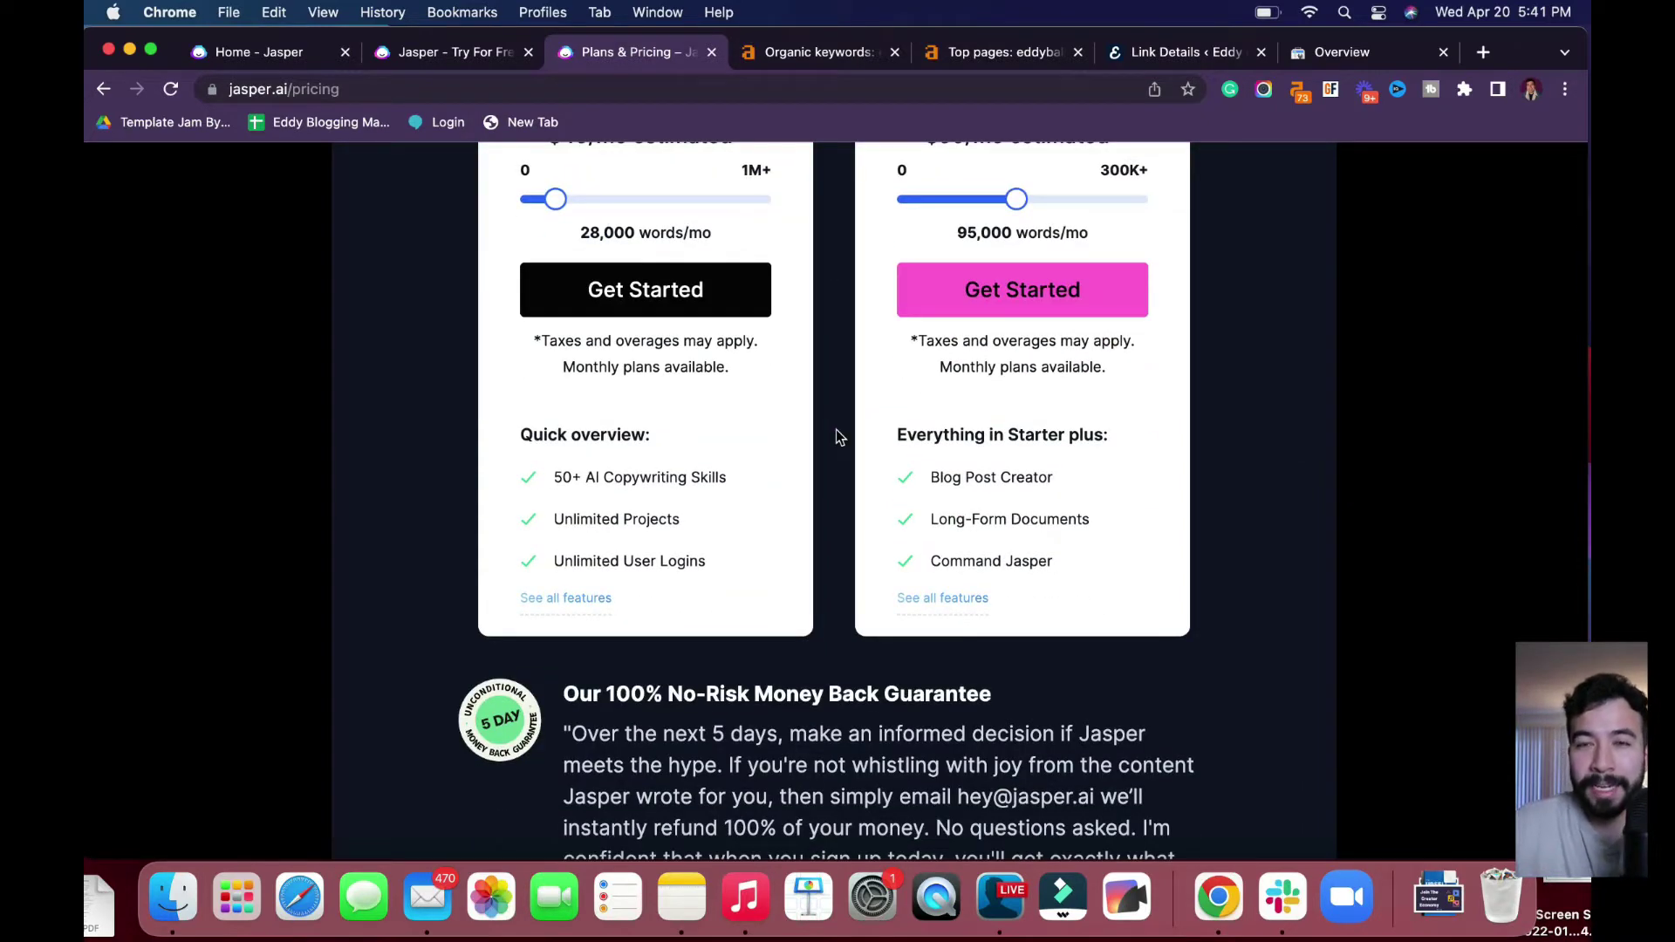
{"action": "scroll", "coordinate": [837, 429], "scroll_direction": "down", "scroll_amount": 2}
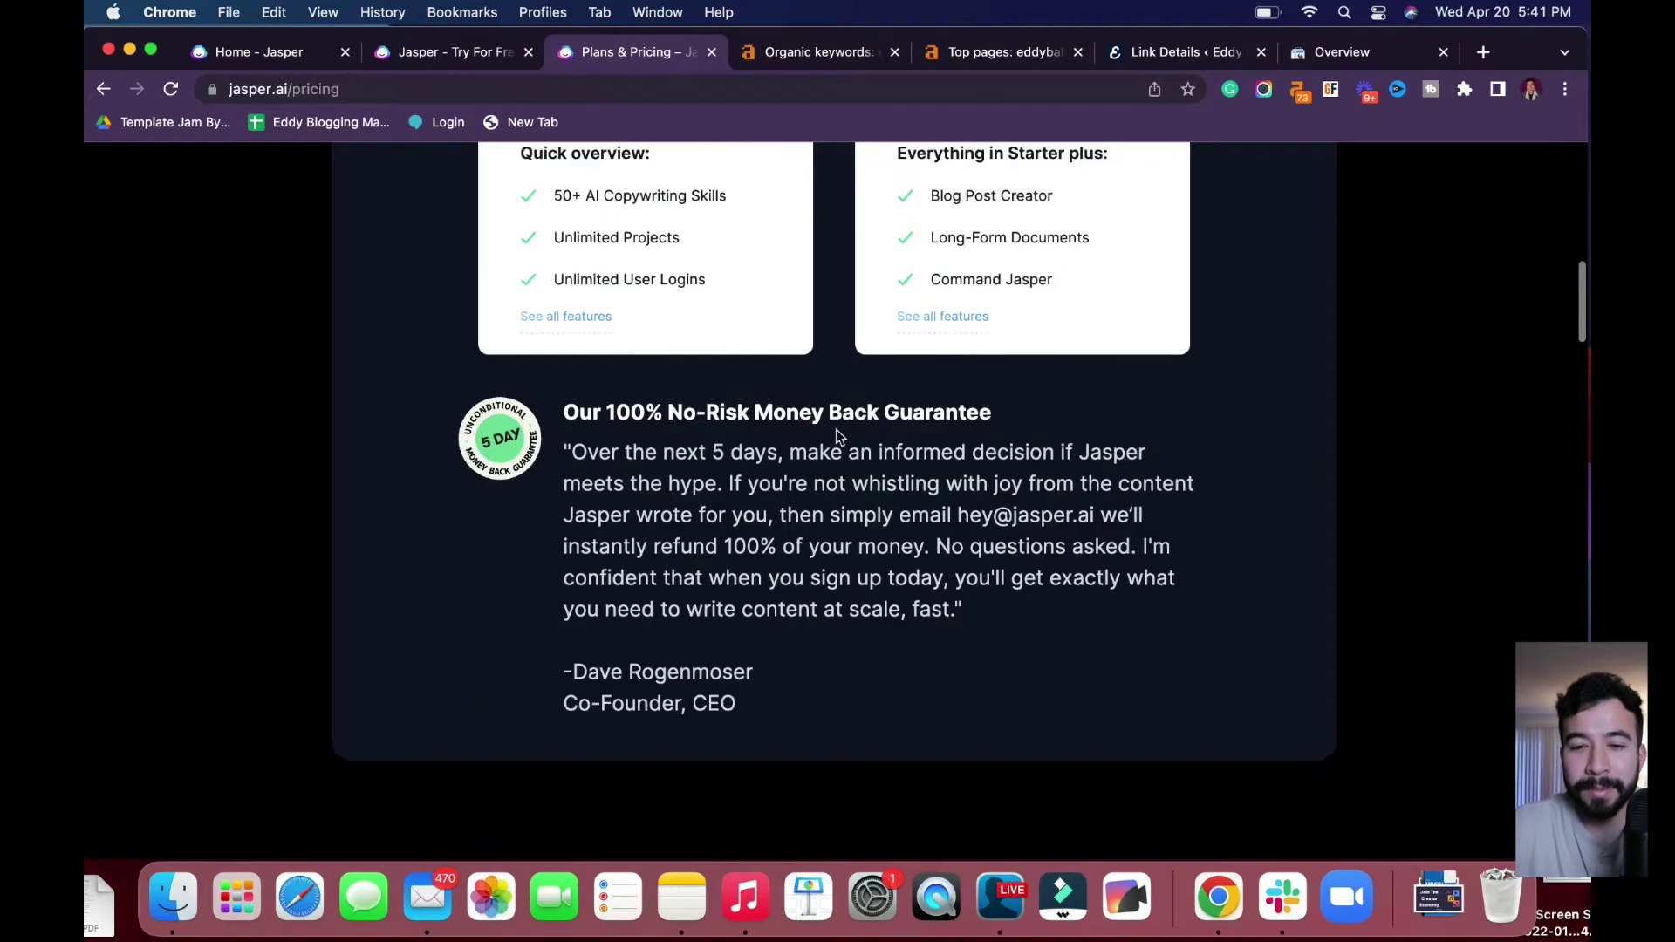
{"action": "left_click", "coordinate": [459, 54]}
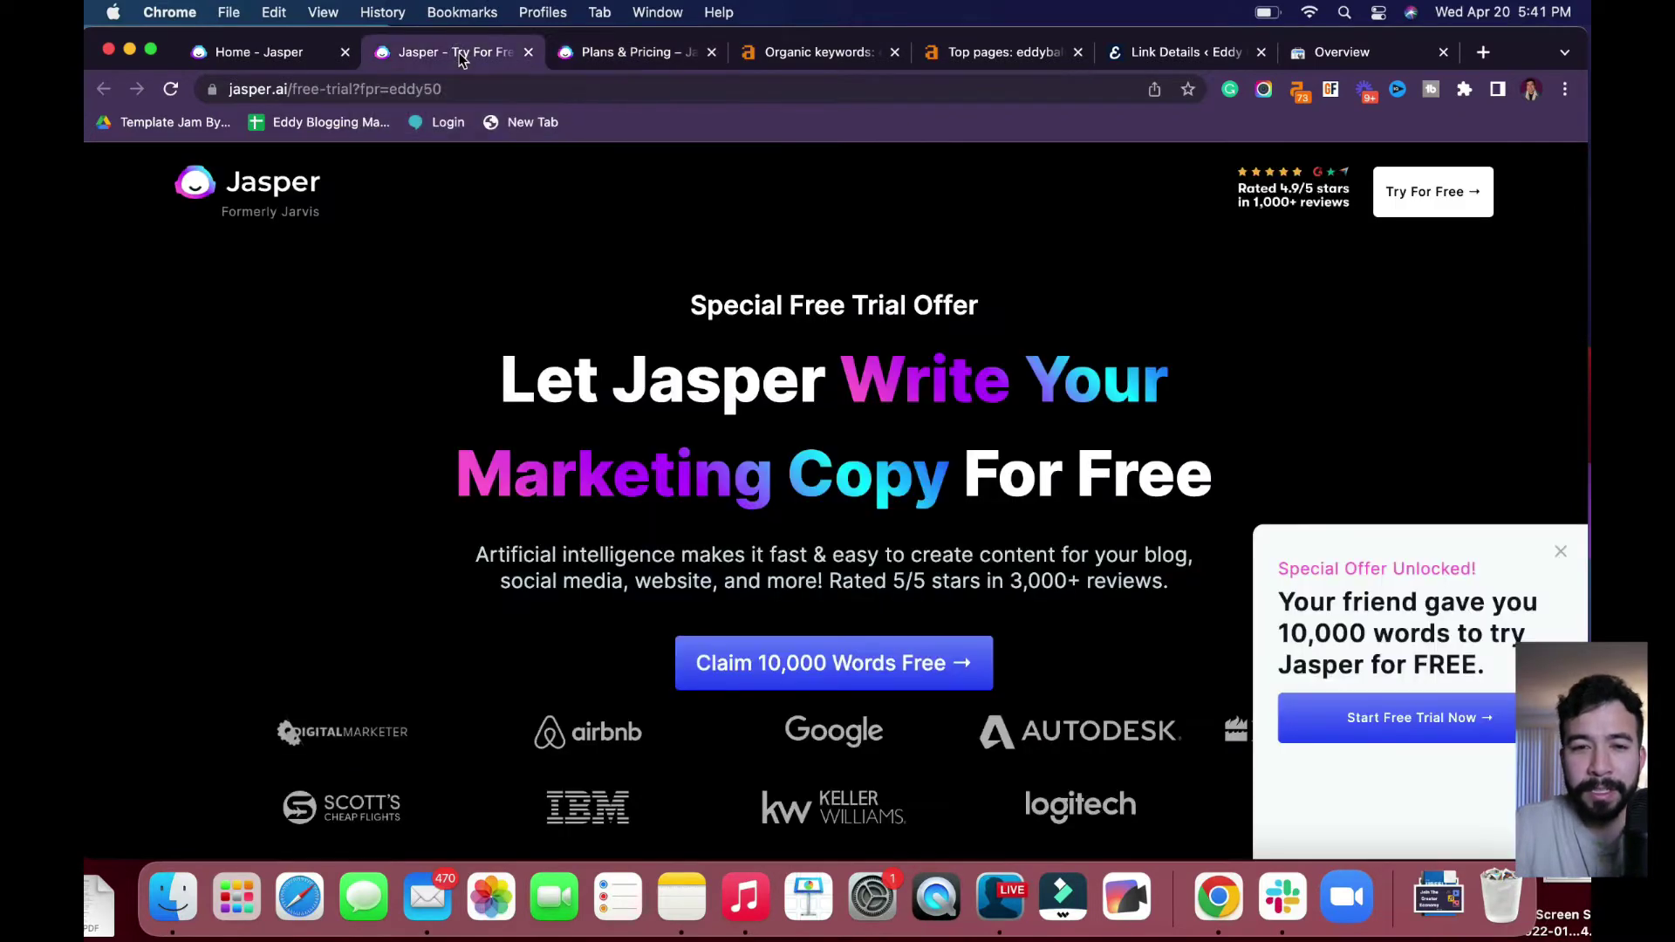
Go to the Jasper dashboard and show the Templates collection.
{"action": "left_click", "coordinate": [263, 51]}
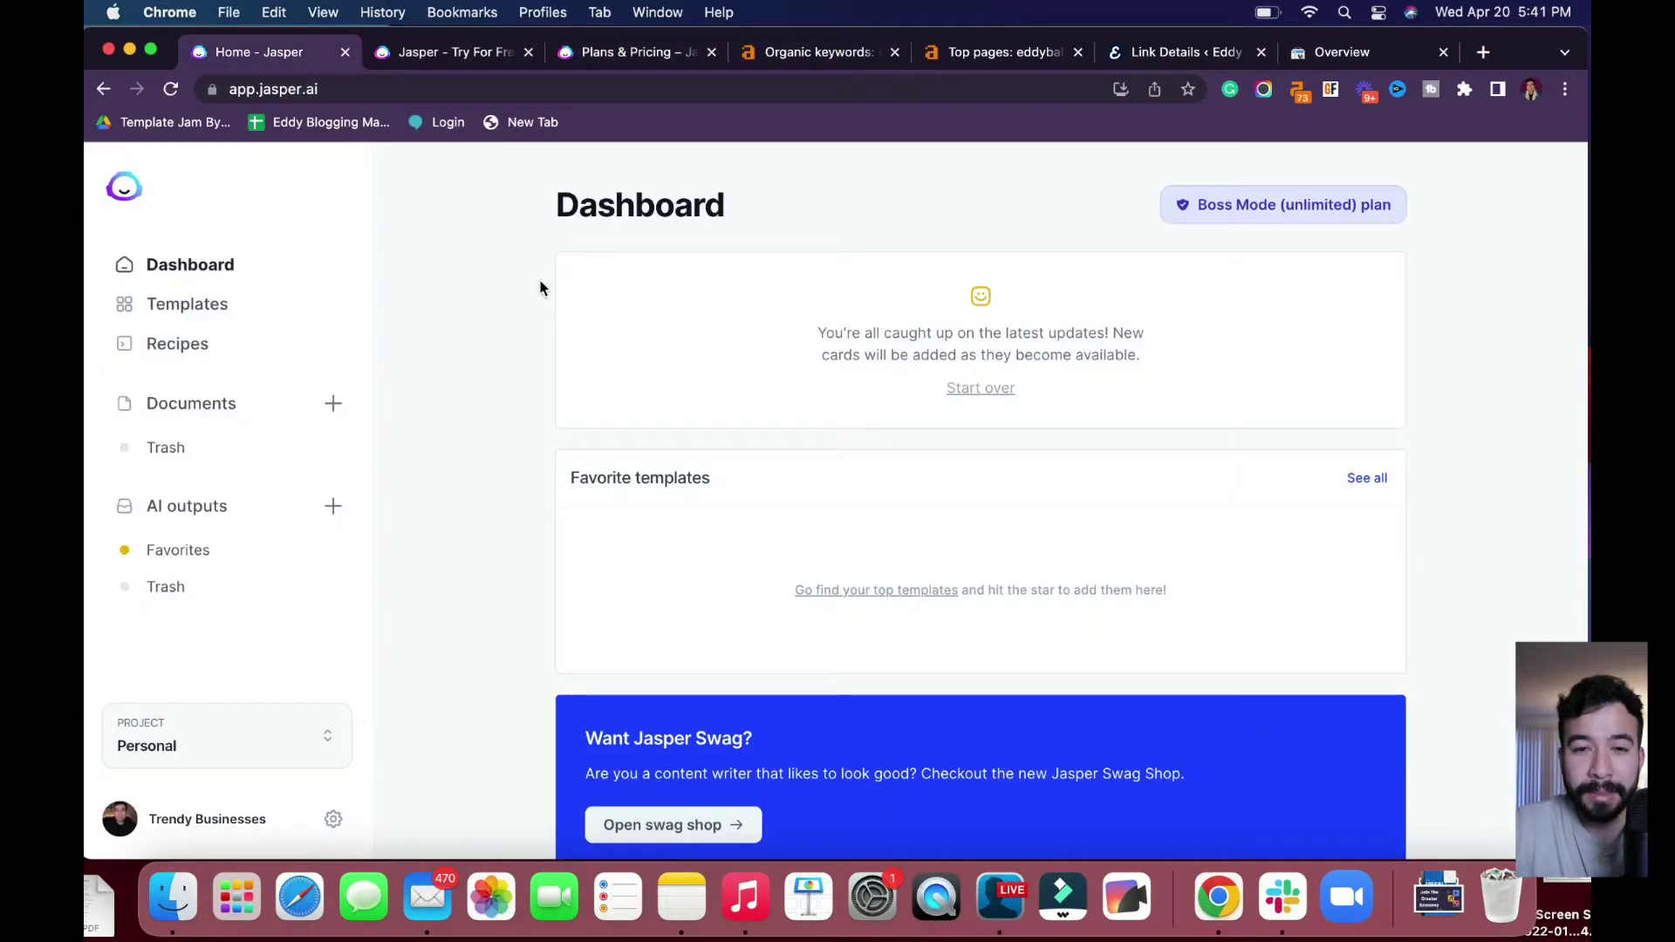
{"action": "left_click", "coordinate": [247, 308]}
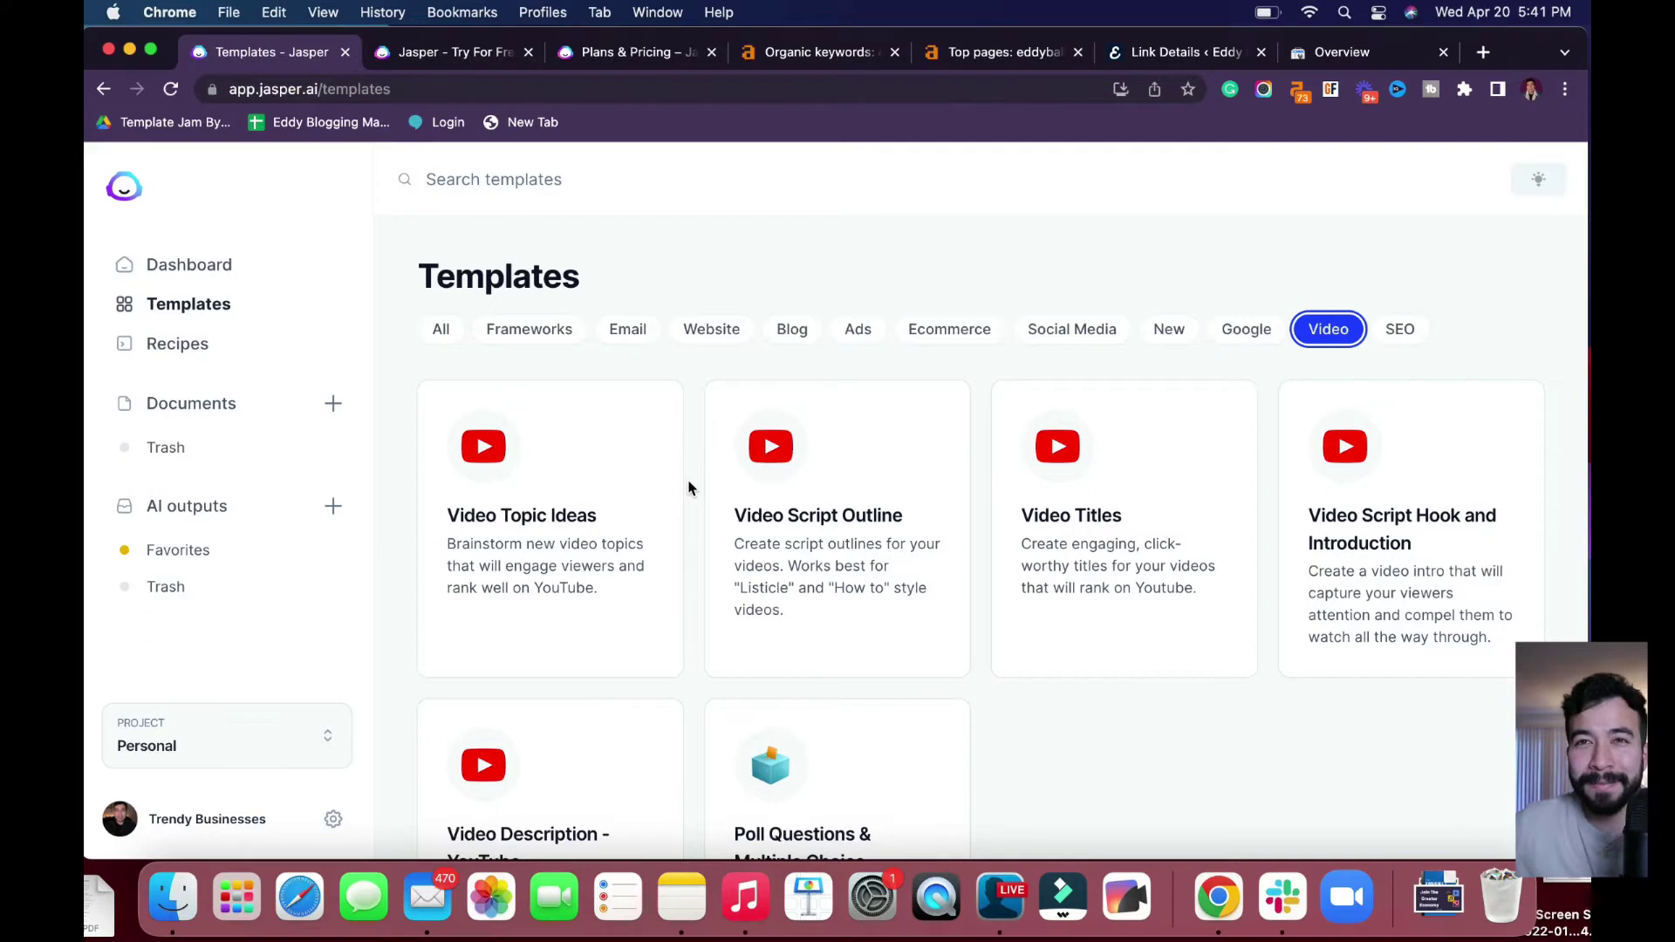
{"action": "scroll", "coordinate": [698, 508], "scroll_direction": "down", "scroll_amount": 1}
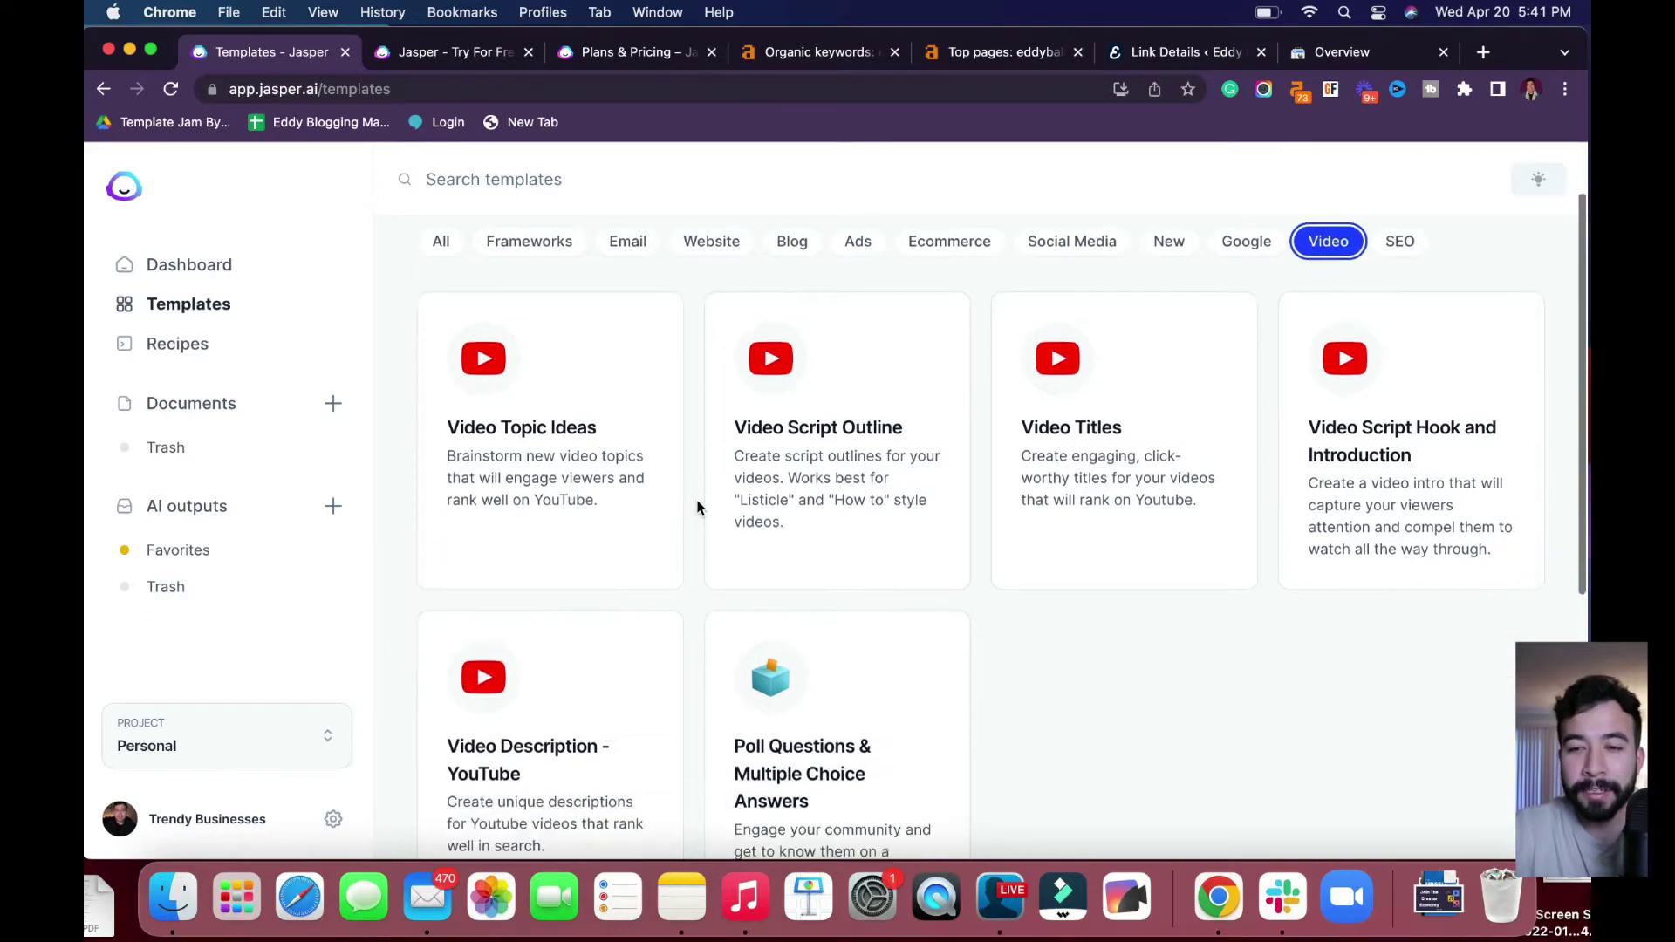
{"action": "scroll", "coordinate": [697, 507], "scroll_direction": "down", "scroll_amount": 1}
{"action": "scroll", "coordinate": [690, 562], "scroll_direction": "up", "scroll_amount": 2}
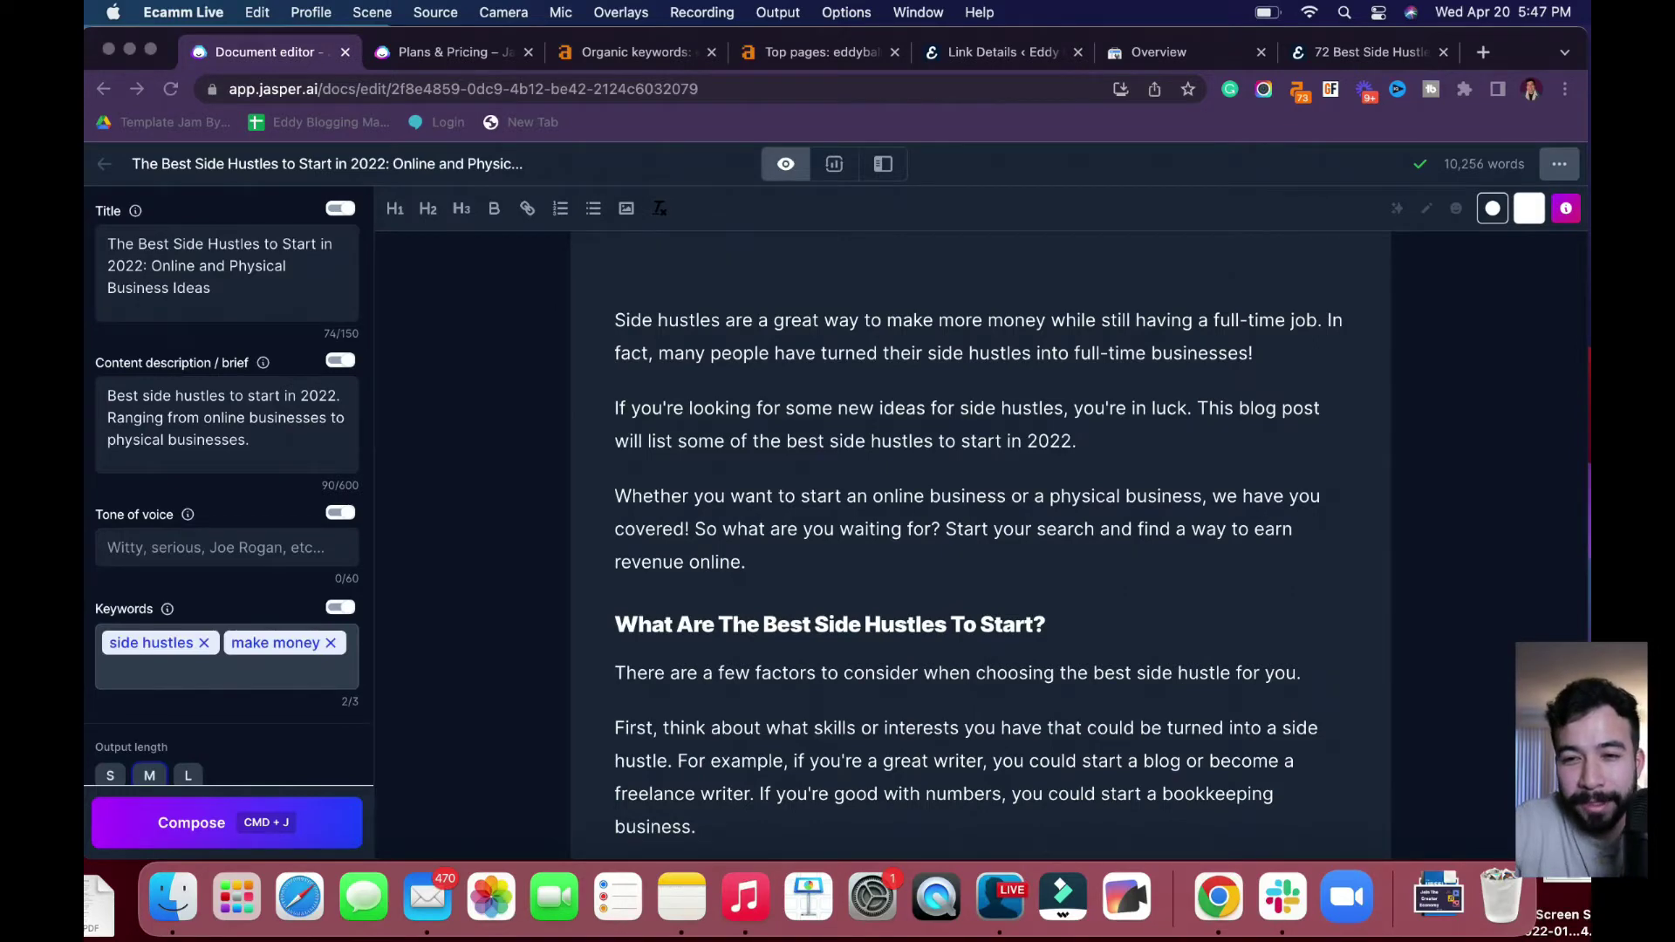
Show the published '72 Best Side Hustles To Start in 2022' article.
{"action": "left_click", "coordinate": [1385, 56]}
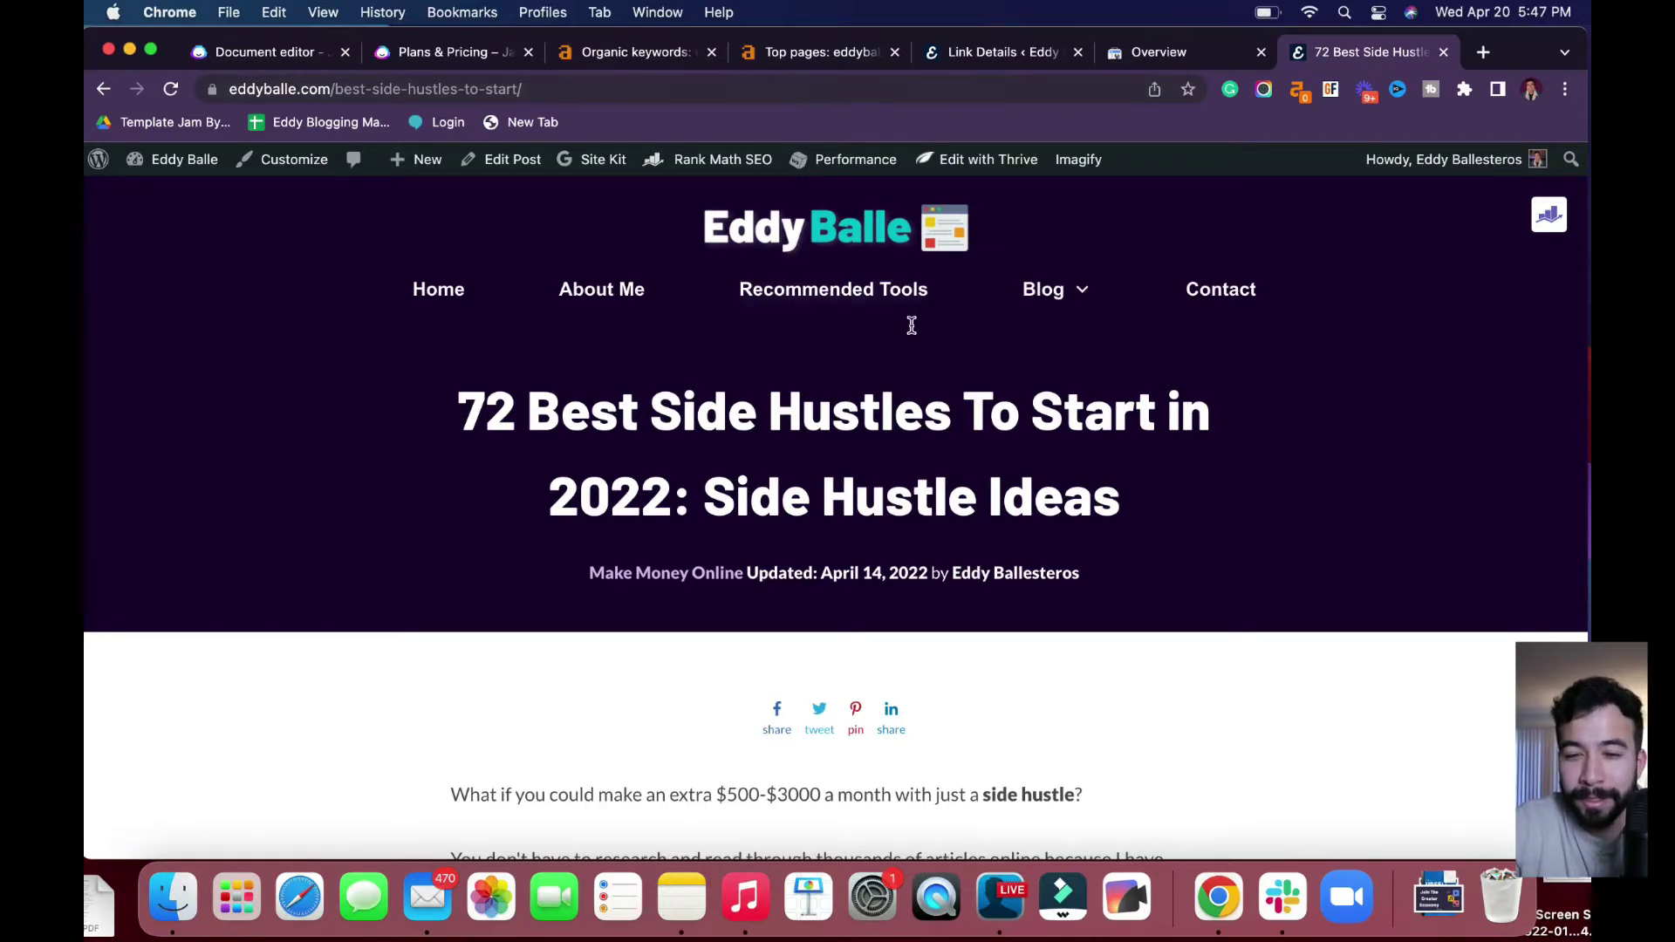
{"action": "scroll", "coordinate": [1147, 528], "scroll_direction": "down", "scroll_amount": 2}
{"action": "scroll", "coordinate": [1210, 463], "scroll_direction": "down", "scroll_amount": 3}
{"action": "scroll", "coordinate": [1209, 462], "scroll_direction": "down", "scroll_amount": 3}
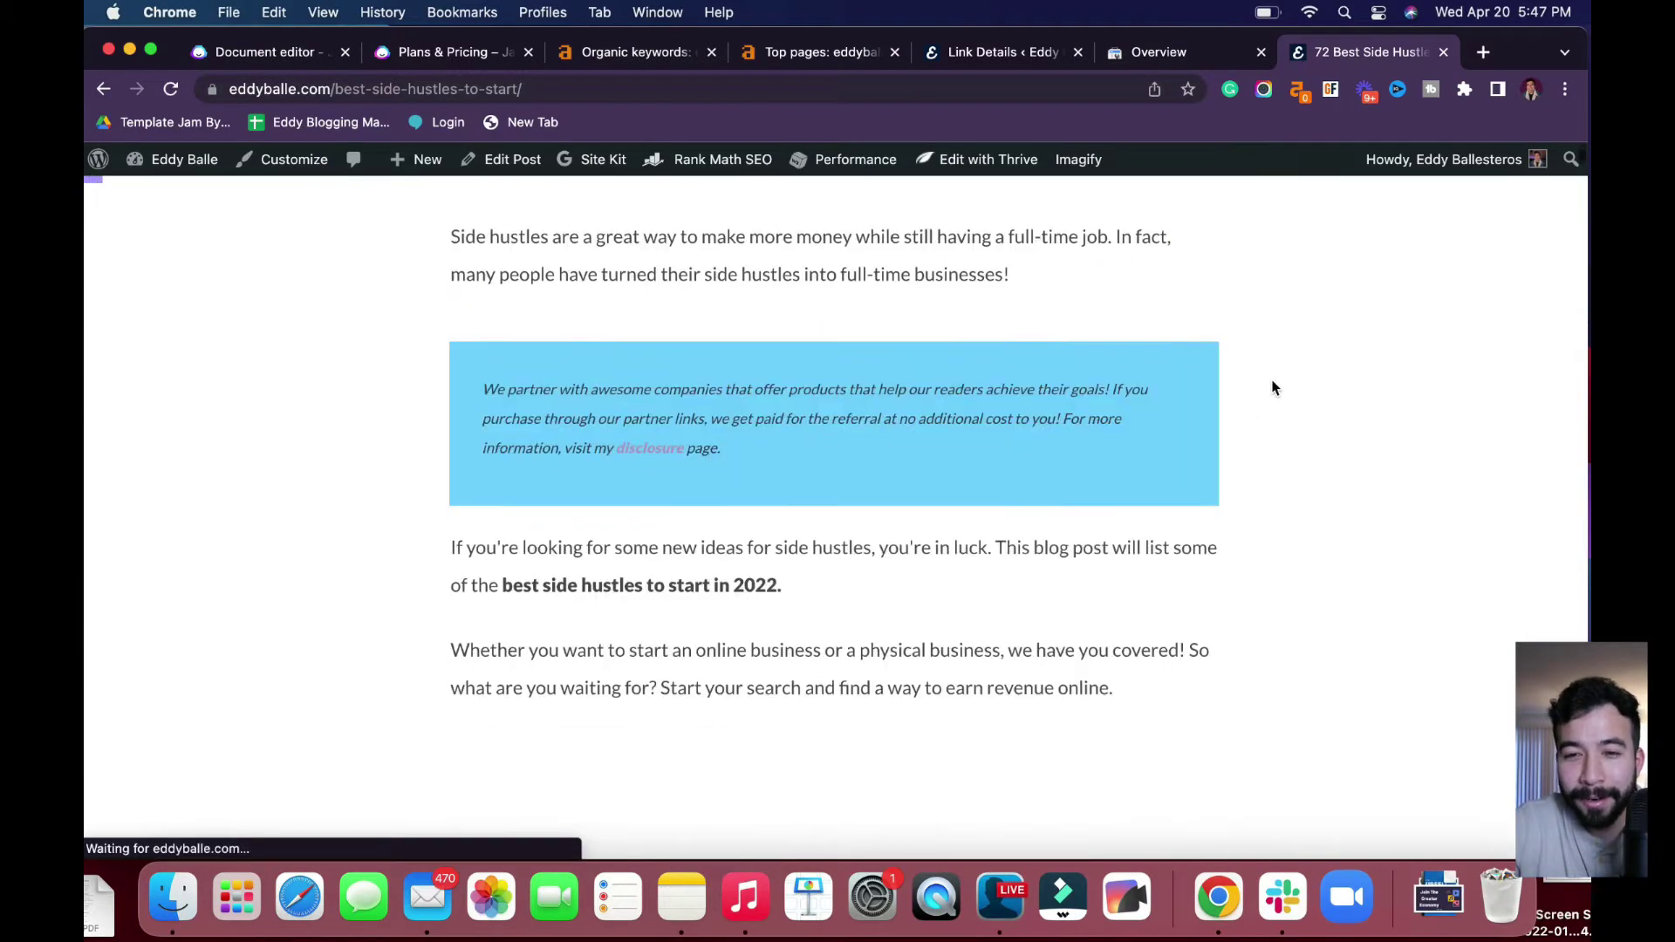
{"action": "scroll", "coordinate": [1271, 384], "scroll_direction": "down", "scroll_amount": 2}
{"action": "scroll", "coordinate": [1270, 384], "scroll_direction": "down", "scroll_amount": 1}
{"action": "scroll", "coordinate": [1269, 385], "scroll_direction": "down", "scroll_amount": 2}
{"action": "scroll", "coordinate": [1270, 387], "scroll_direction": "down", "scroll_amount": 3}
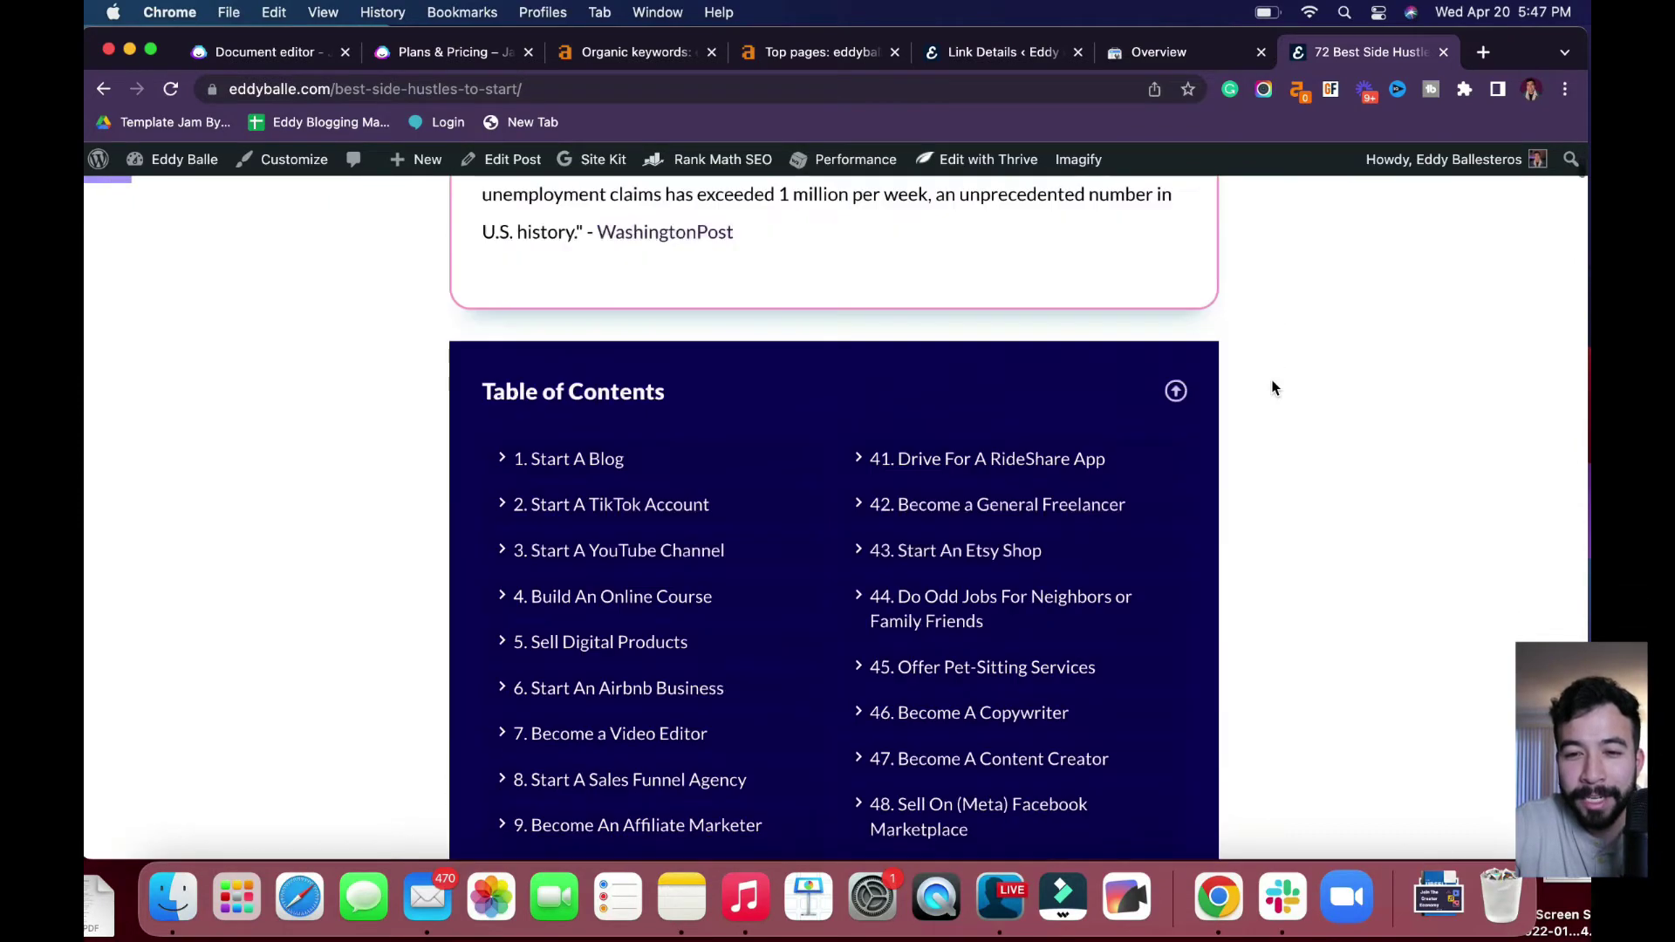
{"action": "scroll", "coordinate": [1271, 388], "scroll_direction": "down", "scroll_amount": 2}
{"action": "scroll", "coordinate": [1270, 388], "scroll_direction": "down", "scroll_amount": 3}
{"action": "scroll", "coordinate": [1271, 387], "scroll_direction": "up", "scroll_amount": 2}
{"action": "scroll", "coordinate": [1271, 387], "scroll_direction": "up", "scroll_amount": 1}
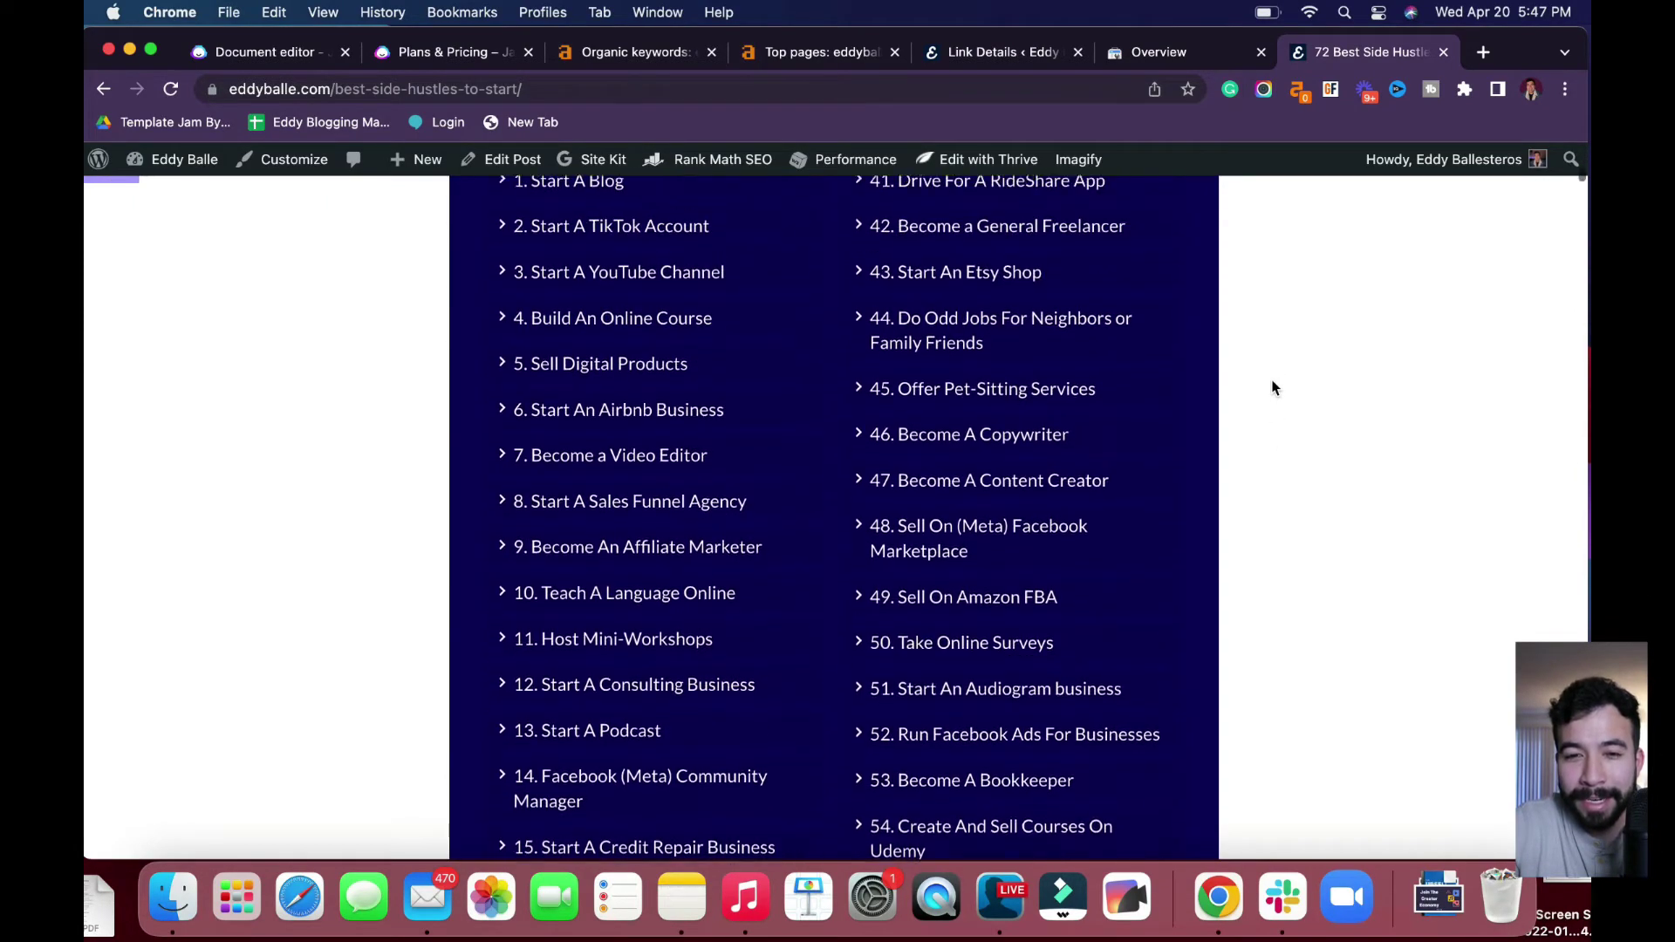
{"action": "scroll", "coordinate": [1270, 387], "scroll_direction": "up", "scroll_amount": 1}
{"action": "scroll", "coordinate": [1270, 388], "scroll_direction": "down", "scroll_amount": 3}
{"action": "scroll", "coordinate": [1271, 388], "scroll_direction": "down", "scroll_amount": 3}
{"action": "scroll", "coordinate": [1271, 388], "scroll_direction": "down", "scroll_amount": 4}
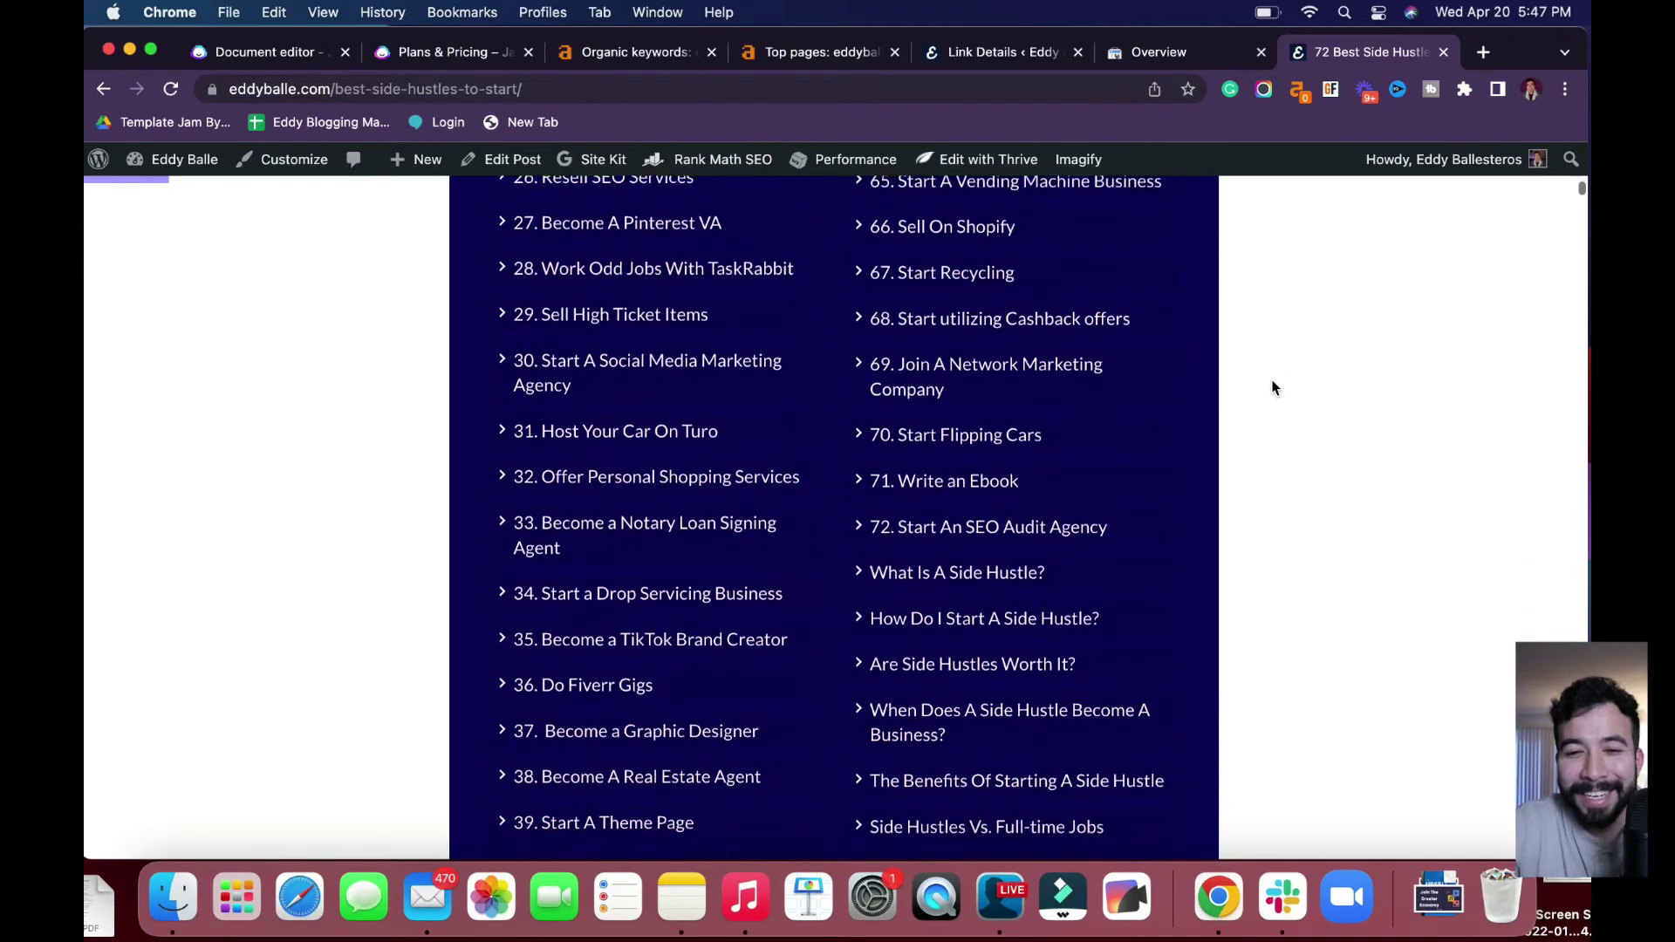
{"action": "scroll", "coordinate": [1271, 389], "scroll_direction": "down", "scroll_amount": 4}
{"action": "scroll", "coordinate": [1270, 388], "scroll_direction": "down", "scroll_amount": 1}
{"action": "scroll", "coordinate": [1271, 387], "scroll_direction": "down", "scroll_amount": 2}
{"action": "scroll", "coordinate": [1270, 387], "scroll_direction": "up", "scroll_amount": 1}
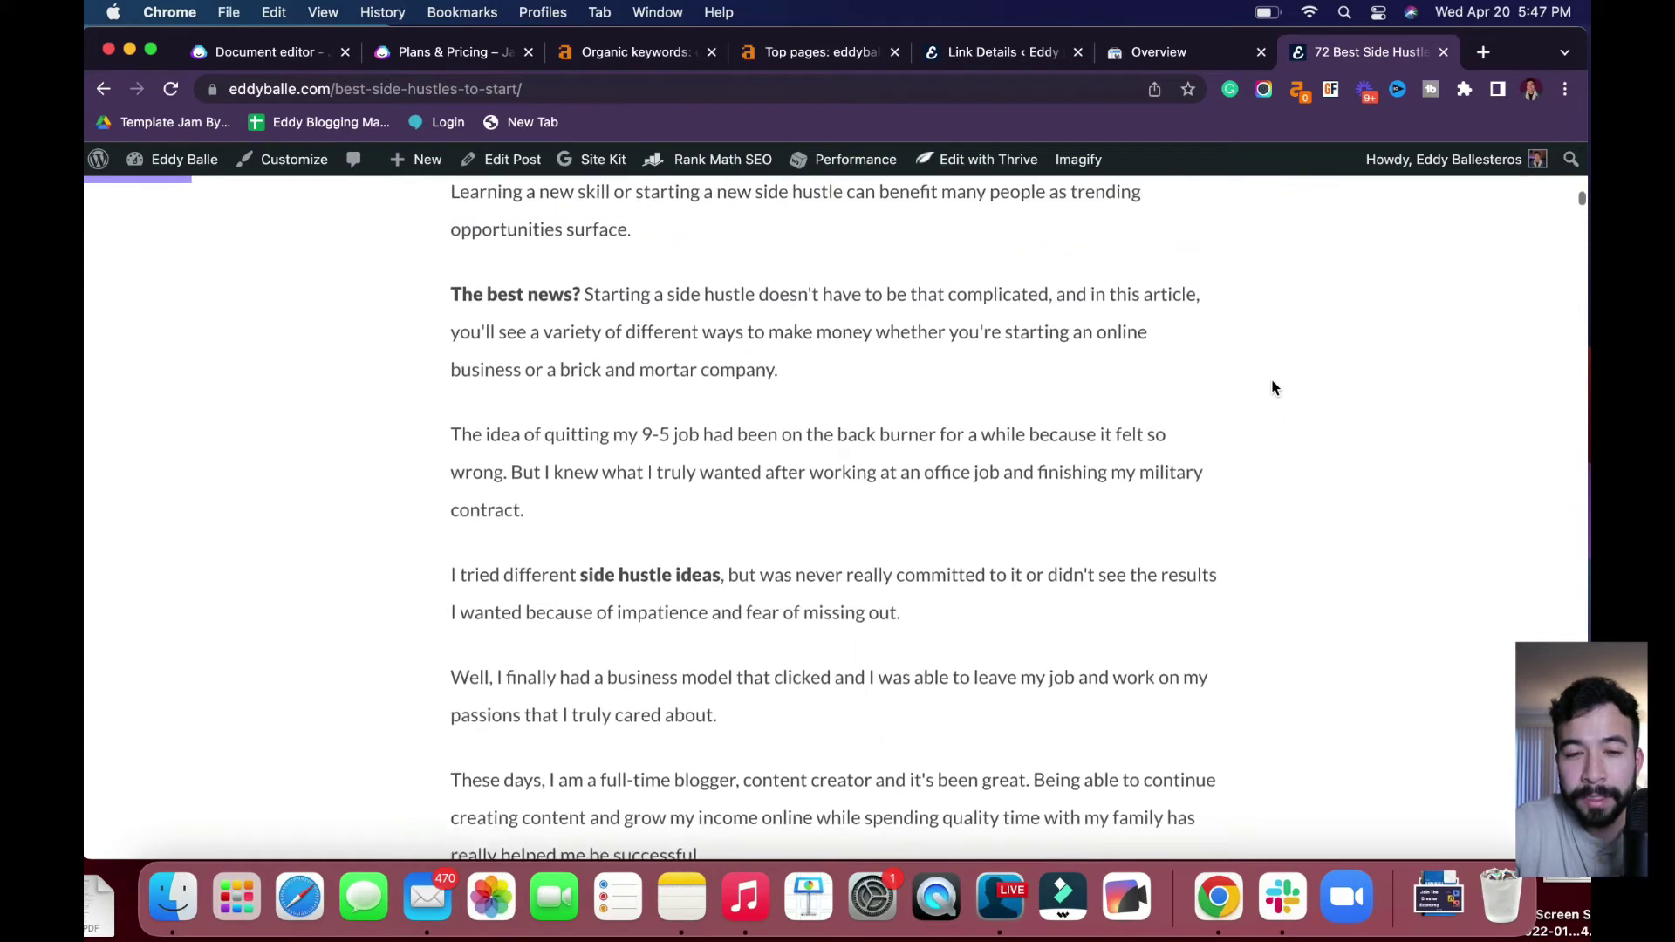
{"action": "scroll", "coordinate": [1270, 387], "scroll_direction": "down", "scroll_amount": 1}
{"action": "scroll", "coordinate": [1270, 387], "scroll_direction": "down", "scroll_amount": 1}
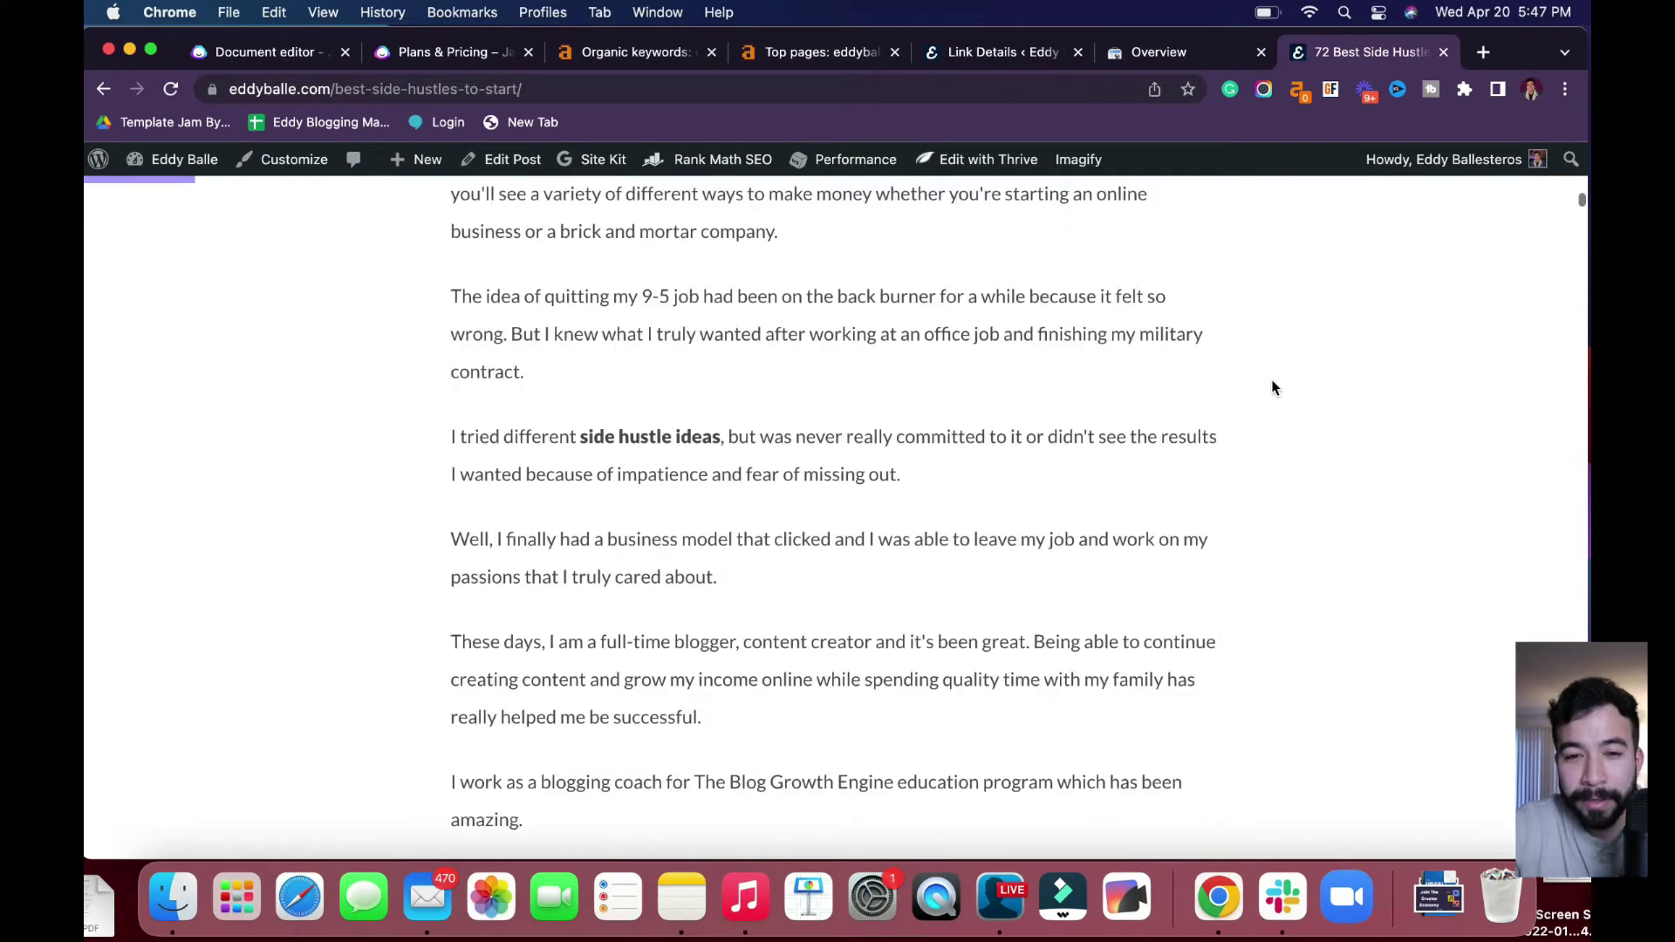
{"action": "scroll", "coordinate": [1271, 388], "scroll_direction": "down", "scroll_amount": 4}
{"action": "scroll", "coordinate": [1270, 387], "scroll_direction": "down", "scroll_amount": 5}
{"action": "scroll", "coordinate": [1269, 387], "scroll_direction": "down", "scroll_amount": 2}
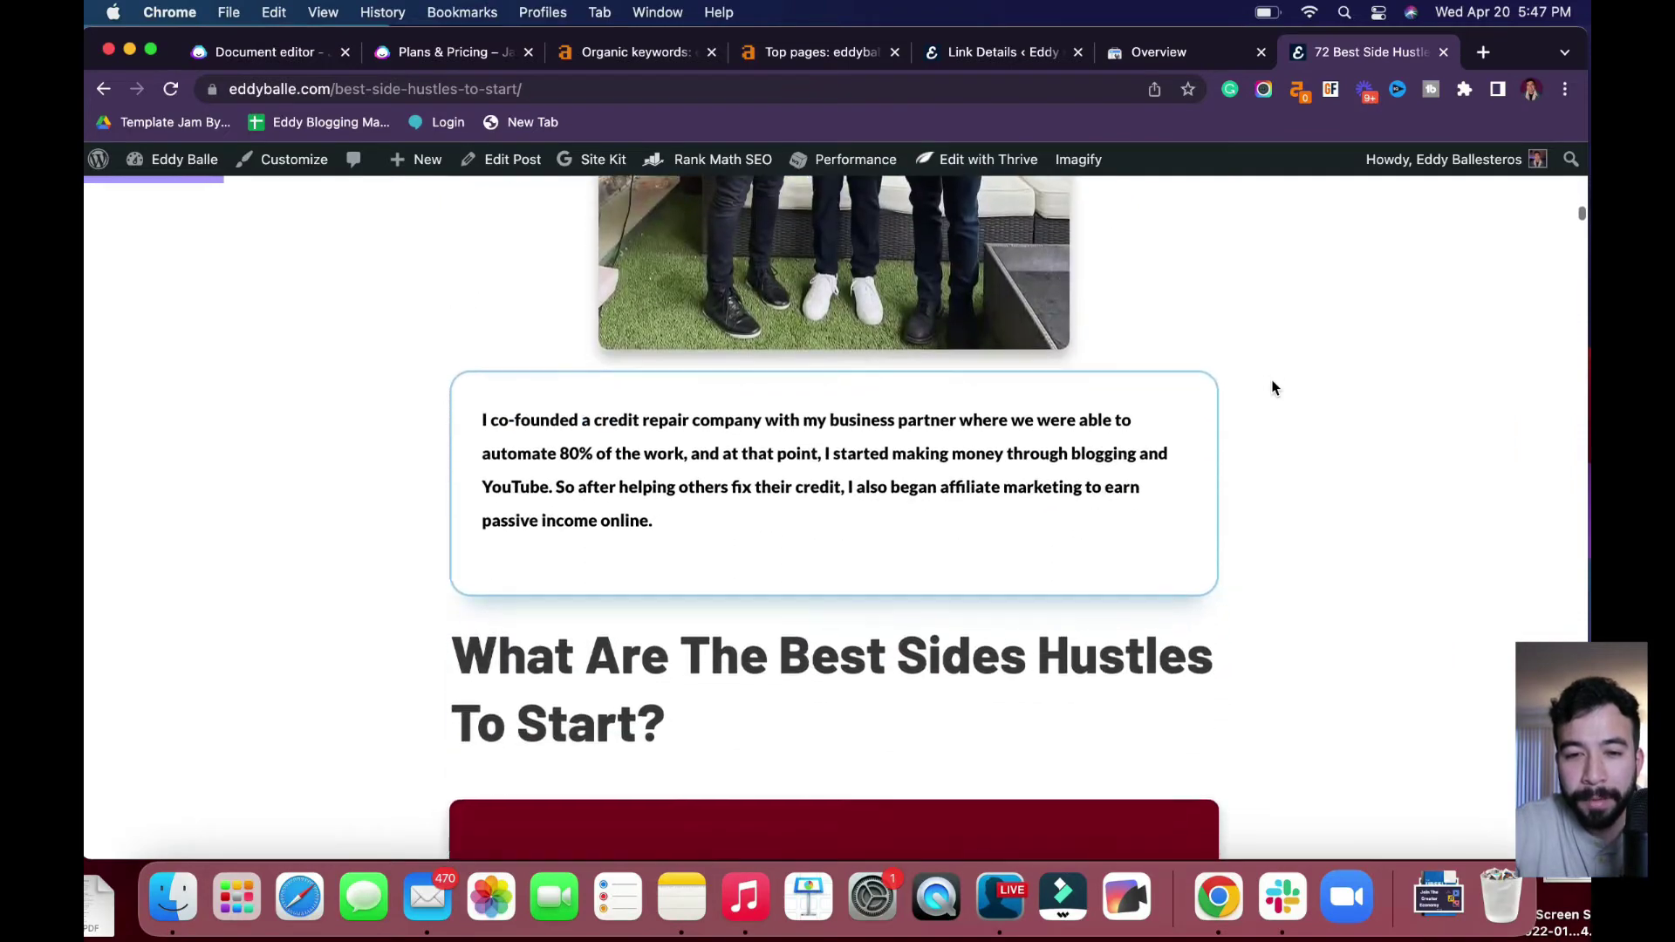
{"action": "scroll", "coordinate": [1271, 388], "scroll_direction": "down", "scroll_amount": 2}
{"action": "scroll", "coordinate": [1271, 388], "scroll_direction": "down", "scroll_amount": 4}
{"action": "scroll", "coordinate": [1269, 387], "scroll_direction": "down", "scroll_amount": 4}
{"action": "scroll", "coordinate": [1271, 387], "scroll_direction": "down", "scroll_amount": 3}
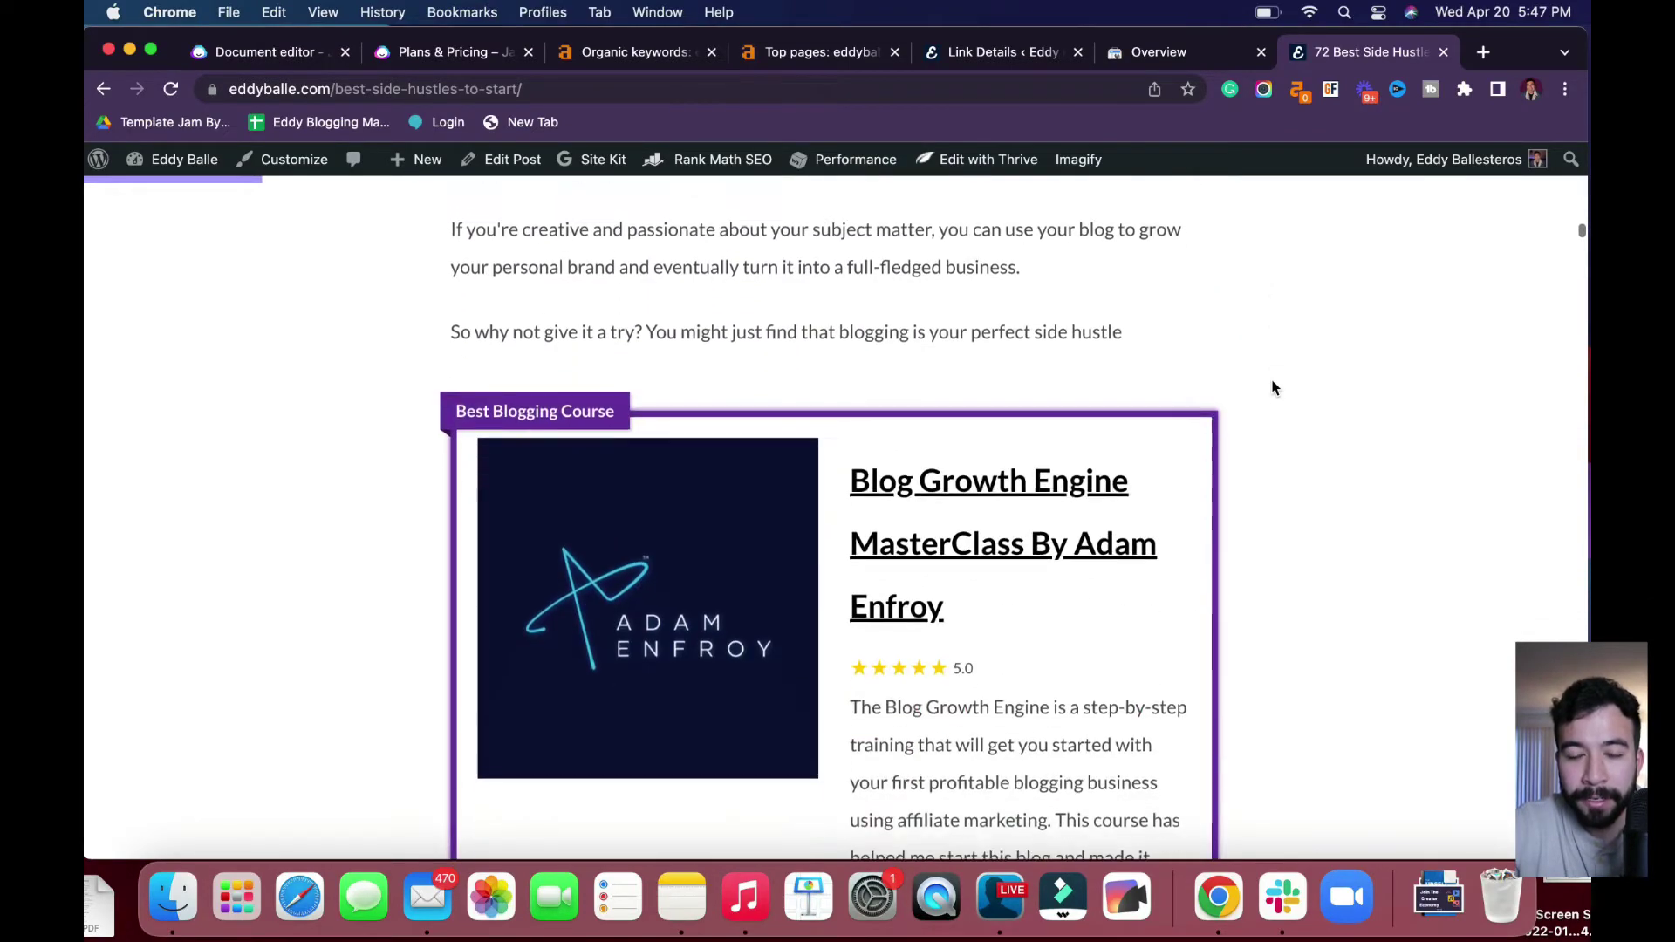
{"action": "scroll", "coordinate": [1270, 389], "scroll_direction": "up", "scroll_amount": 2}
{"action": "scroll", "coordinate": [1270, 387], "scroll_direction": "down", "scroll_amount": 6}
{"action": "scroll", "coordinate": [1270, 387], "scroll_direction": "down", "scroll_amount": 3}
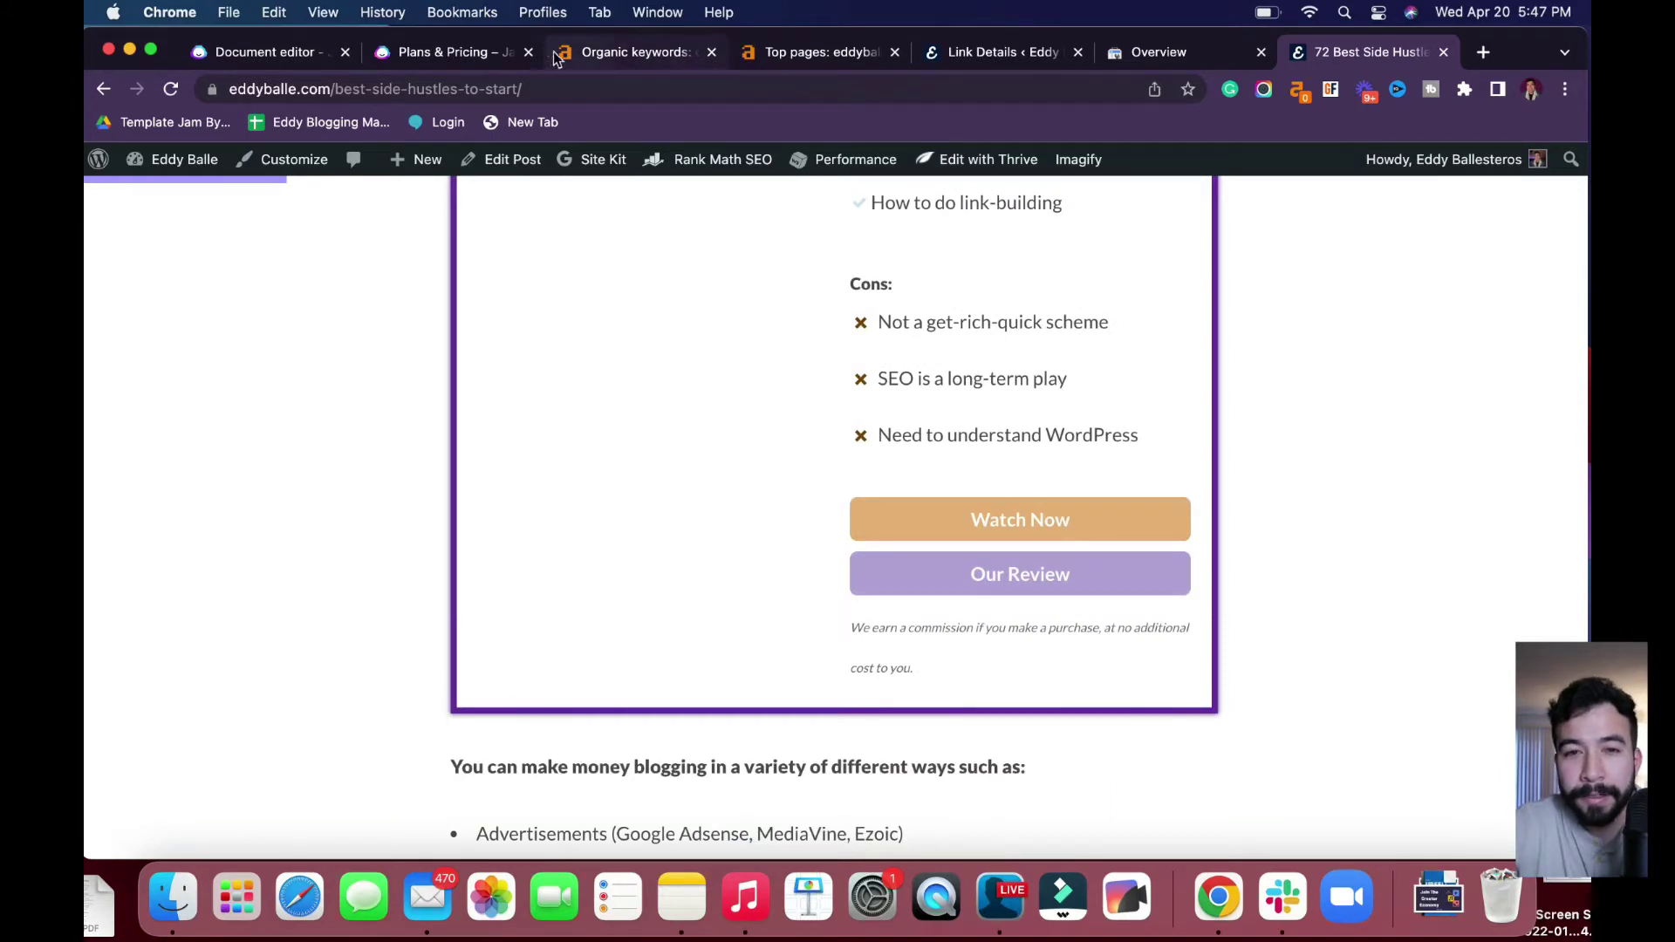
Review the side hustles draft and its word count, then turn on SEO mode.
{"action": "left_click", "coordinate": [315, 53]}
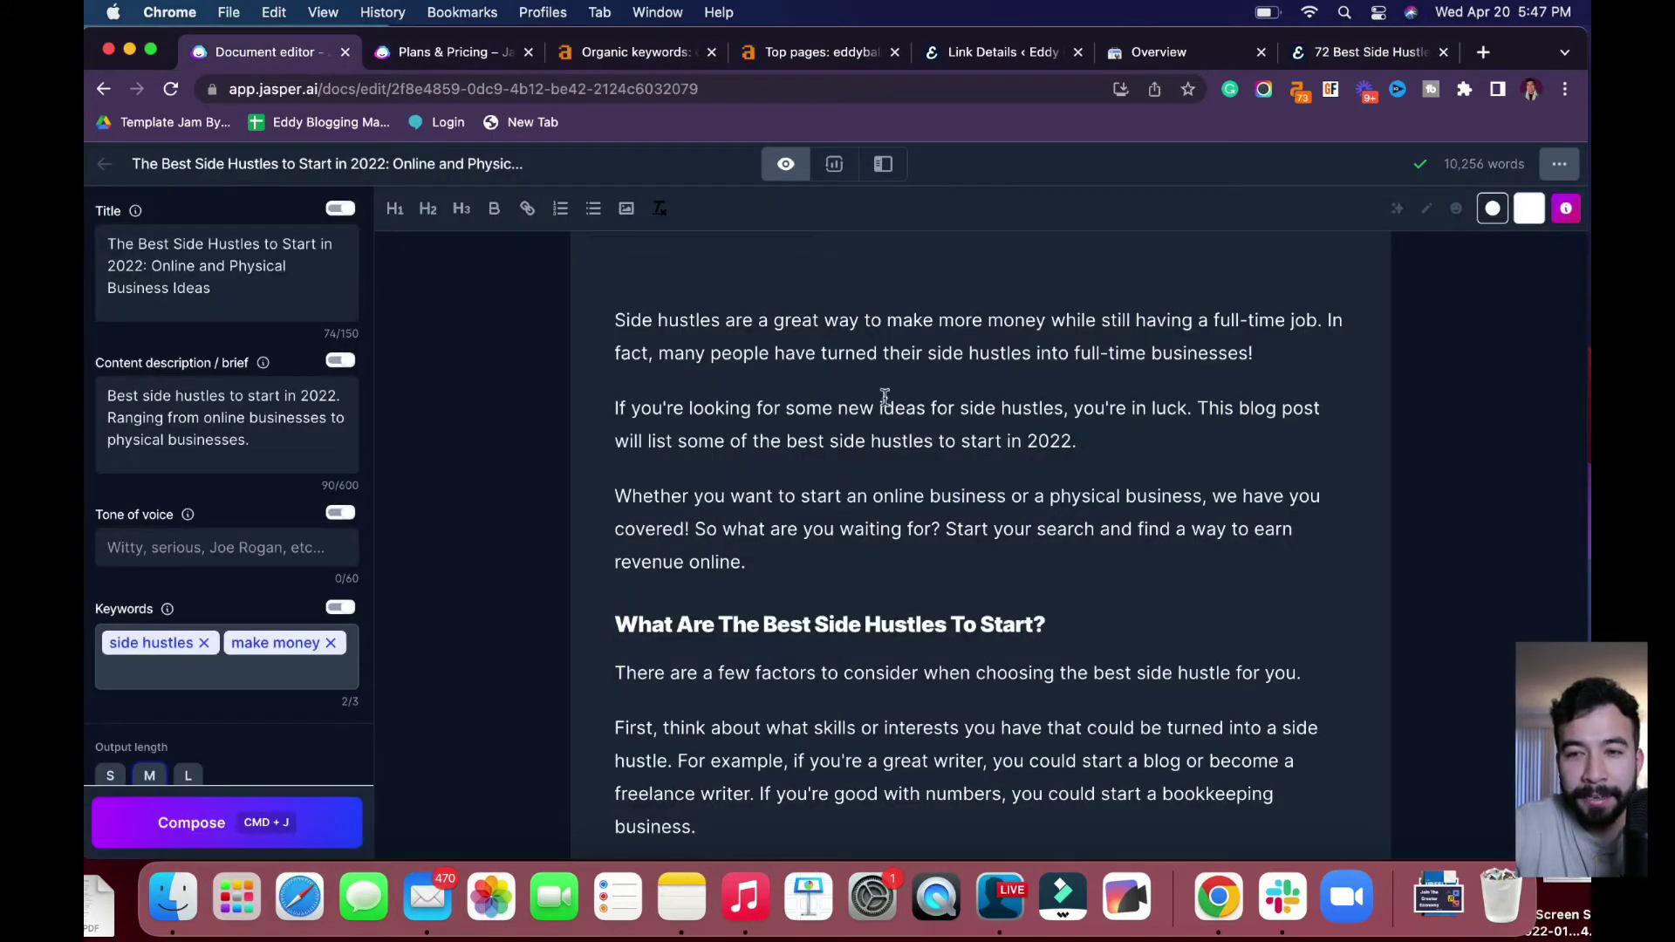
{"action": "left_click_drag", "start_coordinate": [1443, 166], "coordinate": [1516, 165]}
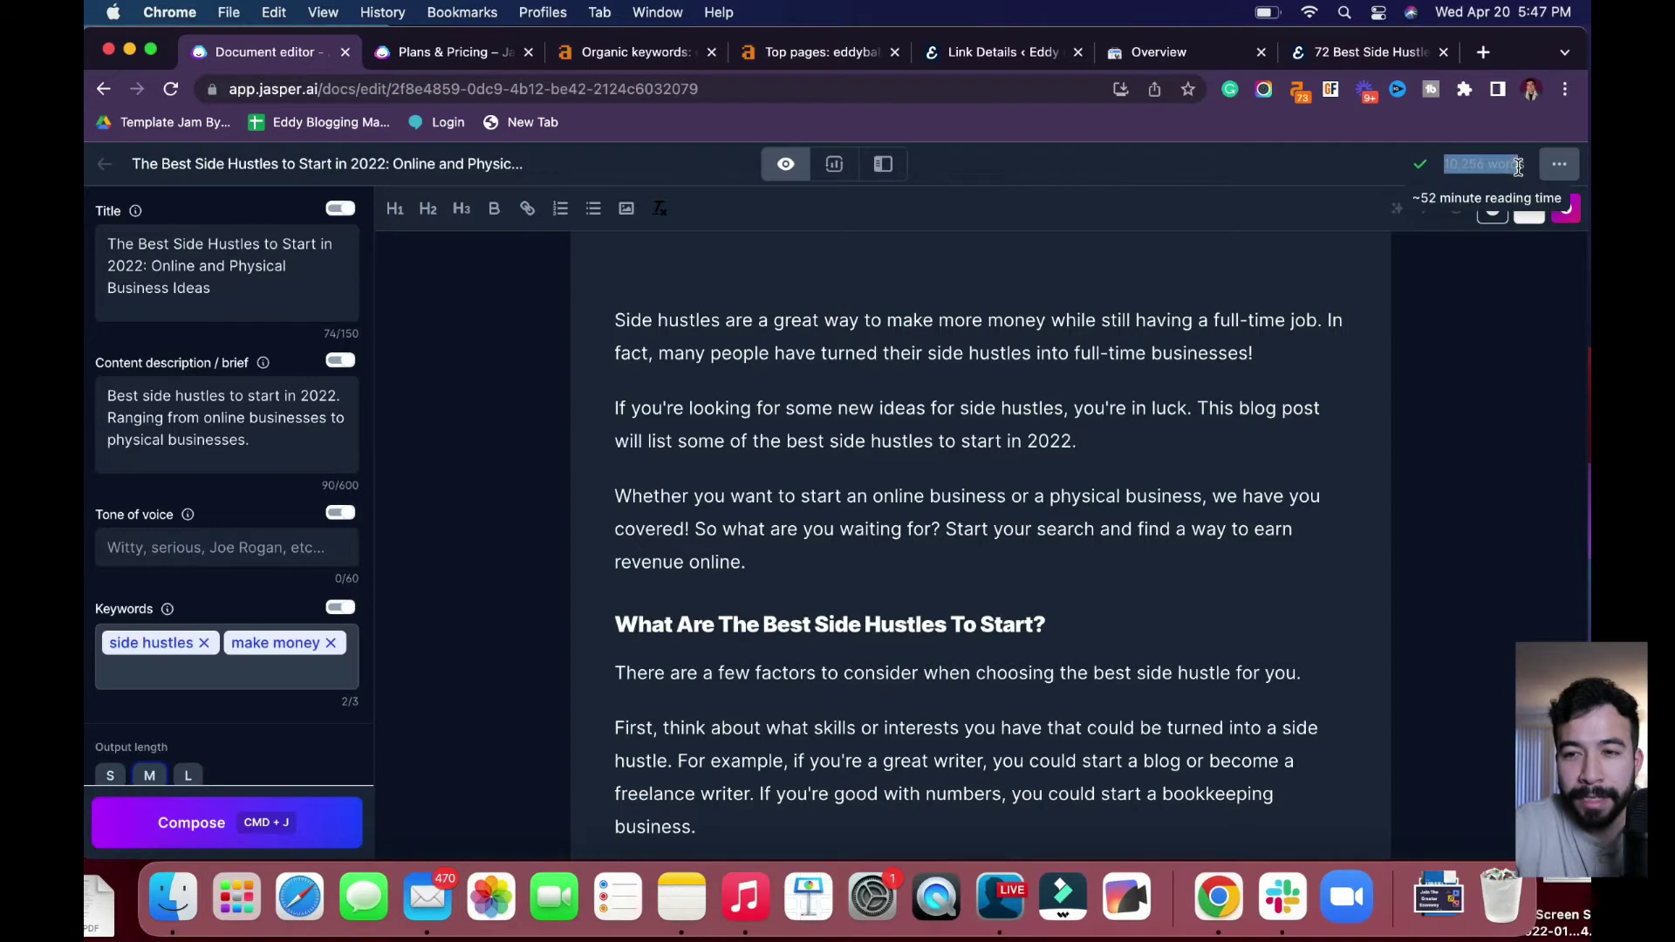
{"action": "left_click", "coordinate": [1085, 406]}
{"action": "scroll", "coordinate": [1088, 497], "scroll_direction": "down", "scroll_amount": 2}
{"action": "scroll", "coordinate": [1088, 497], "scroll_direction": "down", "scroll_amount": 3}
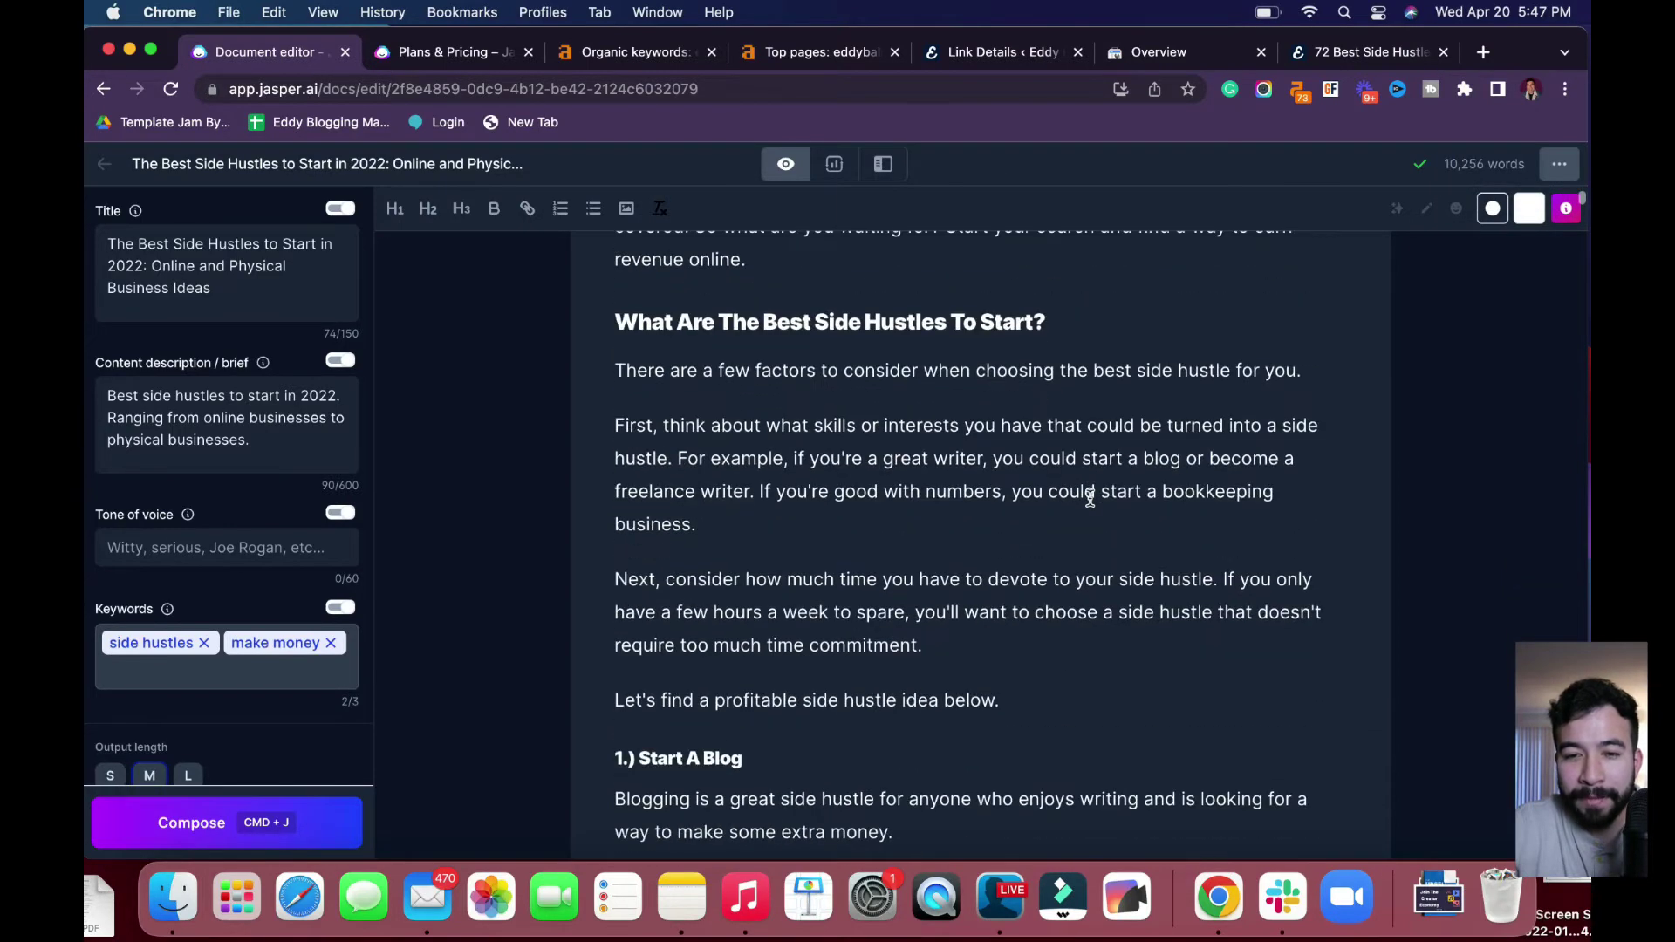
{"action": "scroll", "coordinate": [1088, 498], "scroll_direction": "up", "scroll_amount": 1}
{"action": "scroll", "coordinate": [1089, 497], "scroll_direction": "up", "scroll_amount": 4}
{"action": "scroll", "coordinate": [1089, 497], "scroll_direction": "down", "scroll_amount": 2}
{"action": "scroll", "coordinate": [1088, 497], "scroll_direction": "down", "scroll_amount": 2}
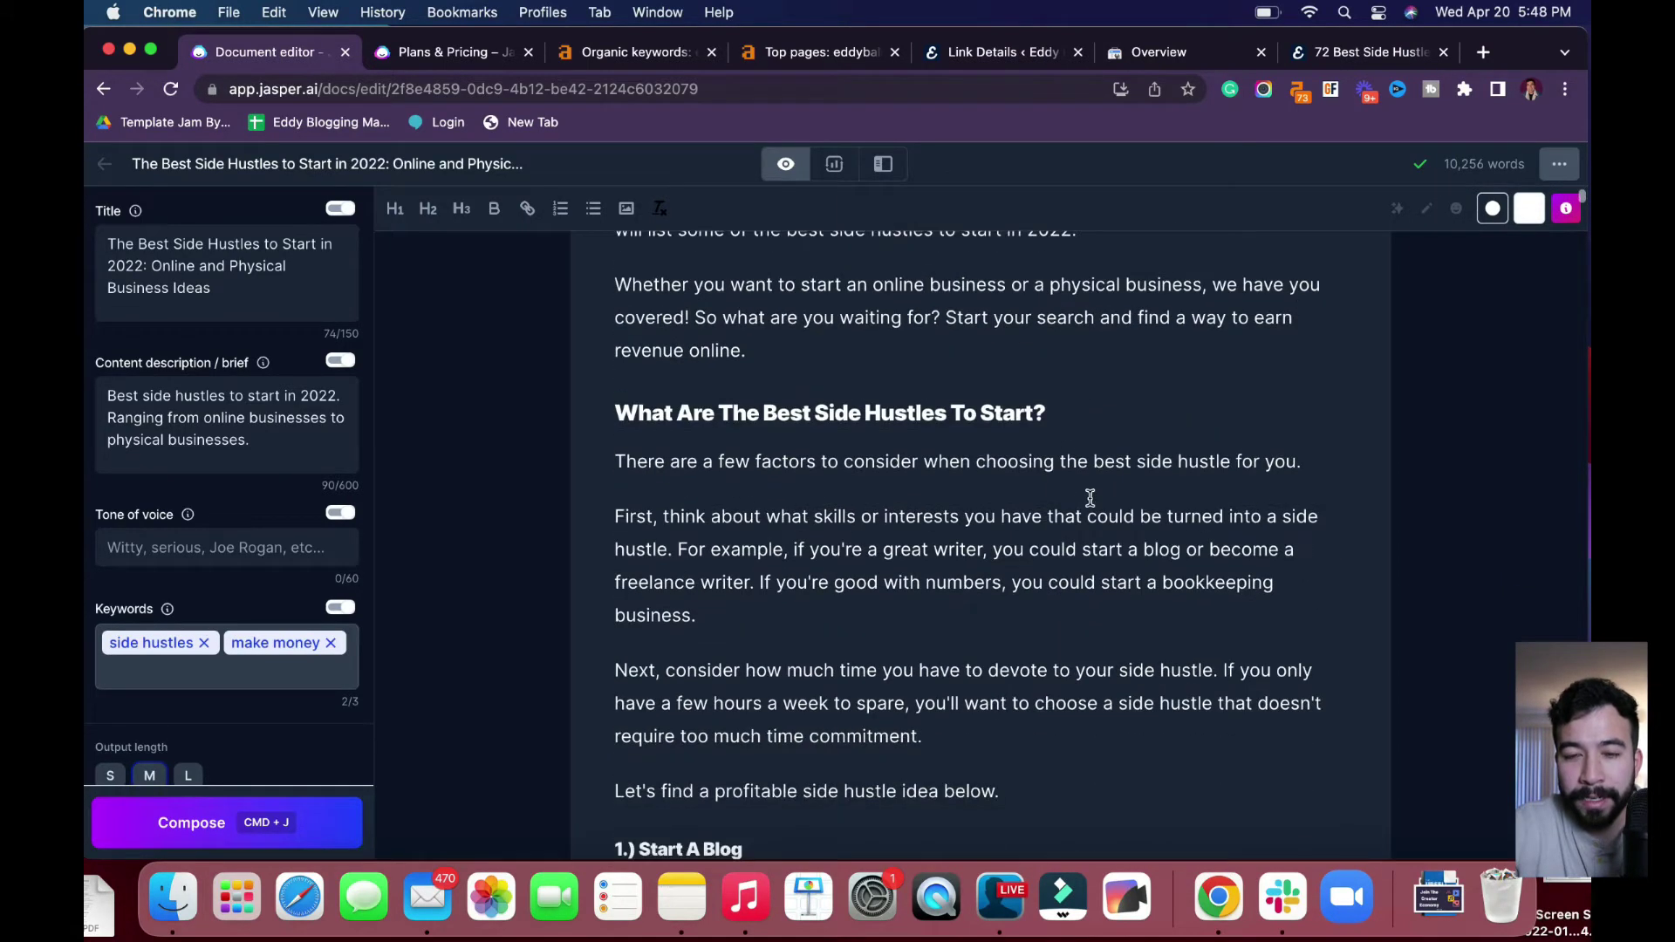
{"action": "scroll", "coordinate": [1089, 498], "scroll_direction": "up", "scroll_amount": 3}
{"action": "scroll", "coordinate": [1088, 497], "scroll_direction": "up", "scroll_amount": 1}
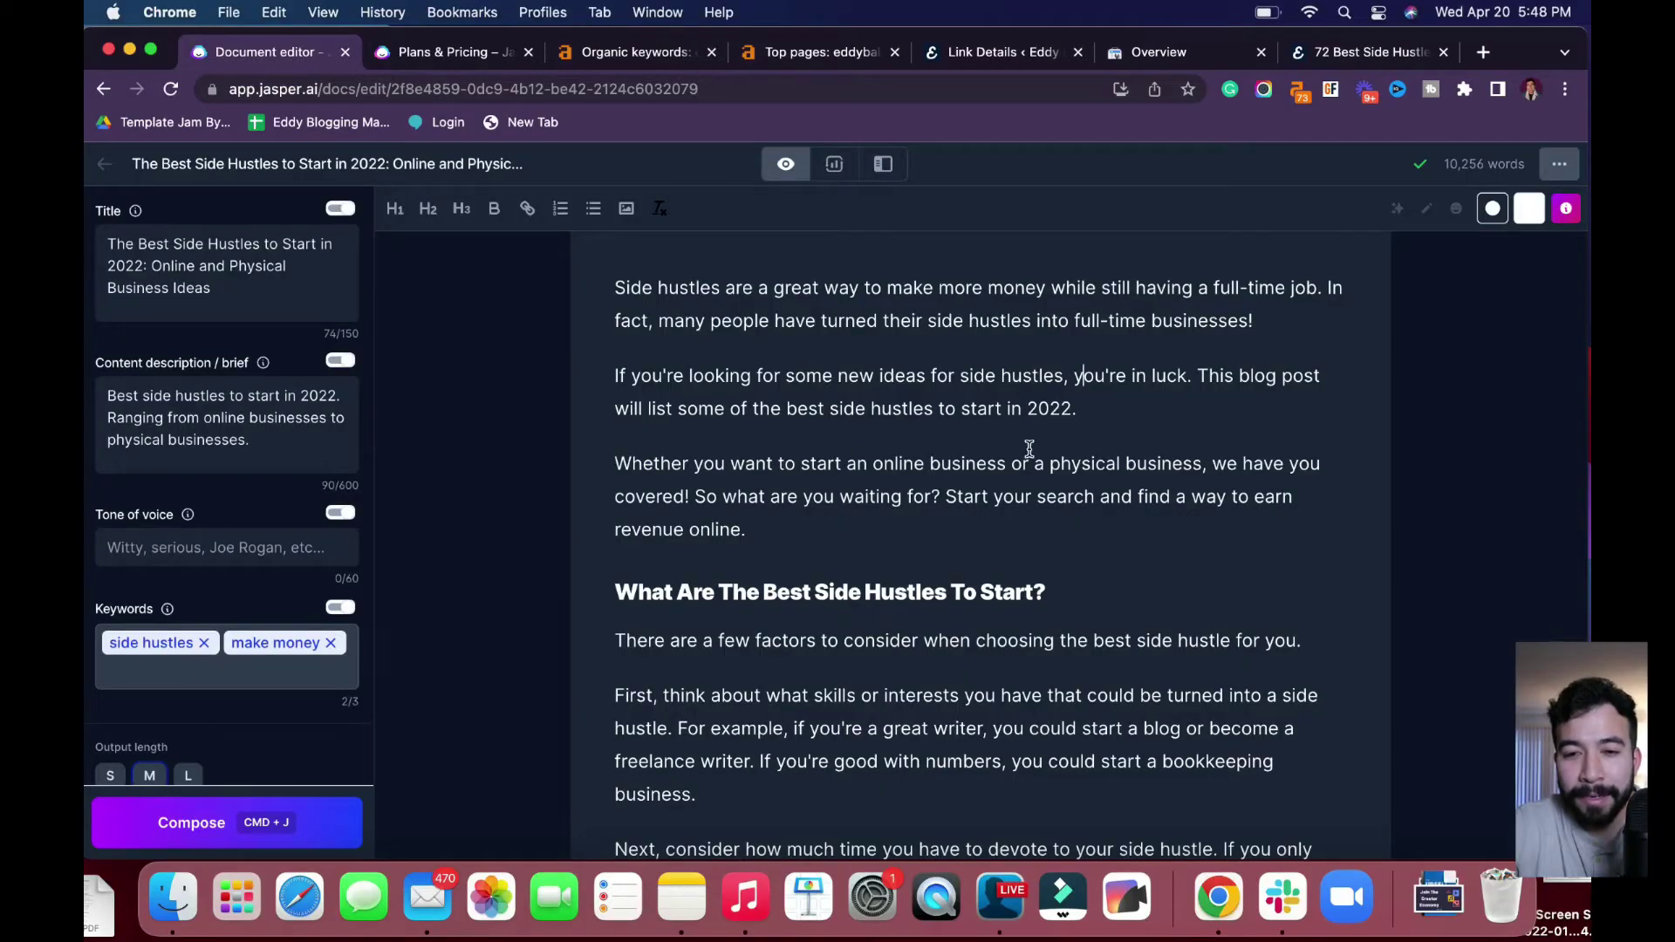
{"action": "left_click", "coordinate": [989, 521]}
{"action": "scroll", "coordinate": [1006, 407], "scroll_direction": "up", "scroll_amount": 1}
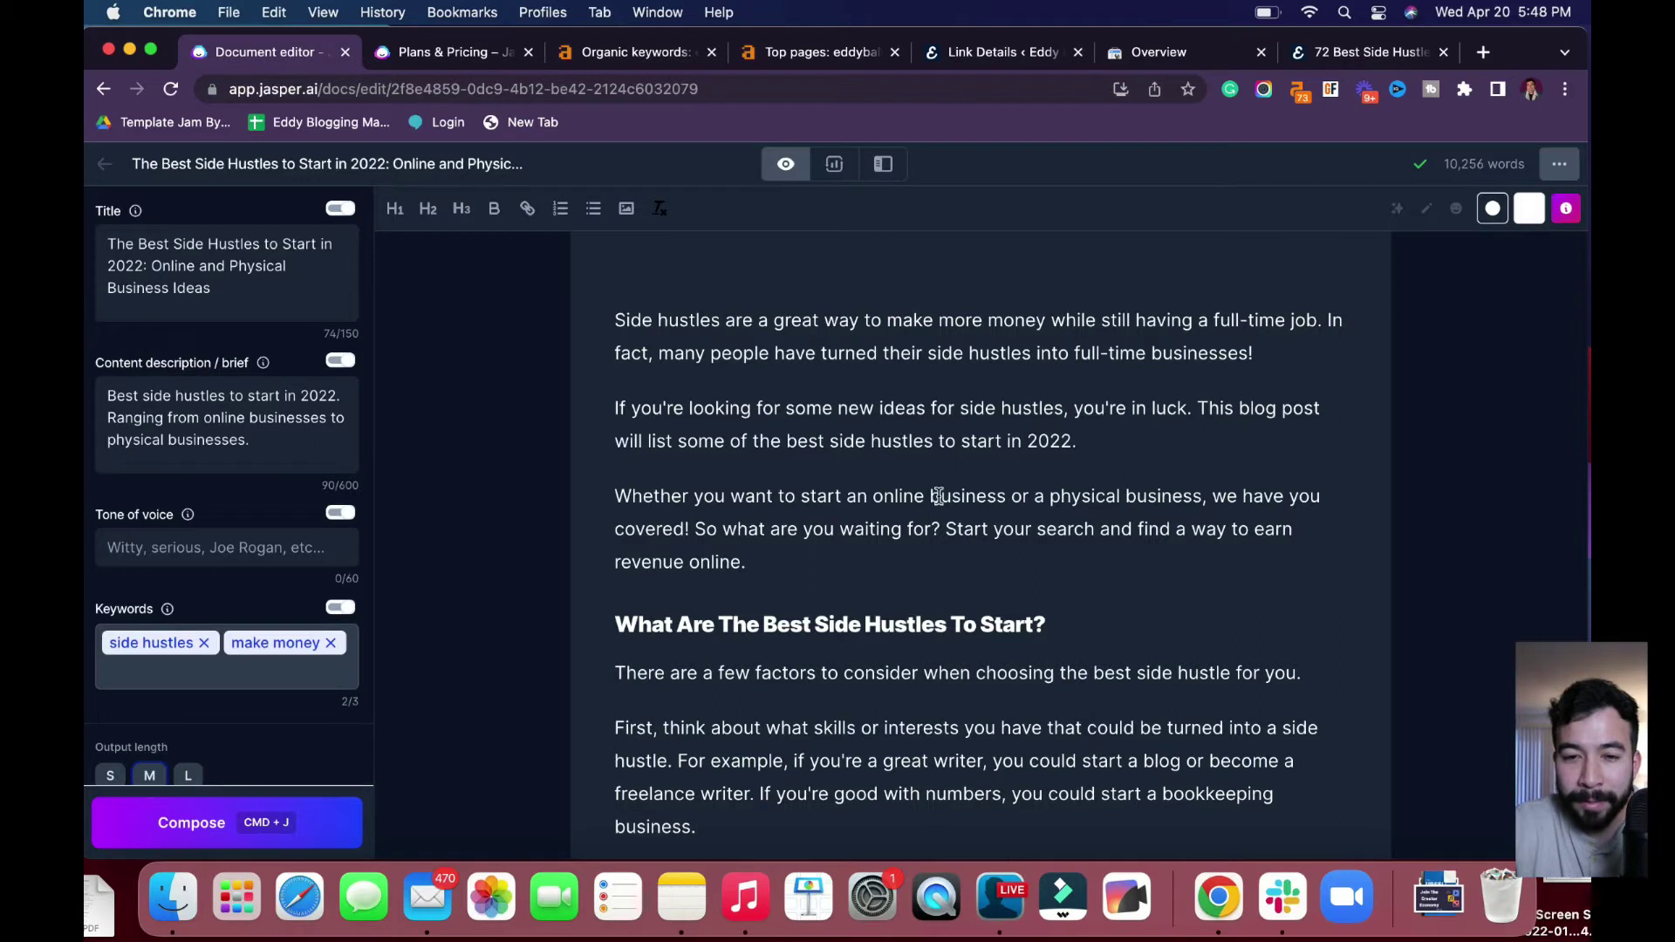
{"action": "scroll", "coordinate": [897, 564], "scroll_direction": "down", "scroll_amount": 1}
{"action": "scroll", "coordinate": [896, 564], "scroll_direction": "up", "scroll_amount": 1}
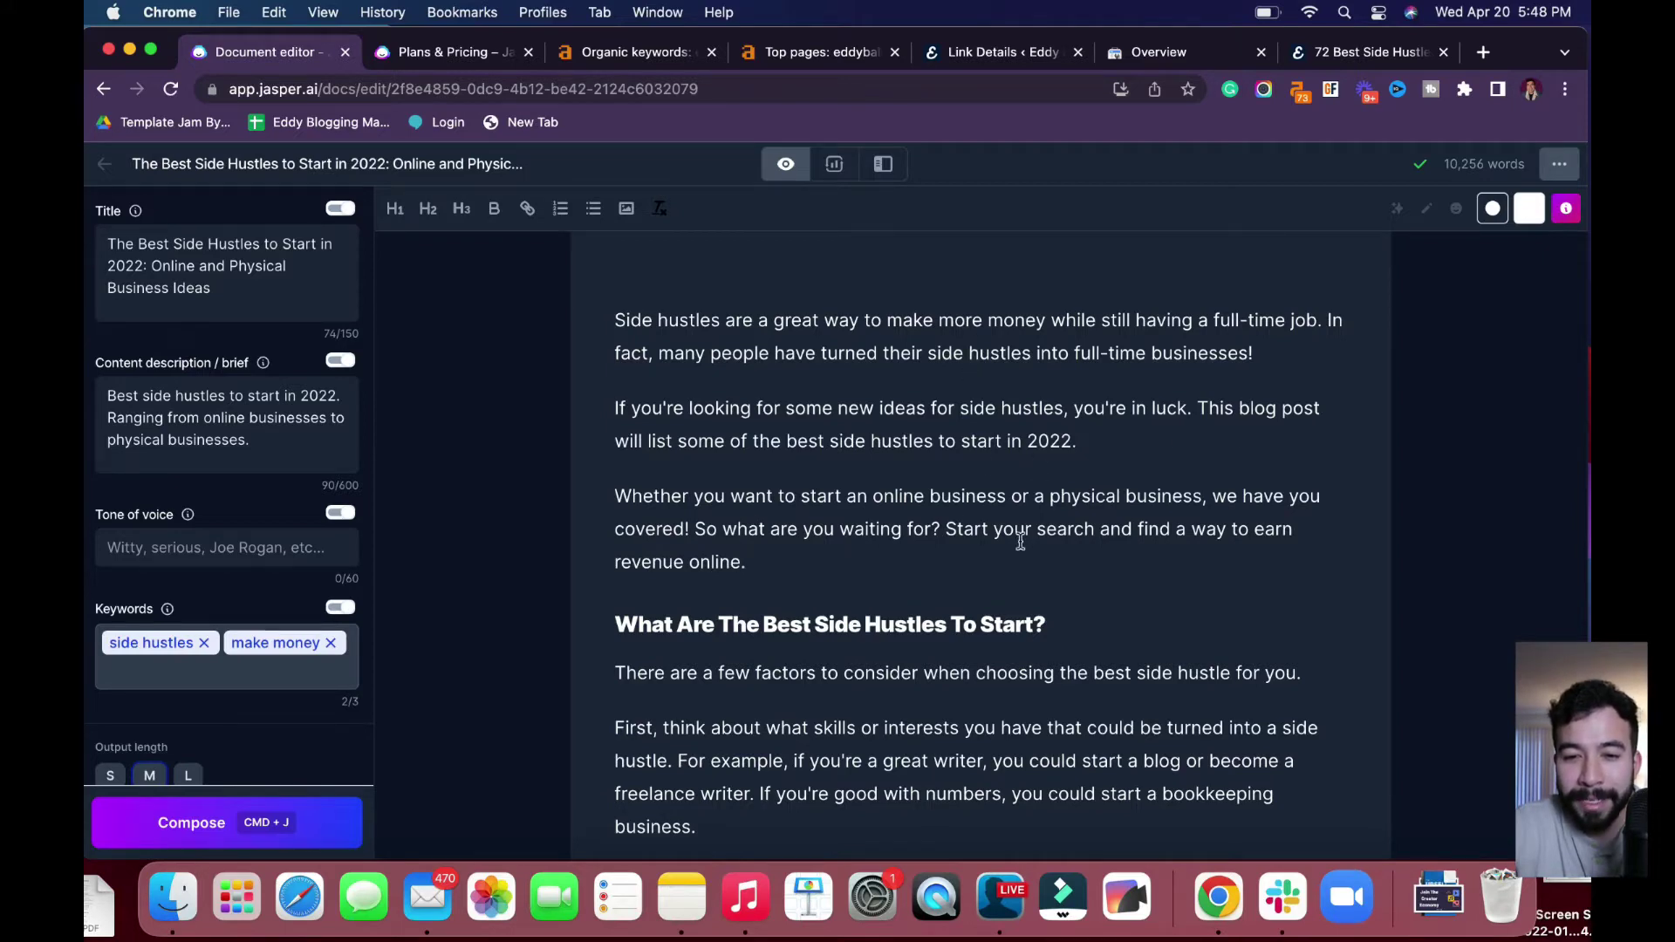
{"action": "scroll", "coordinate": [995, 524], "scroll_direction": "down", "scroll_amount": 3}
{"action": "scroll", "coordinate": [995, 550], "scroll_direction": "down", "scroll_amount": 3}
{"action": "scroll", "coordinate": [1017, 536], "scroll_direction": "up", "scroll_amount": 3}
{"action": "scroll", "coordinate": [1017, 536], "scroll_direction": "up", "scroll_amount": 3}
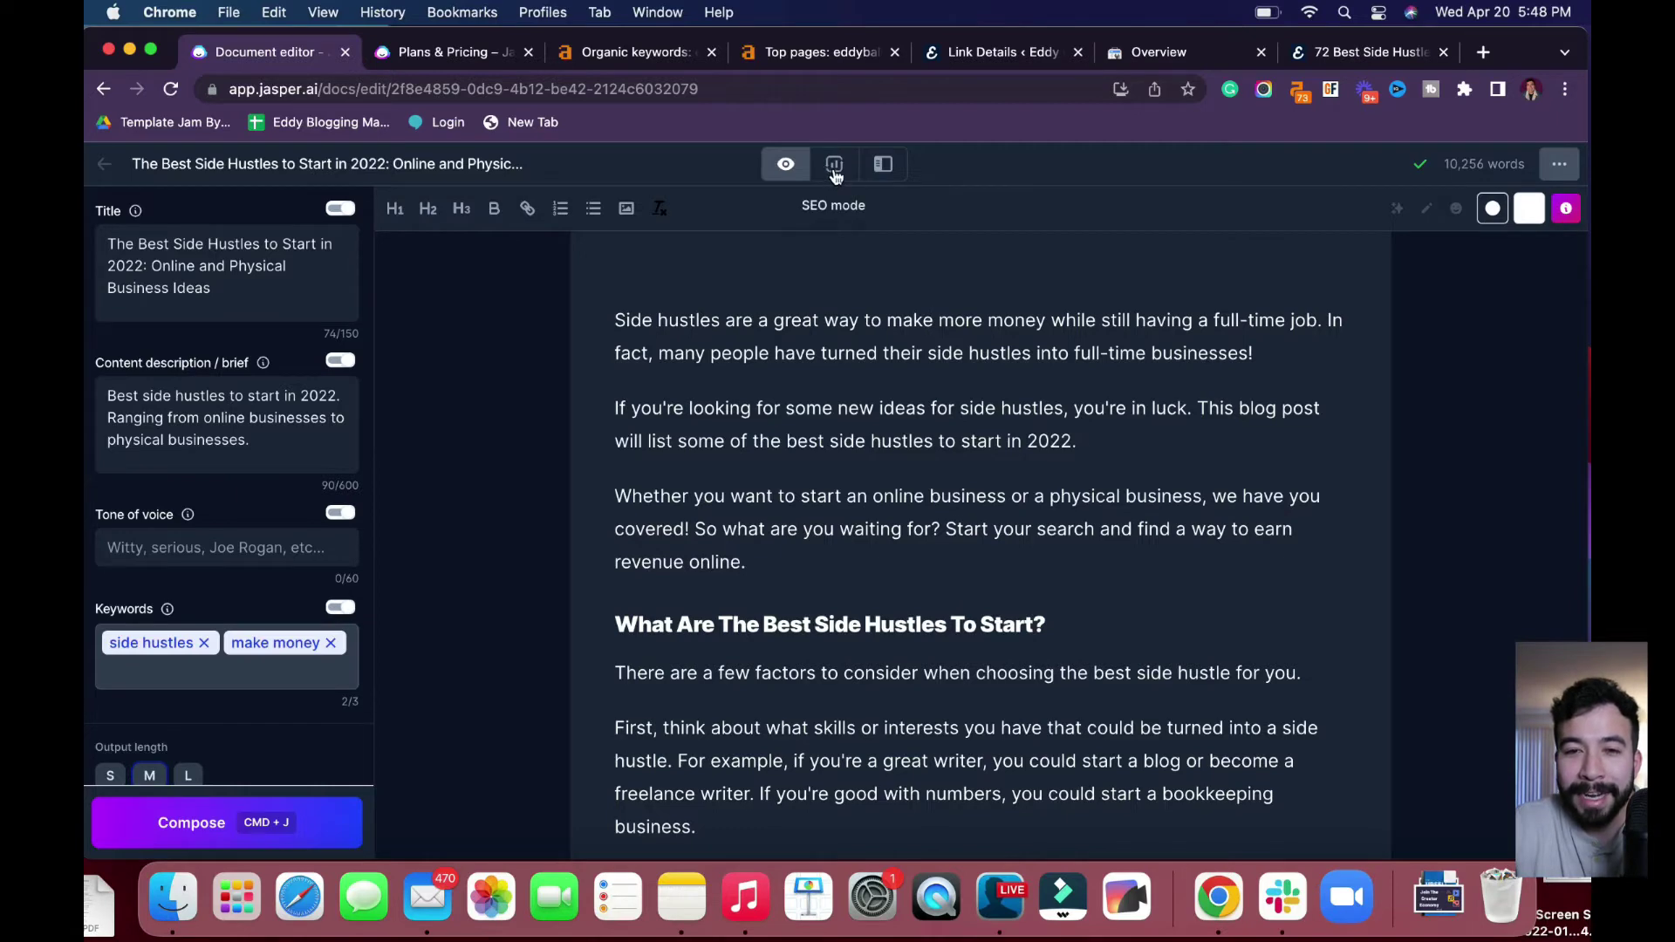
{"action": "left_click", "coordinate": [832, 167]}
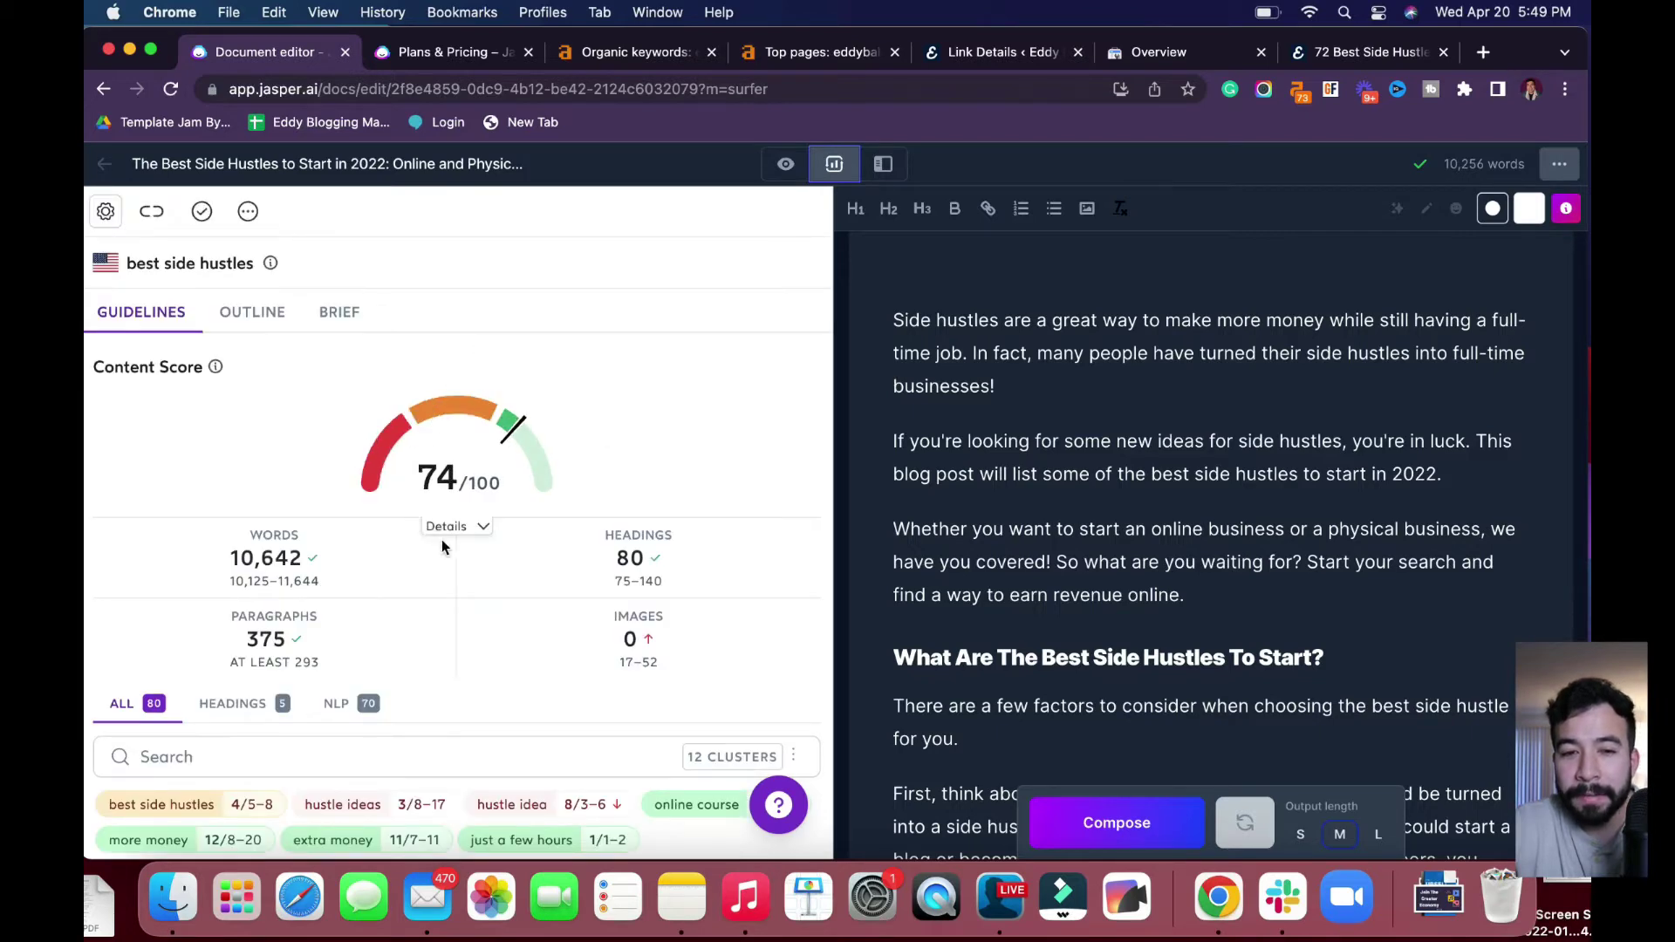
{"action": "scroll", "coordinate": [485, 577], "scroll_direction": "down", "scroll_amount": 2}
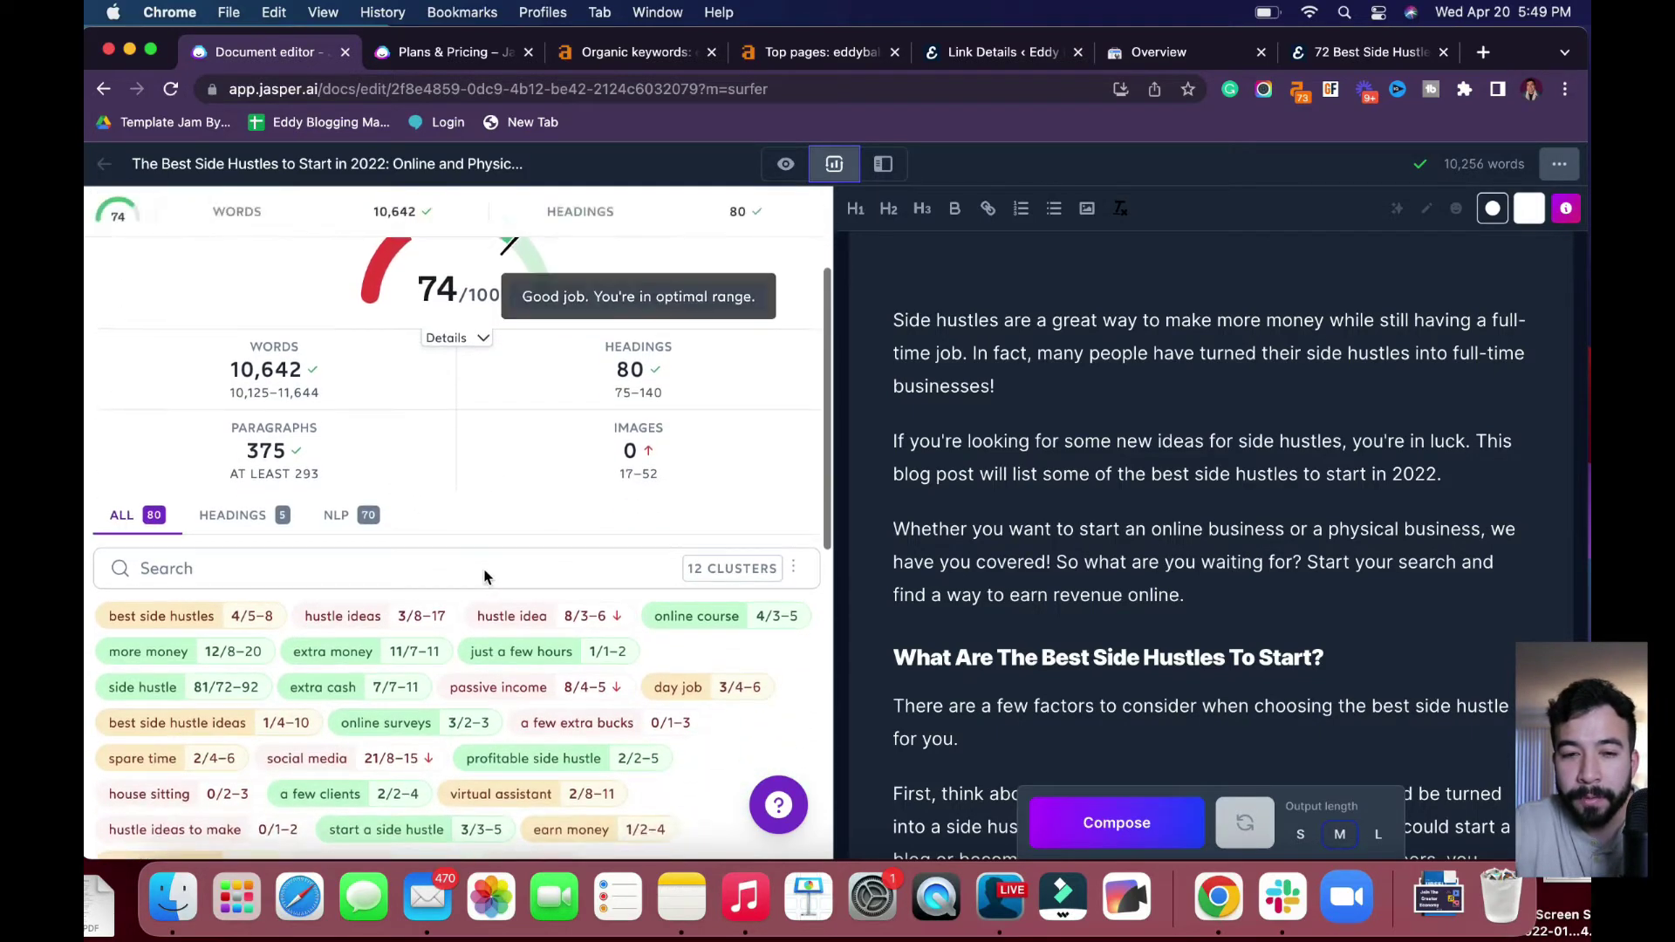
{"action": "scroll", "coordinate": [485, 578], "scroll_direction": "up", "scroll_amount": 2}
Dismiss the score tooltip and filter keyword suggestions to headings only.
{"action": "left_click", "coordinate": [887, 318]}
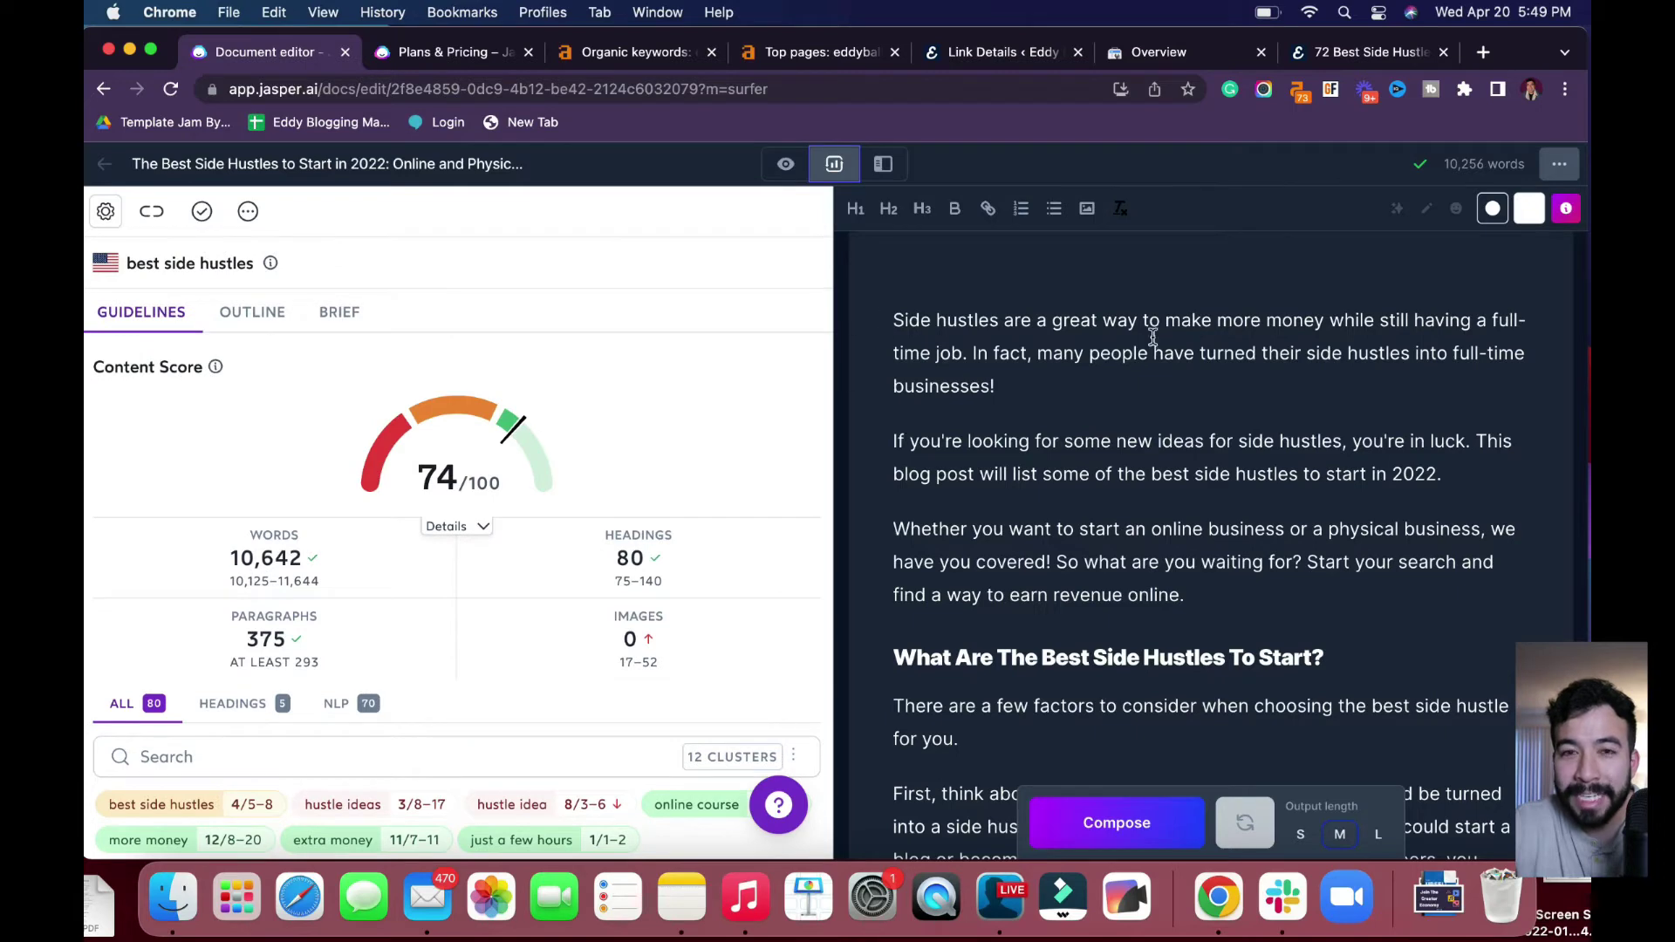
{"action": "scroll", "coordinate": [522, 576], "scroll_direction": "down", "scroll_amount": 1}
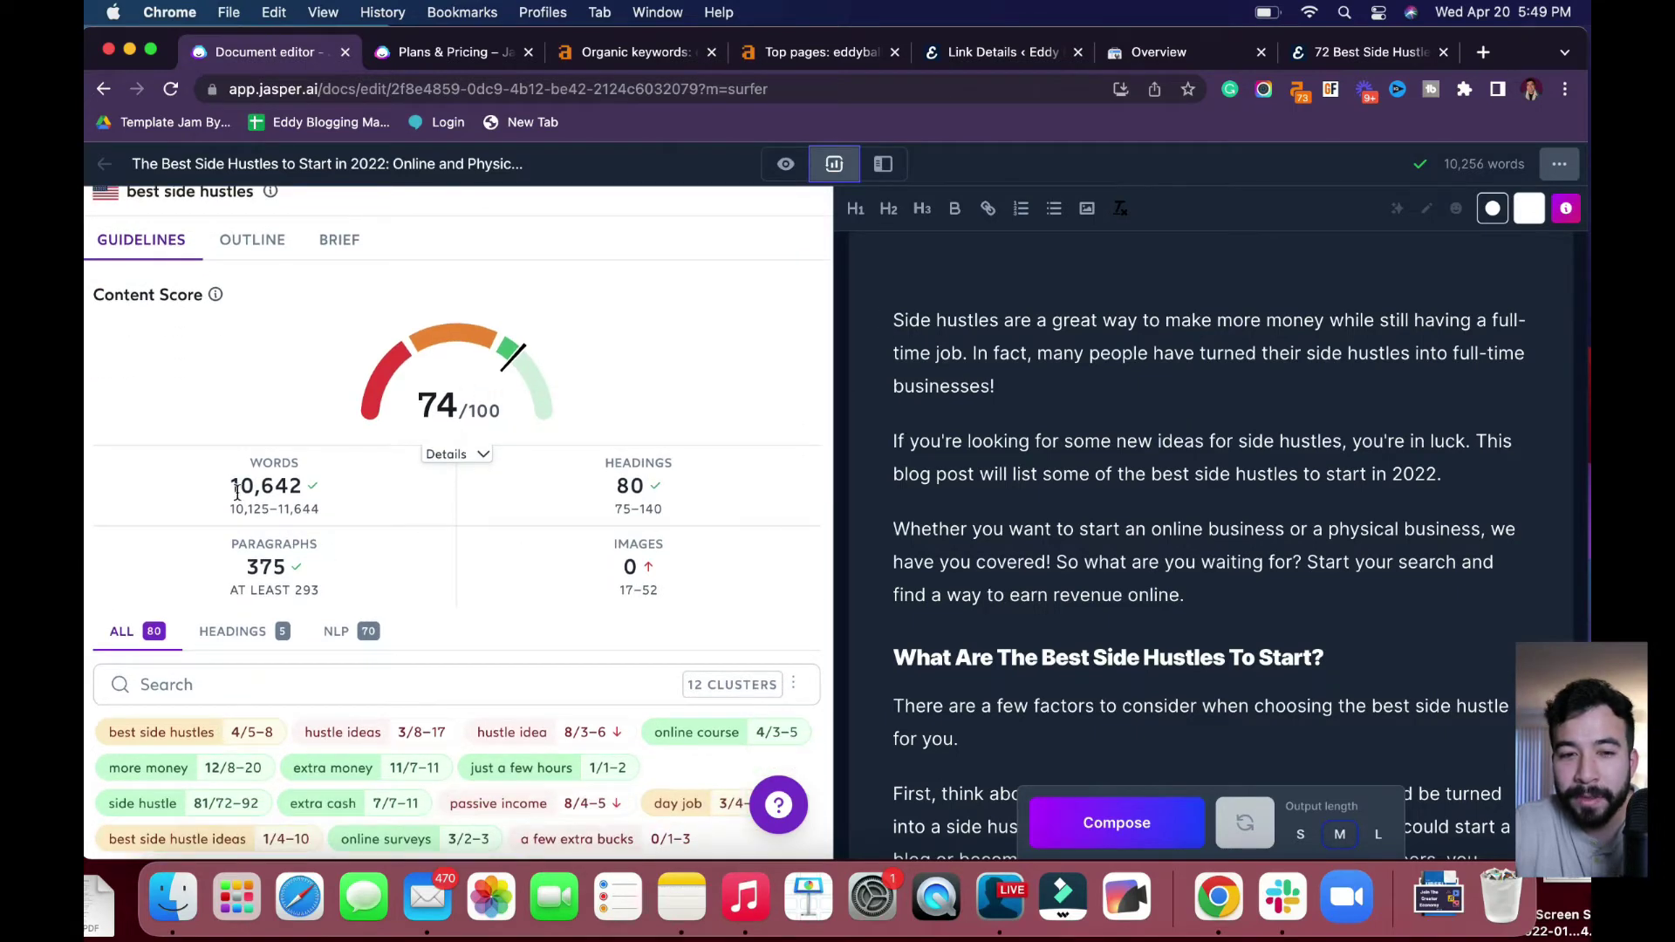
{"action": "left_click_drag", "start_coordinate": [232, 488], "coordinate": [373, 509]}
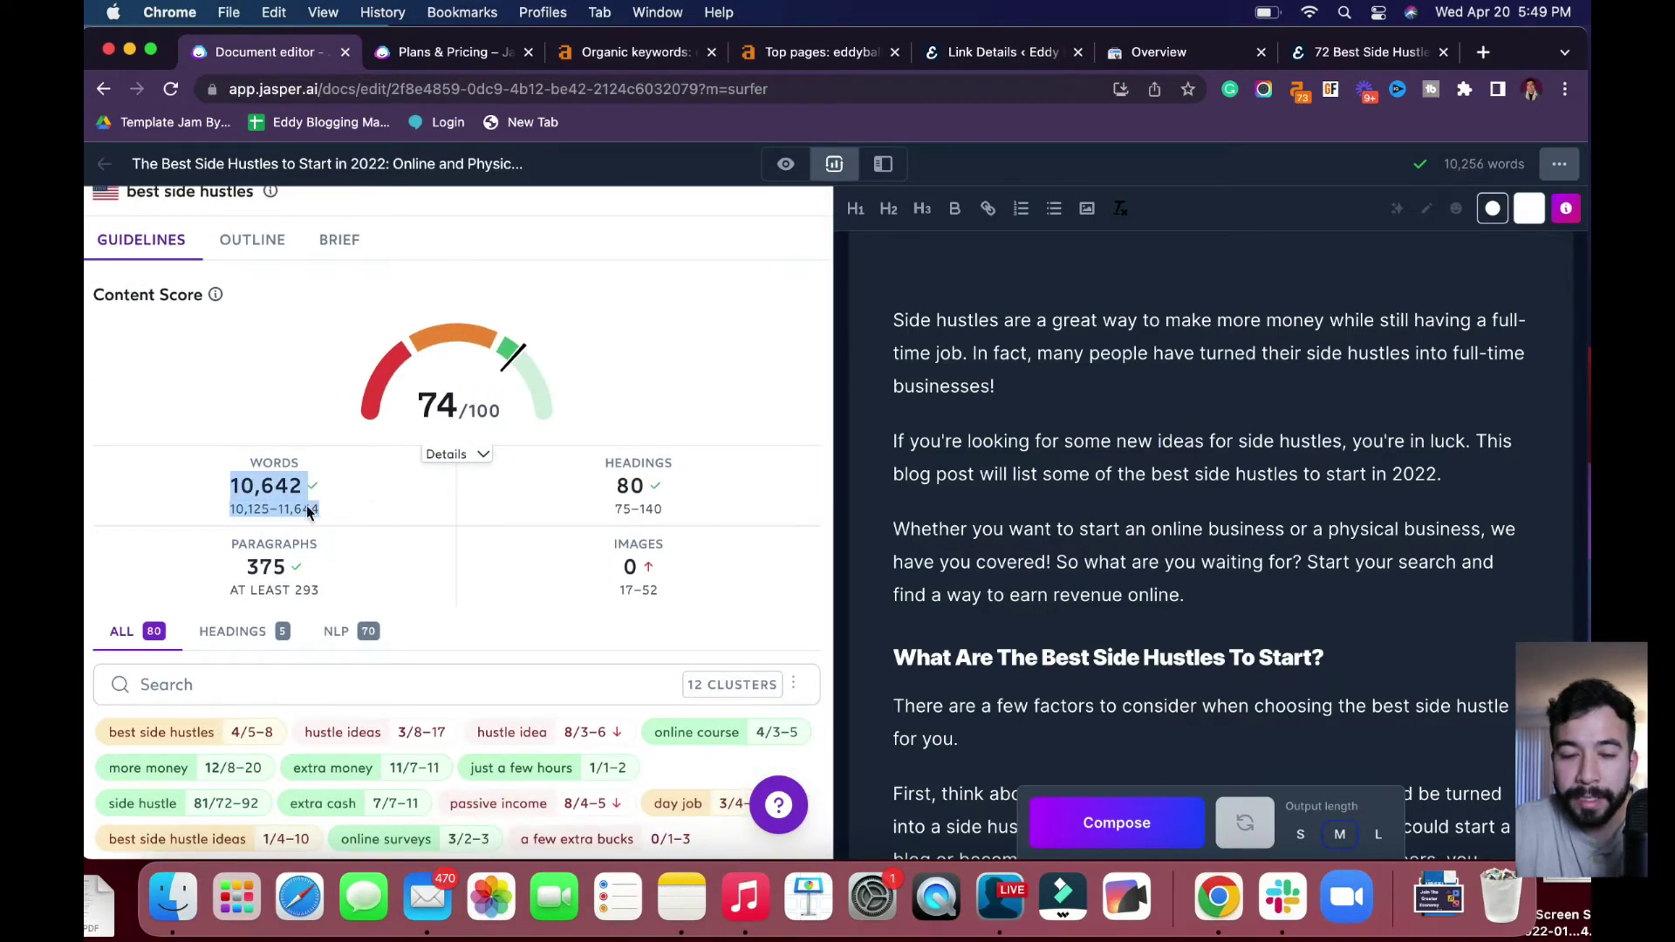
{"action": "scroll", "coordinate": [451, 490], "scroll_direction": "up", "scroll_amount": 1}
{"action": "scroll", "coordinate": [451, 490], "scroll_direction": "down", "scroll_amount": 1}
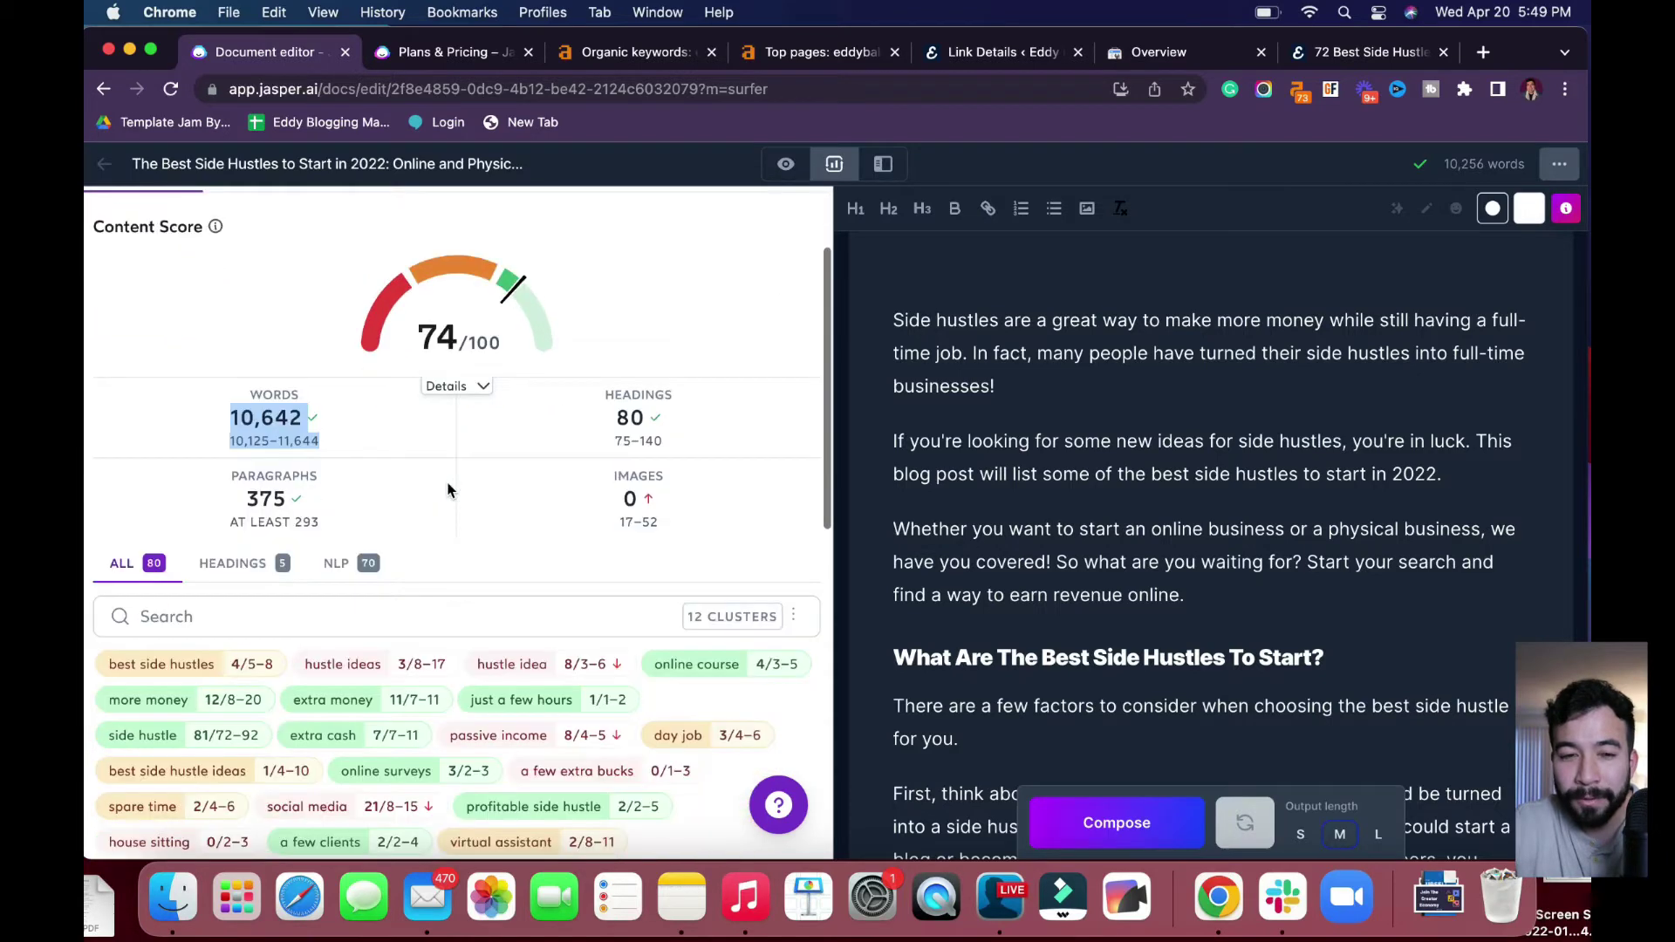
{"action": "scroll", "coordinate": [451, 489], "scroll_direction": "down", "scroll_amount": 5}
{"action": "scroll", "coordinate": [451, 490], "scroll_direction": "down", "scroll_amount": 2}
{"action": "scroll", "coordinate": [448, 489], "scroll_direction": "down", "scroll_amount": 4}
{"action": "scroll", "coordinate": [449, 490], "scroll_direction": "down", "scroll_amount": 1}
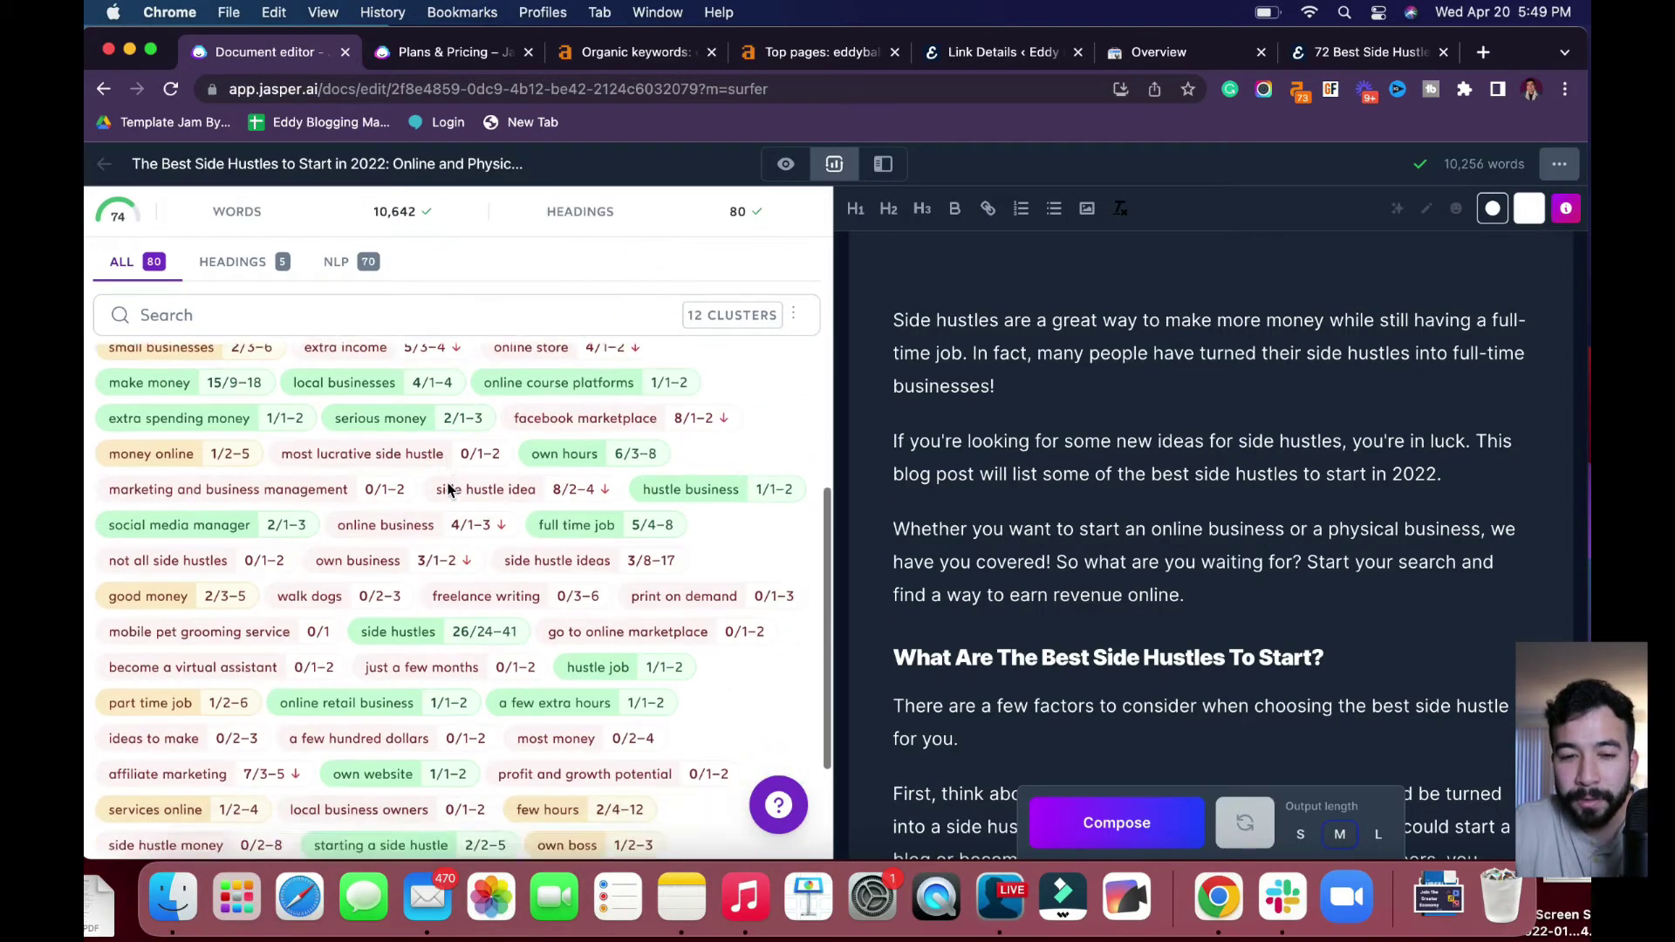
{"action": "scroll", "coordinate": [447, 490], "scroll_direction": "down", "scroll_amount": 2}
{"action": "scroll", "coordinate": [367, 567], "scroll_direction": "up", "scroll_amount": 2}
{"action": "scroll", "coordinate": [366, 569], "scroll_direction": "up", "scroll_amount": 2}
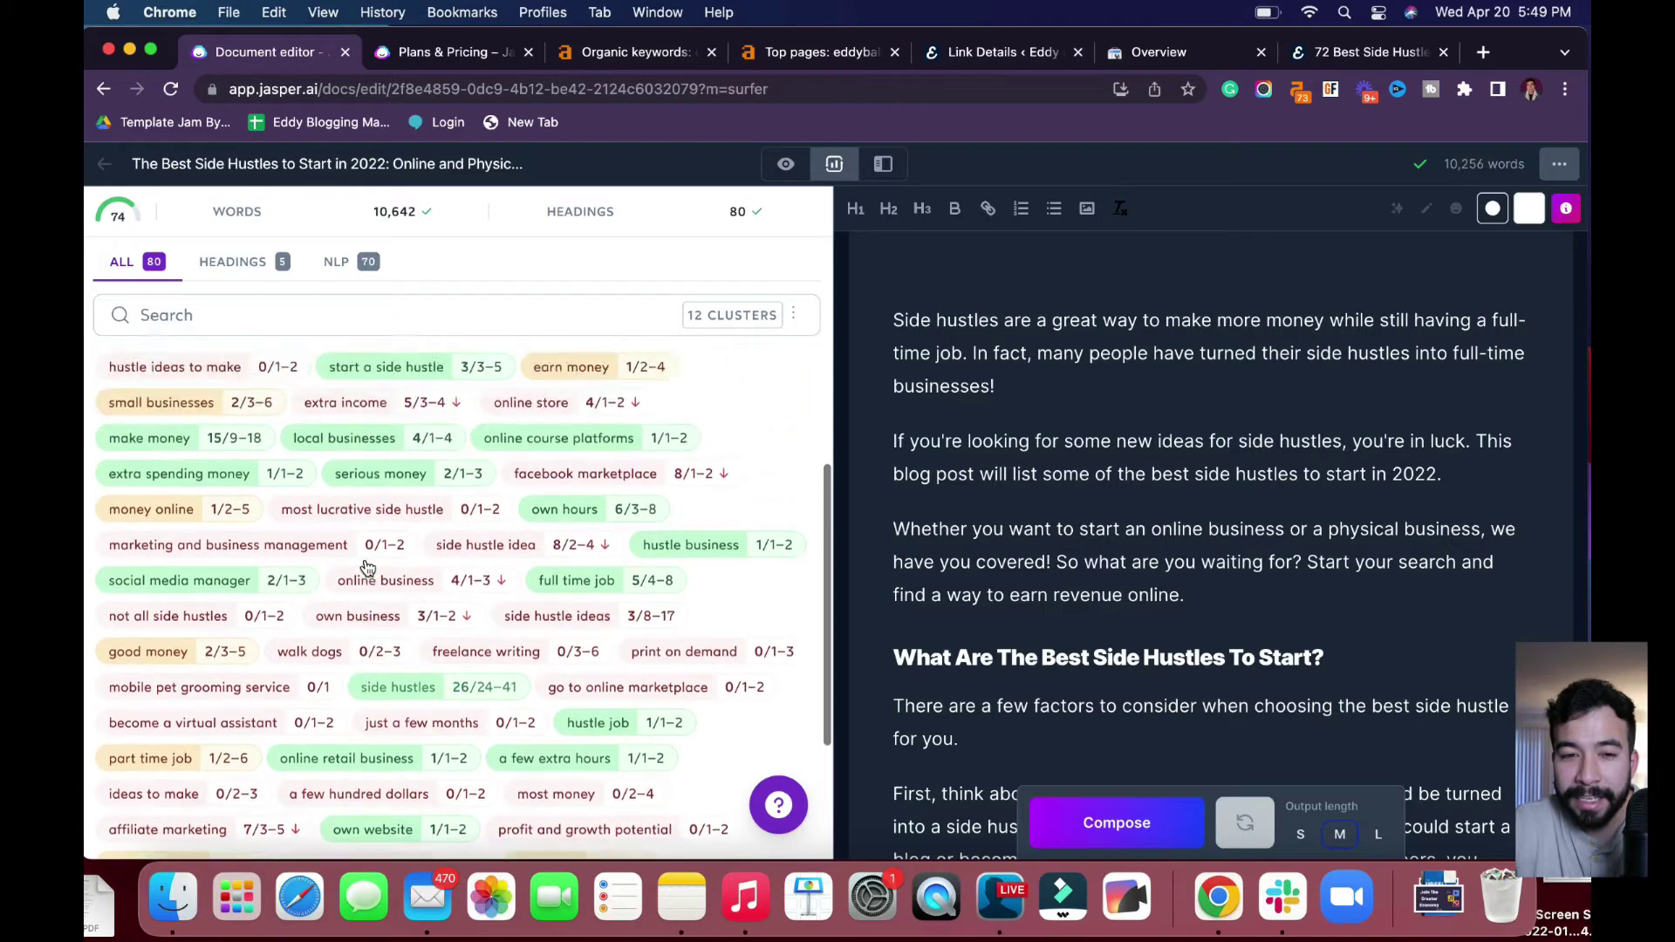
{"action": "scroll", "coordinate": [374, 571], "scroll_direction": "up", "scroll_amount": 1}
{"action": "scroll", "coordinate": [401, 562], "scroll_direction": "up", "scroll_amount": 1}
{"action": "scroll", "coordinate": [402, 565], "scroll_direction": "up", "scroll_amount": 3}
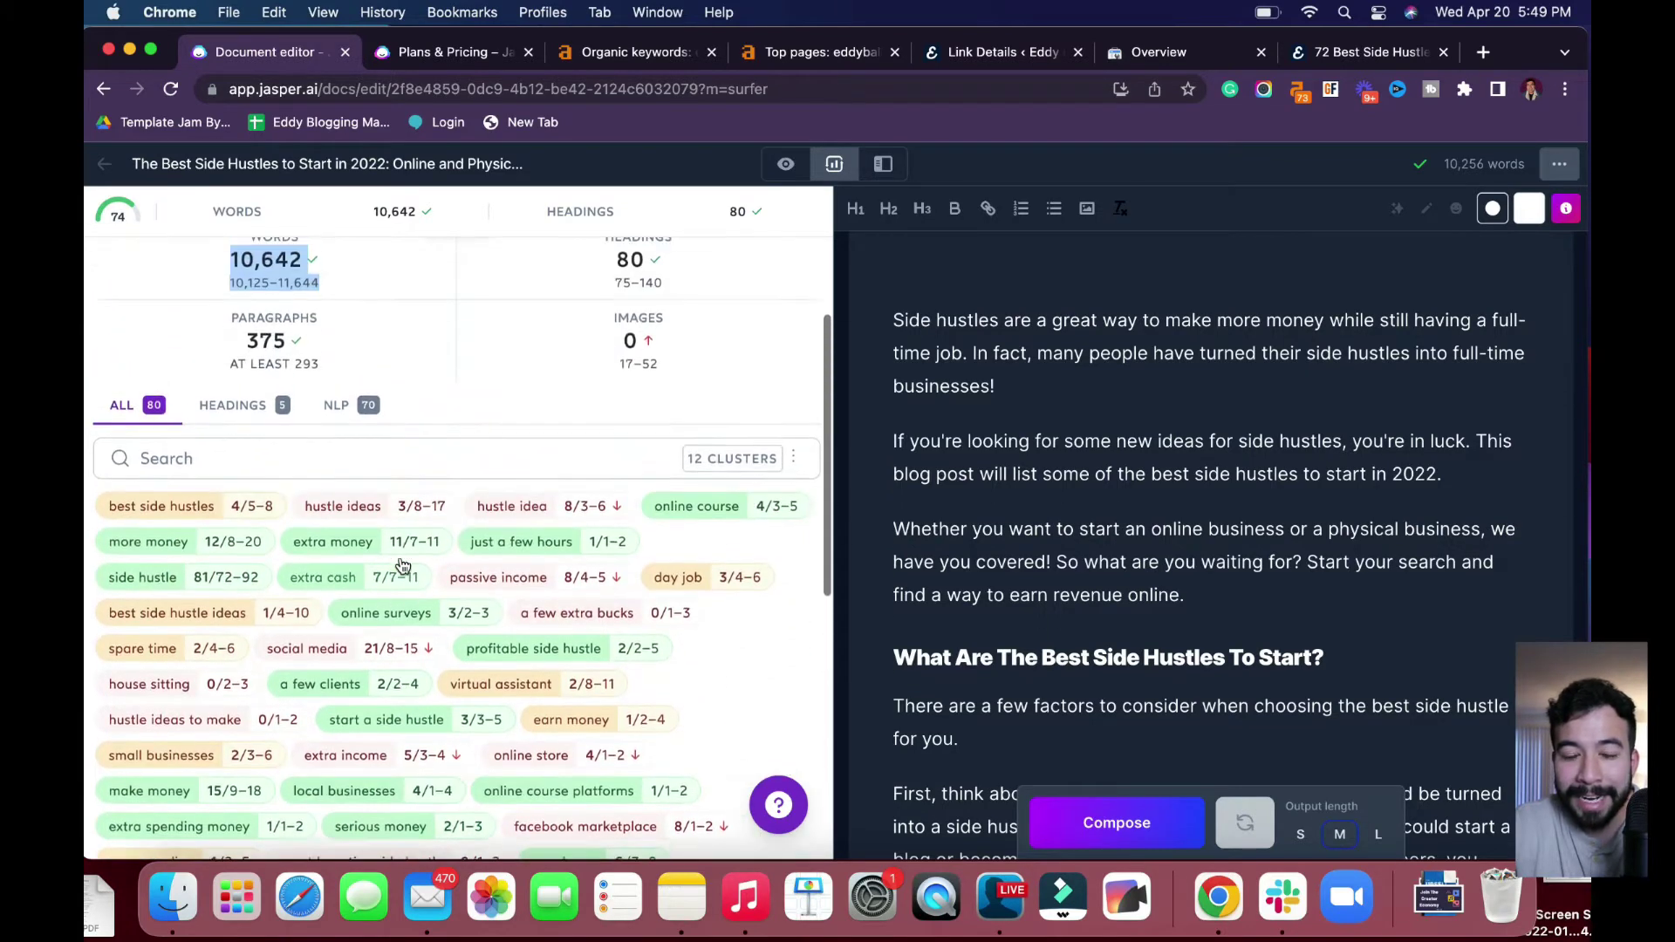
{"action": "scroll", "coordinate": [401, 565], "scroll_direction": "up", "scroll_amount": 1}
{"action": "scroll", "coordinate": [401, 566], "scroll_direction": "up", "scroll_amount": 1}
{"action": "scroll", "coordinate": [402, 566], "scroll_direction": "up", "scroll_amount": 1}
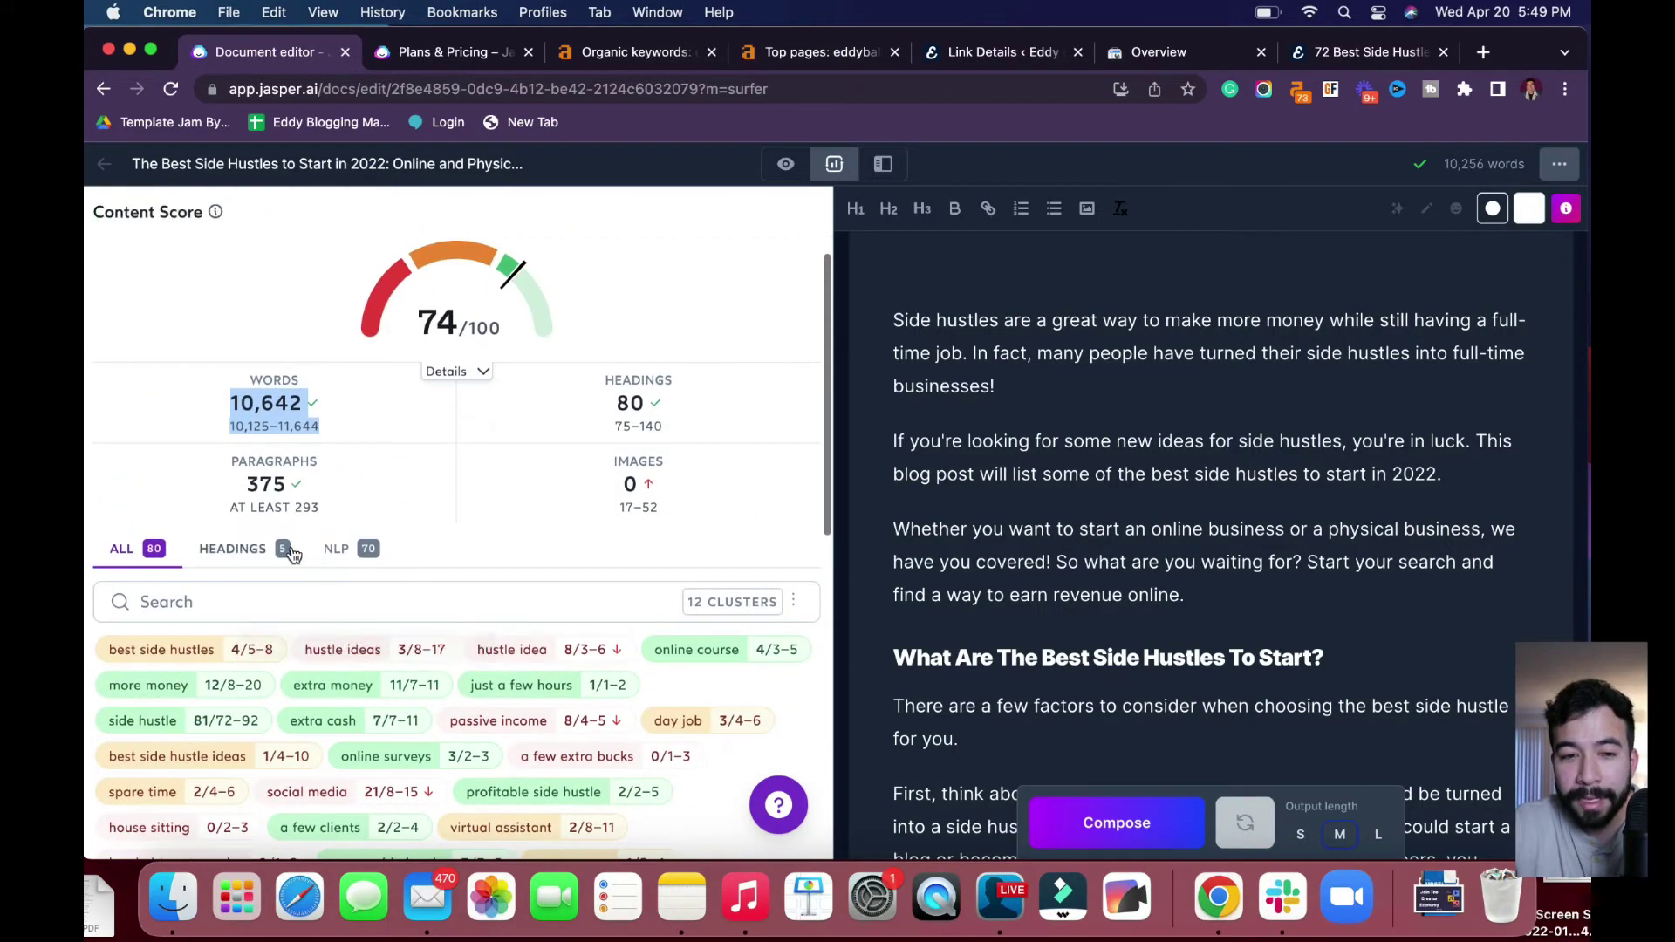
{"action": "left_click", "coordinate": [262, 549]}
{"action": "scroll", "coordinate": [261, 550], "scroll_direction": "up", "scroll_amount": 2}
Expand the outline's suggested headings and titles, then show the brief with competitors.
{"action": "left_click", "coordinate": [265, 304]}
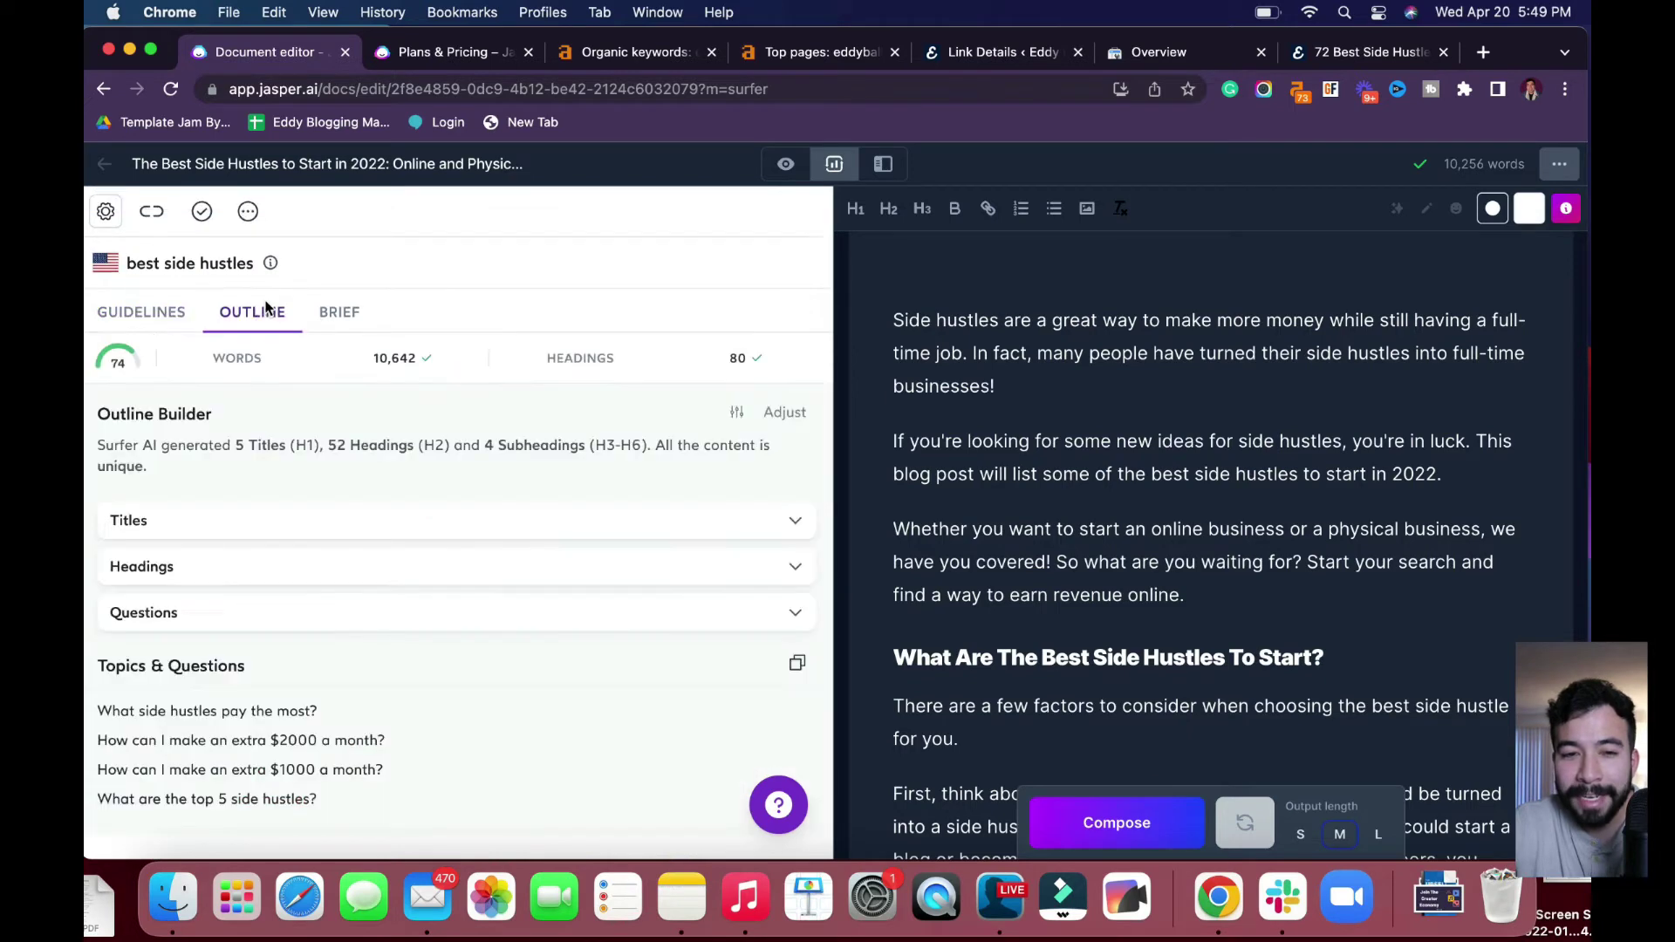
{"action": "left_click", "coordinate": [610, 567]}
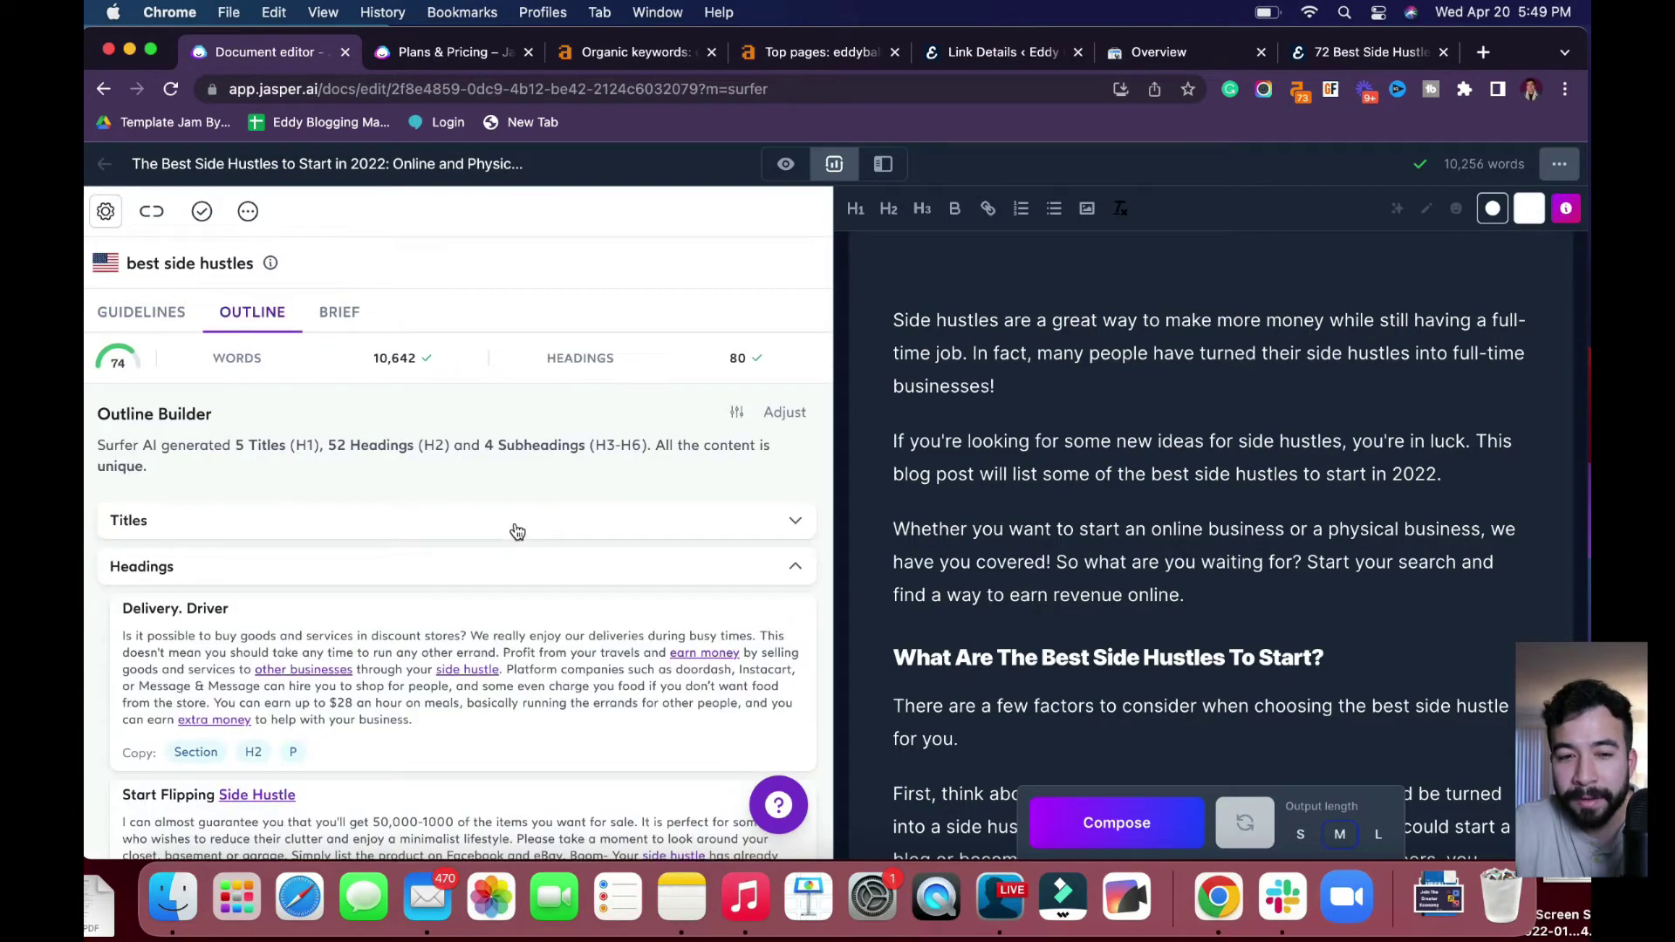
{"action": "scroll", "coordinate": [515, 532], "scroll_direction": "down", "scroll_amount": 2}
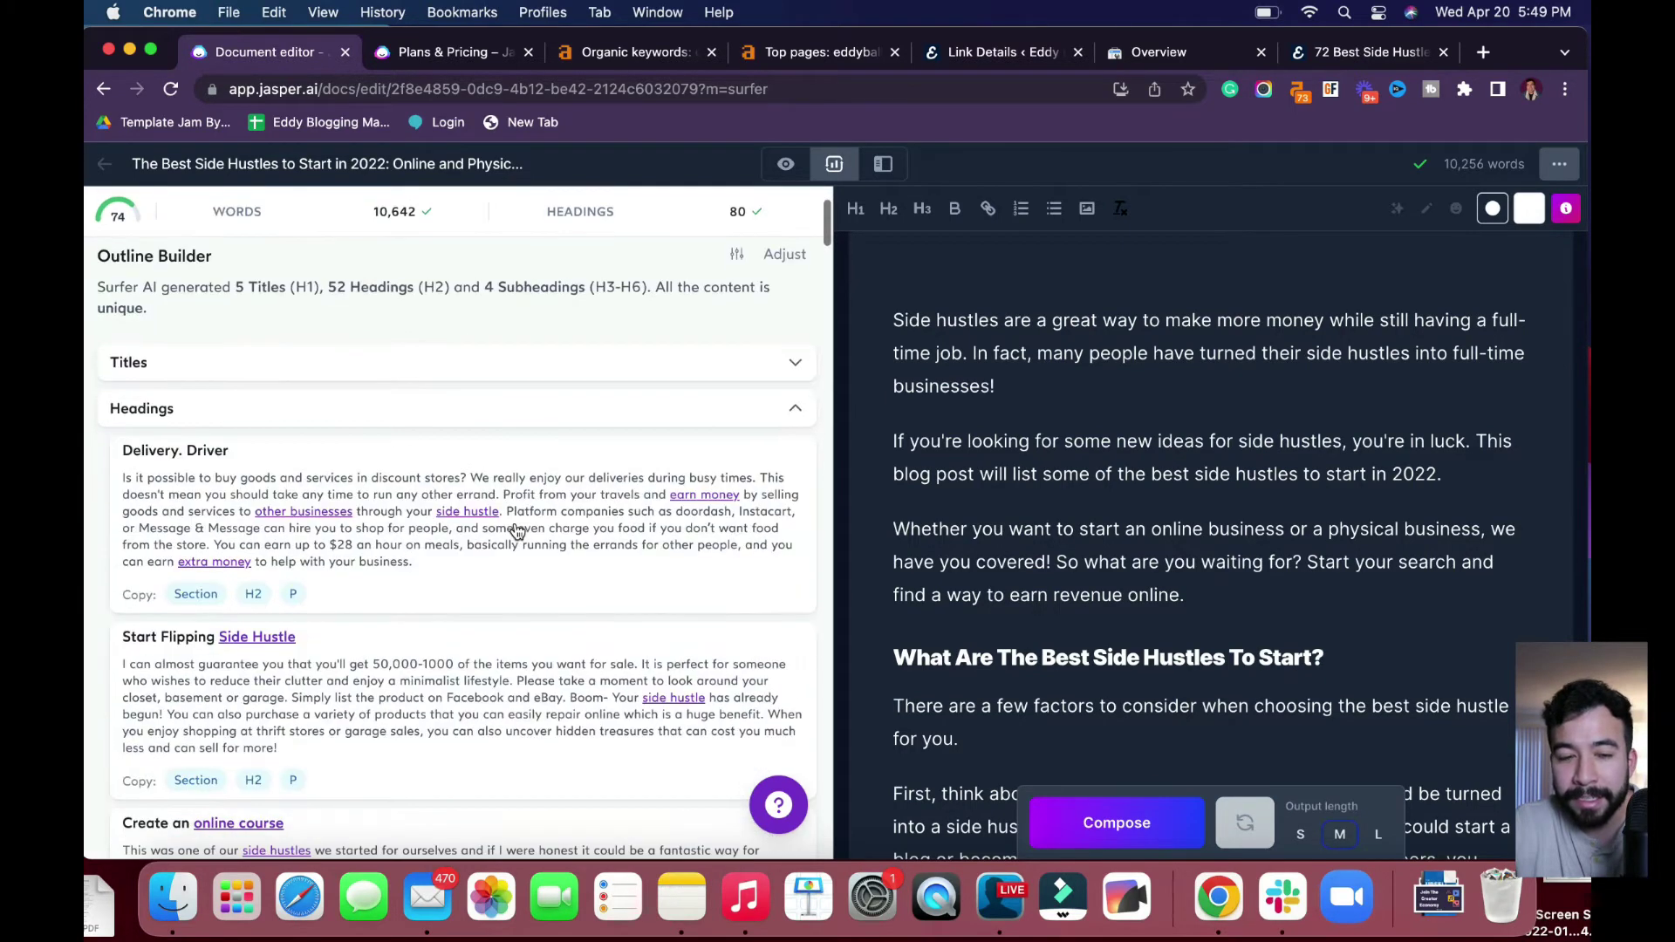
{"action": "left_click", "coordinate": [594, 375]}
{"action": "scroll", "coordinate": [505, 460], "scroll_direction": "down", "scroll_amount": 2}
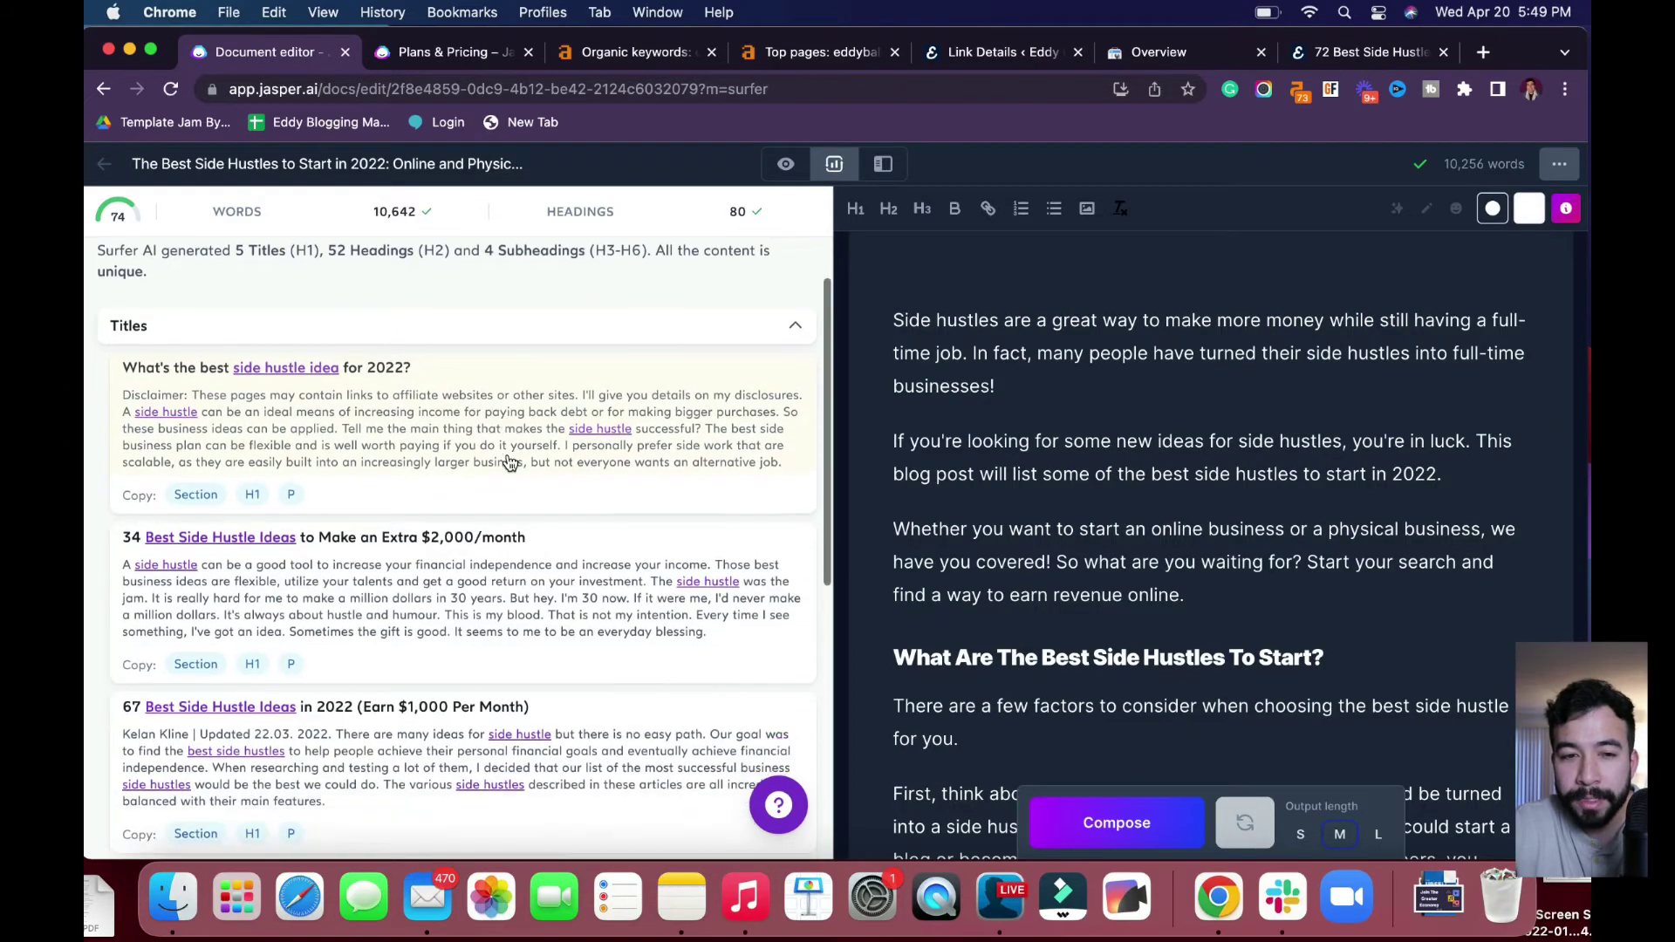
{"action": "scroll", "coordinate": [506, 460], "scroll_direction": "down", "scroll_amount": 5}
{"action": "scroll", "coordinate": [508, 492], "scroll_direction": "down", "scroll_amount": 2}
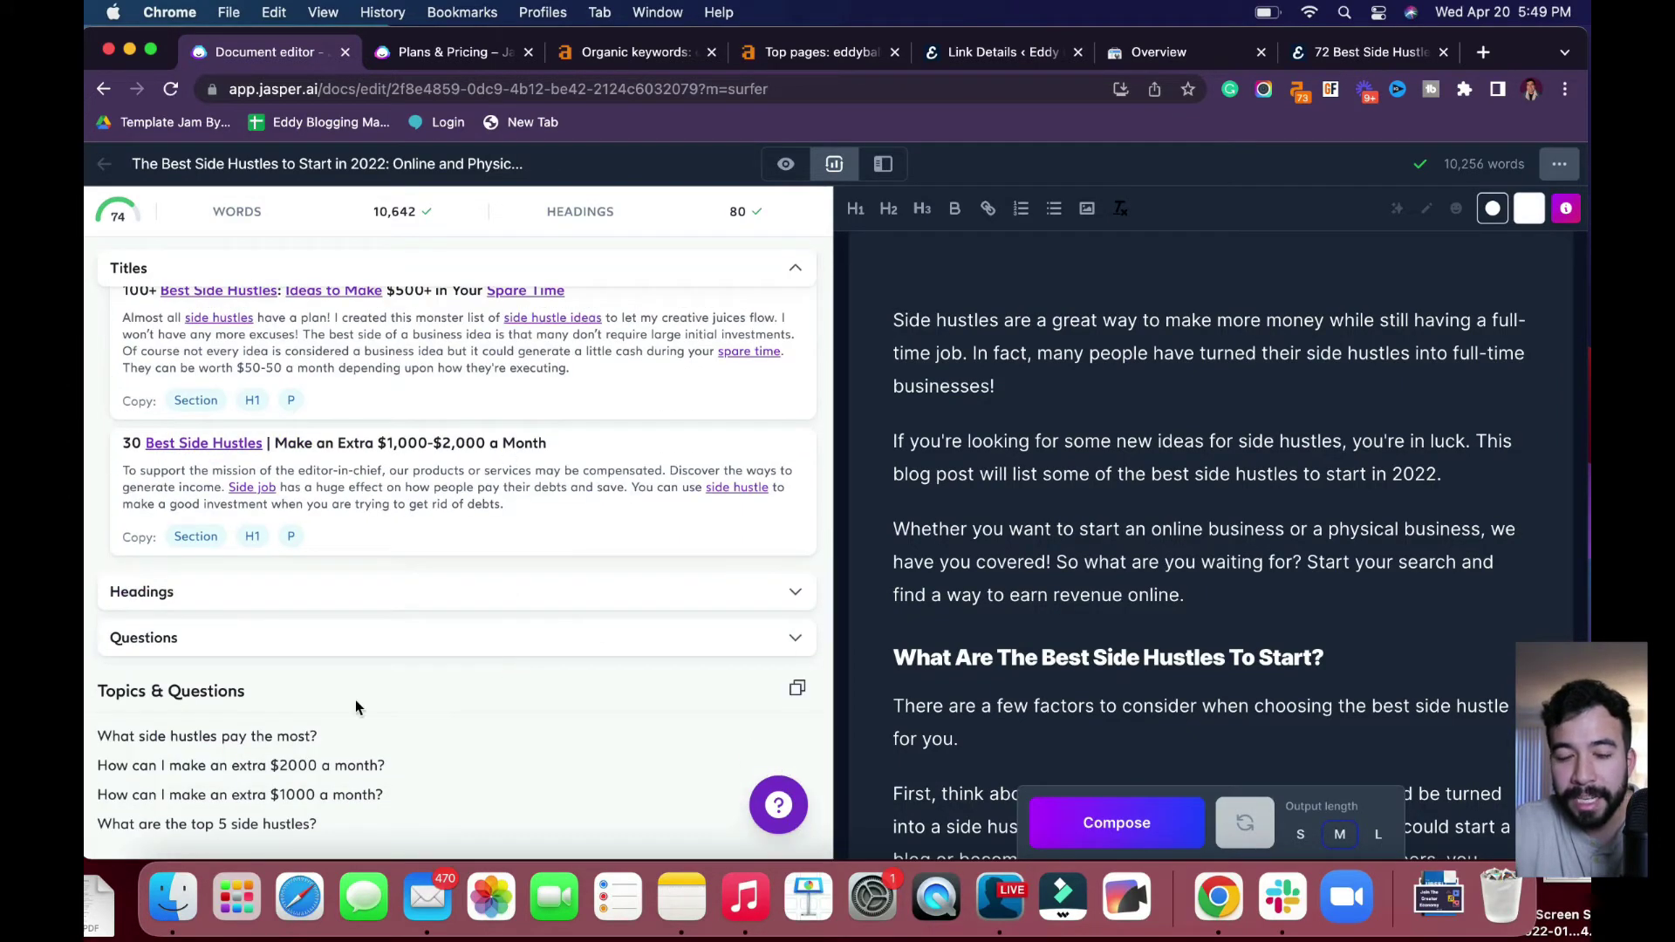
{"action": "scroll", "coordinate": [356, 708], "scroll_direction": "up", "scroll_amount": 2}
{"action": "scroll", "coordinate": [358, 693], "scroll_direction": "up", "scroll_amount": 4}
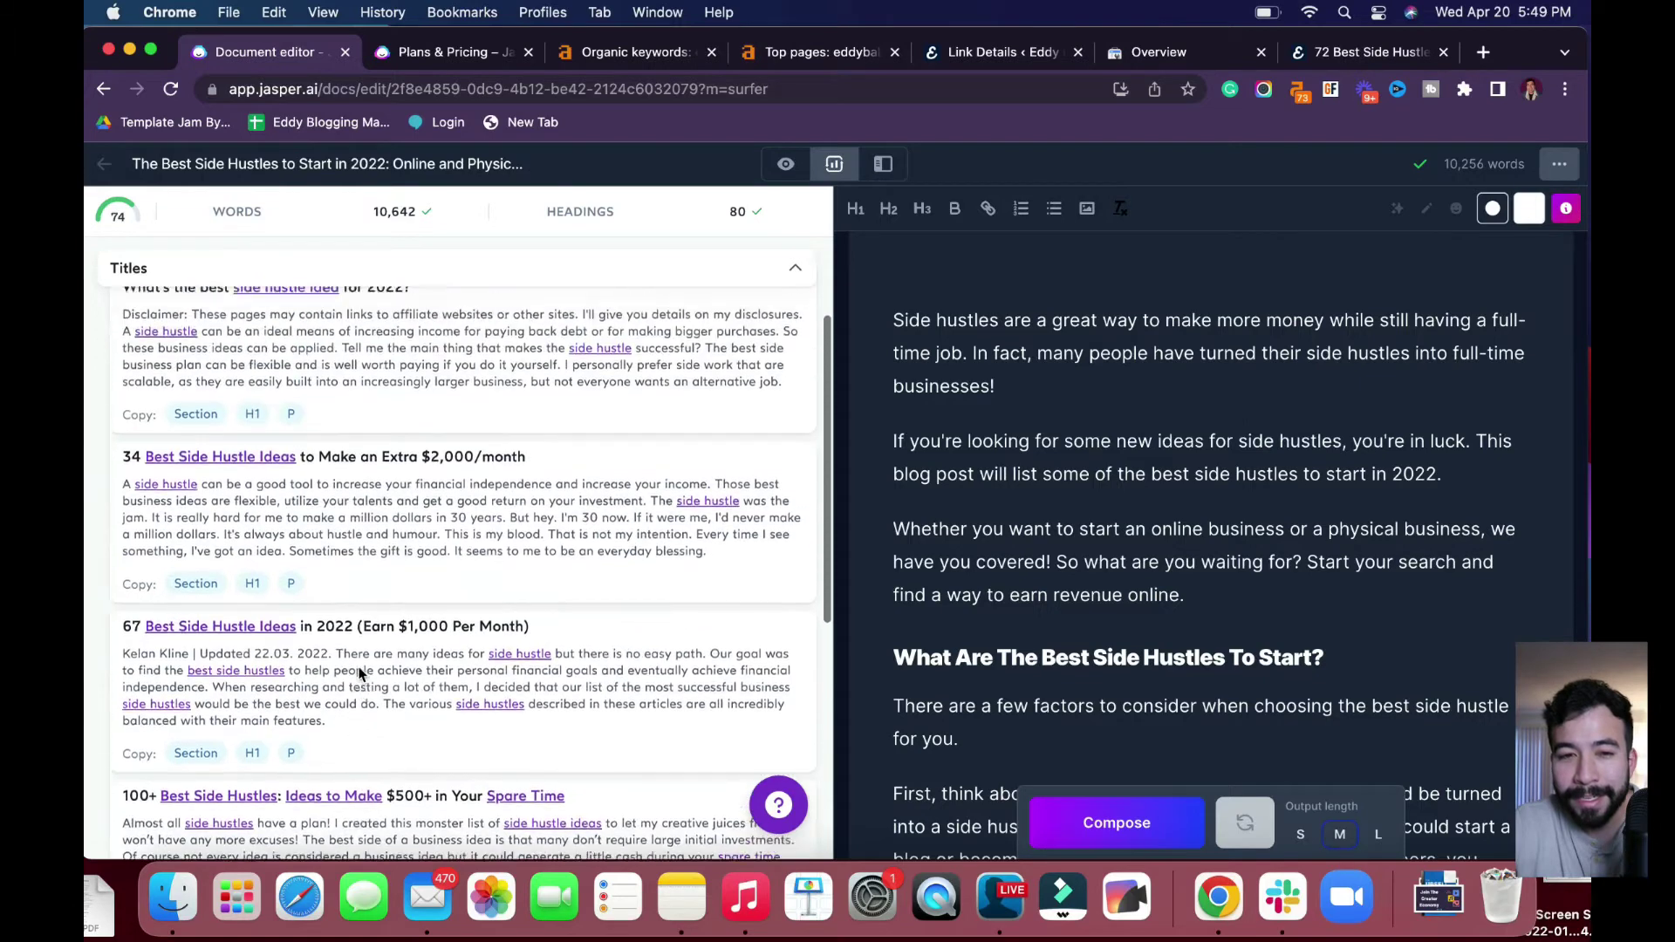
{"action": "scroll", "coordinate": [362, 675], "scroll_direction": "up", "scroll_amount": 4}
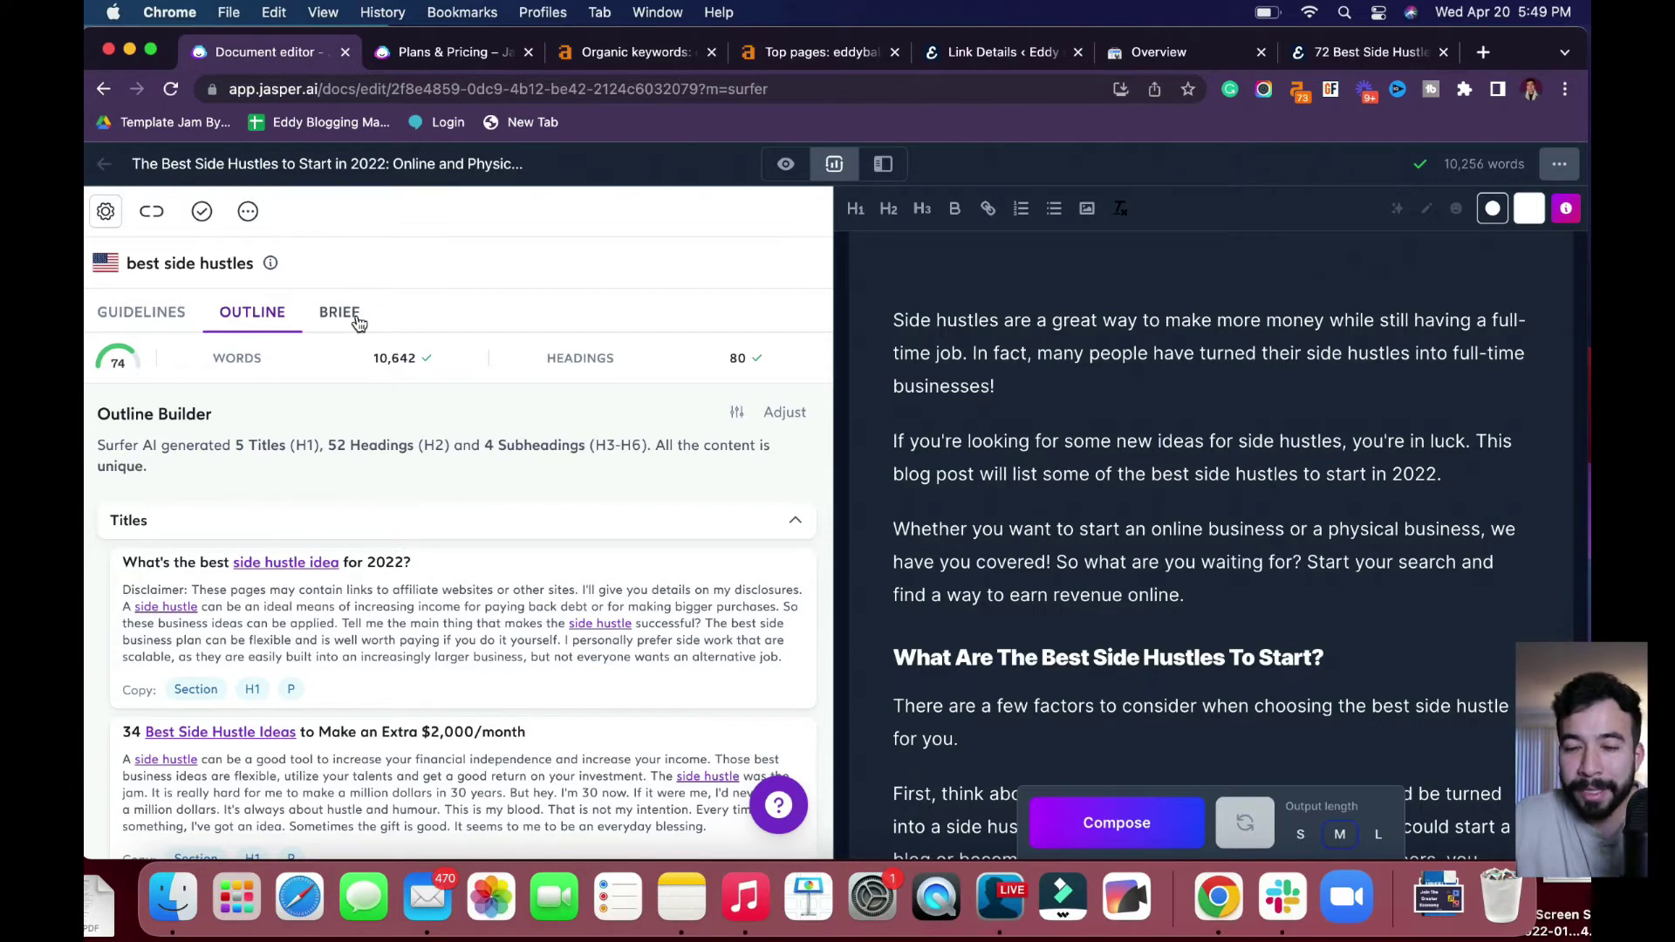
{"action": "left_click", "coordinate": [347, 314]}
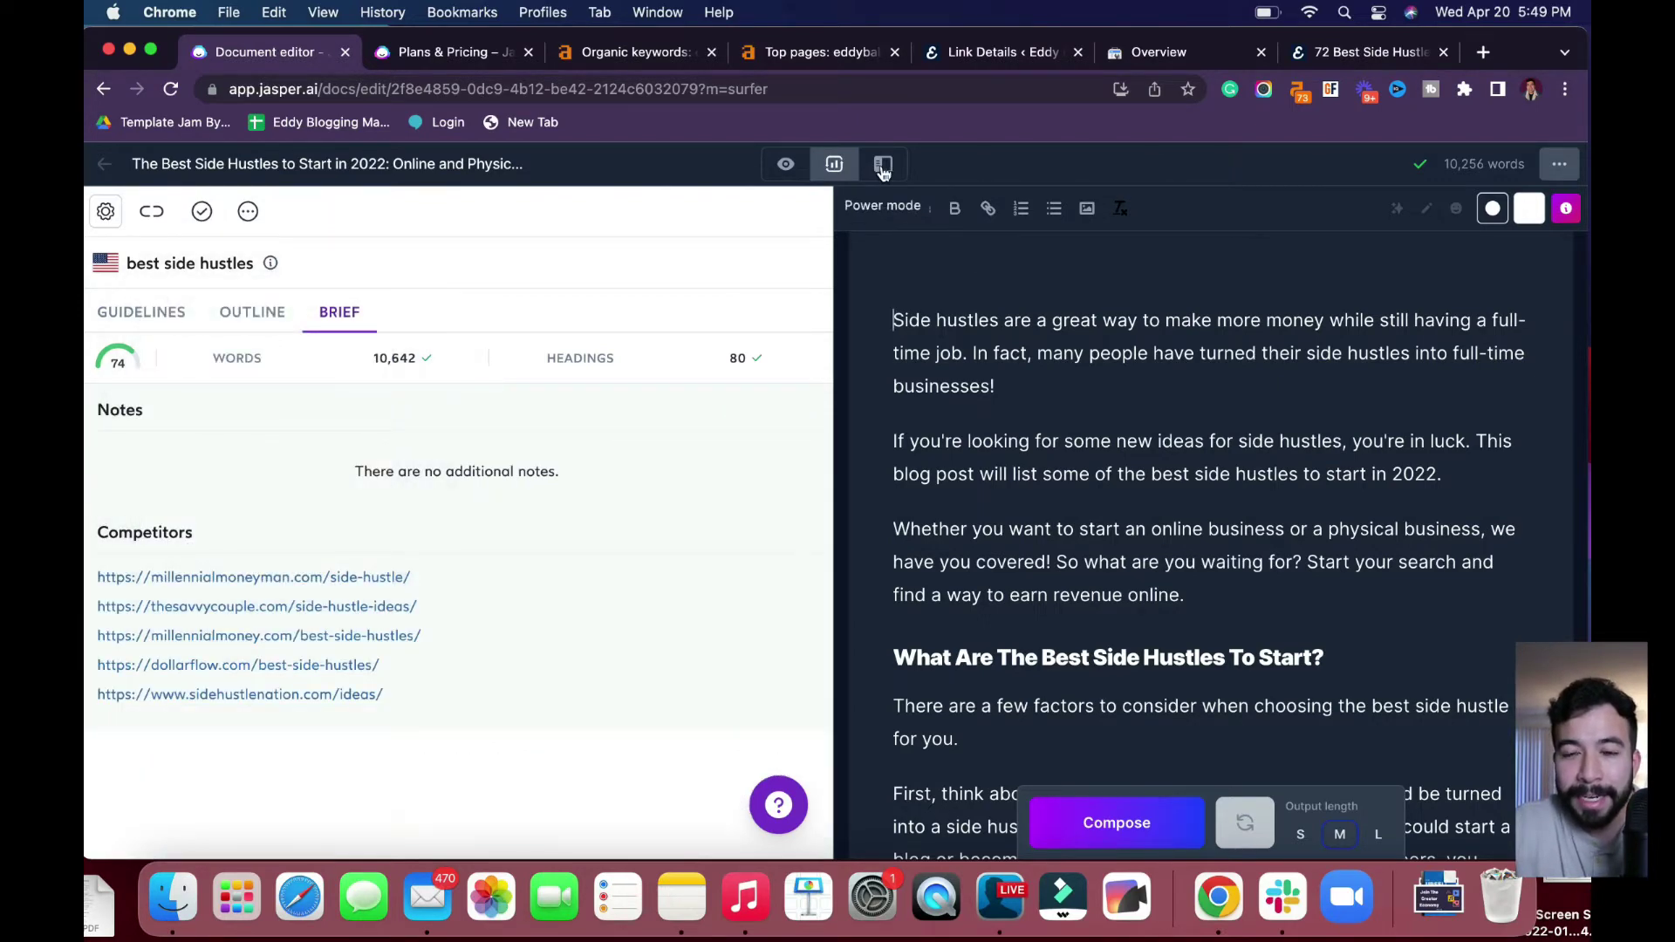
Close SEO focus view, switch to Power mode templates, then back to SEO keyword suggestions.
{"action": "left_click", "coordinate": [852, 179]}
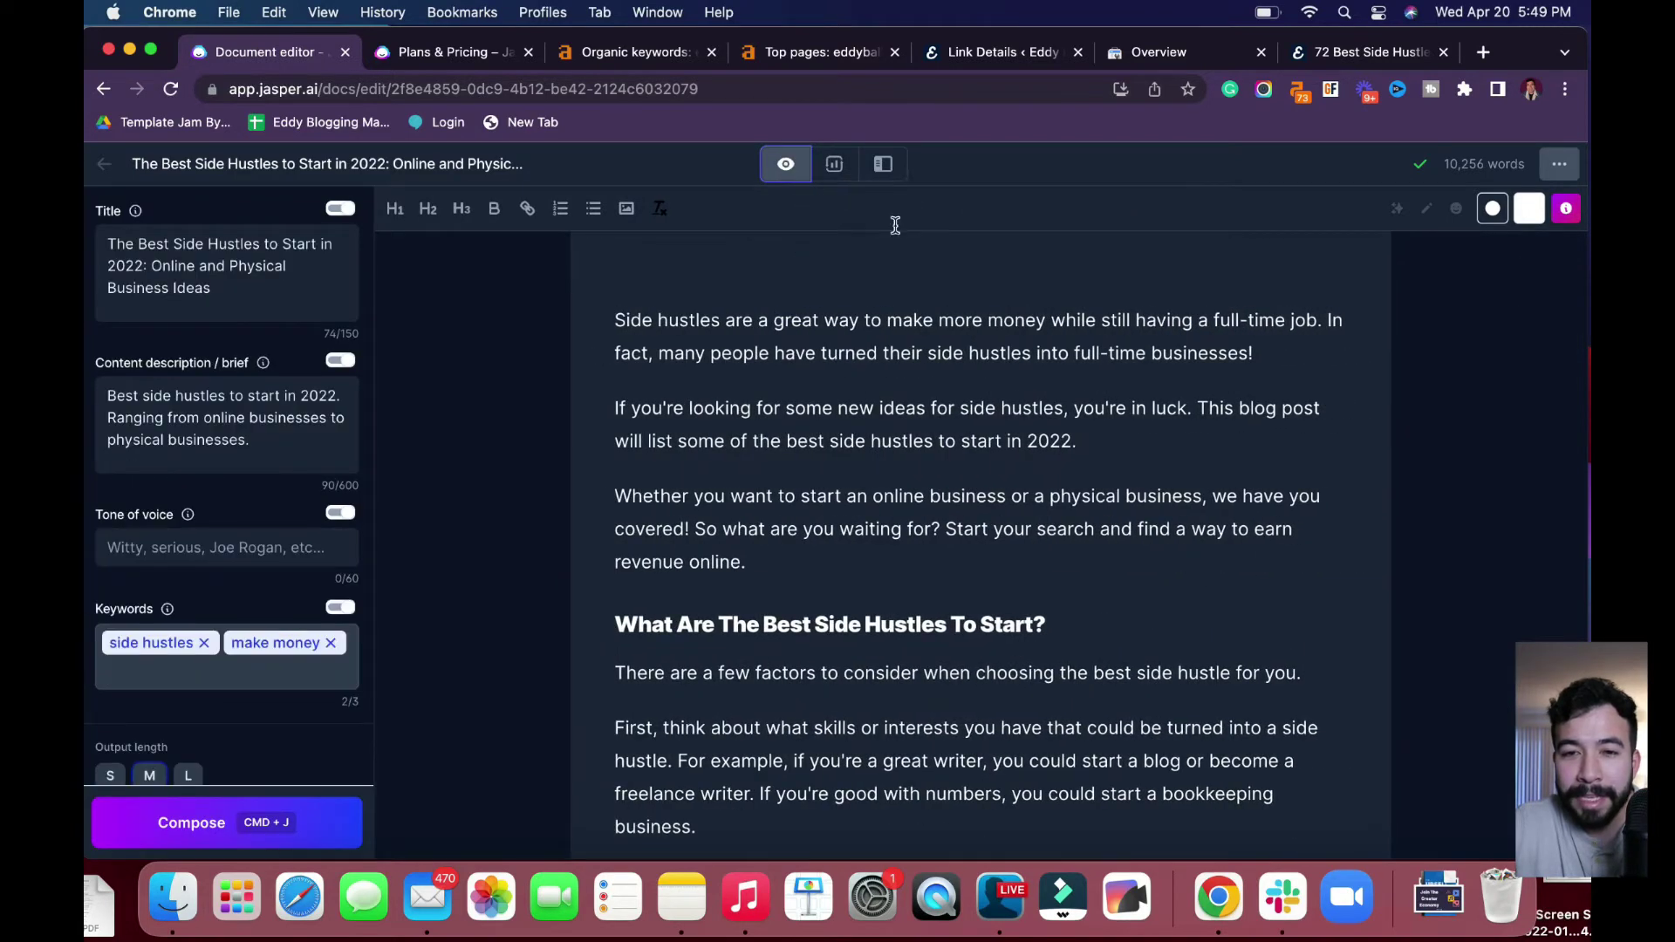
{"action": "left_click", "coordinate": [883, 167]}
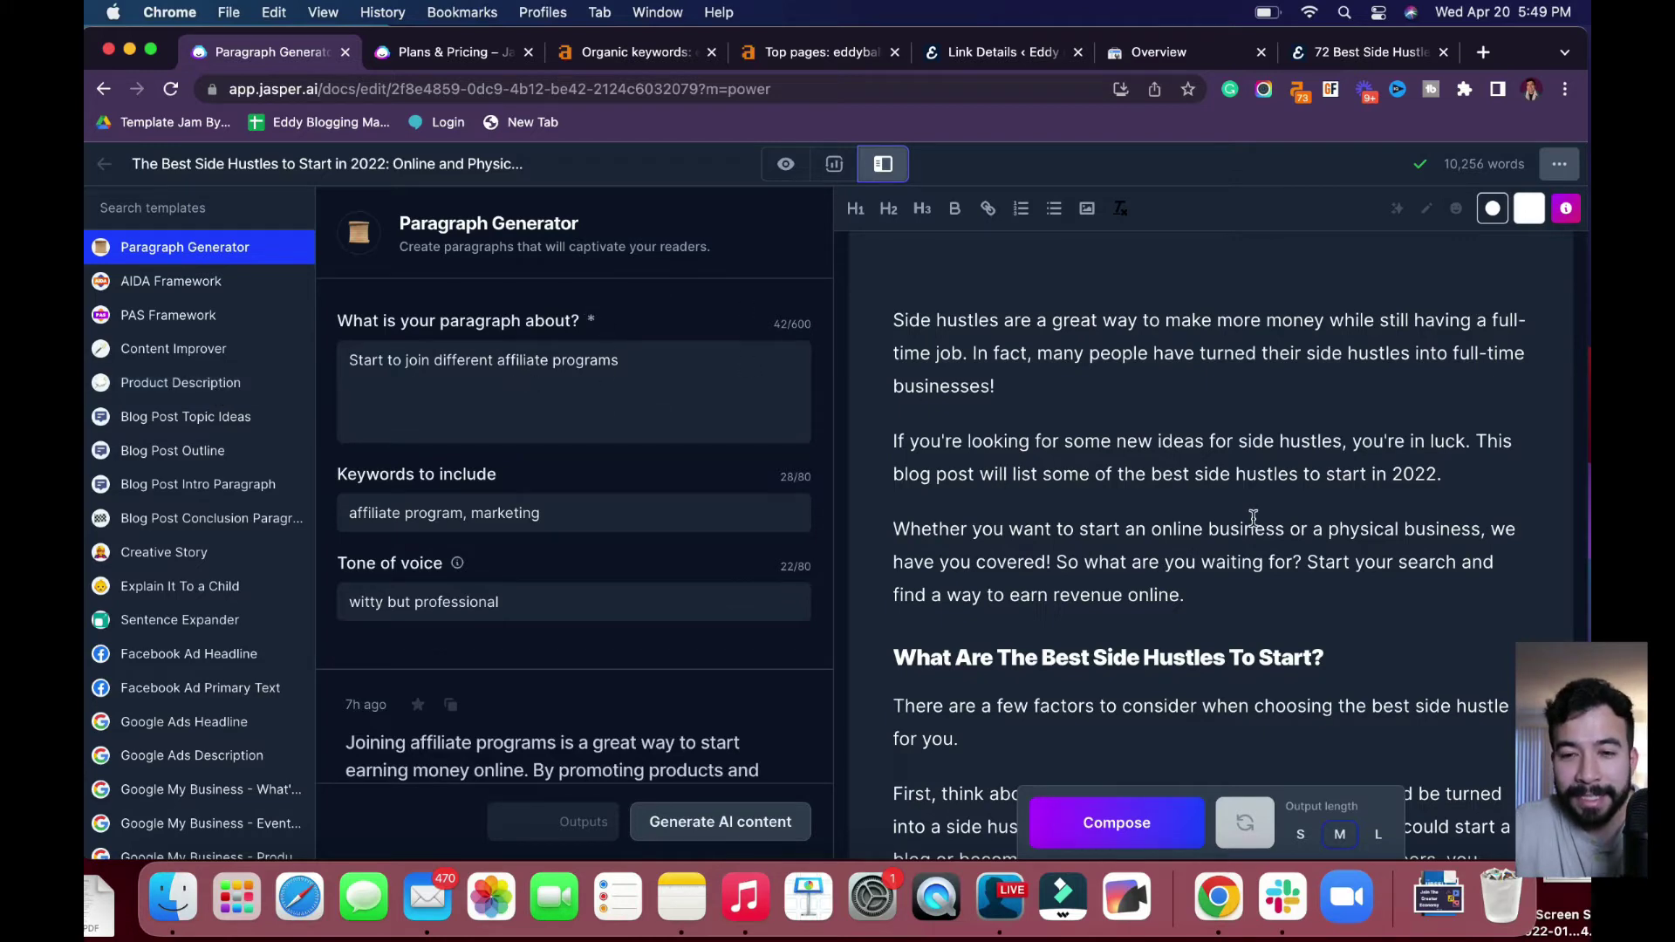
{"action": "scroll", "coordinate": [1254, 518], "scroll_direction": "down", "scroll_amount": 3}
{"action": "scroll", "coordinate": [1255, 518], "scroll_direction": "up", "scroll_amount": 2}
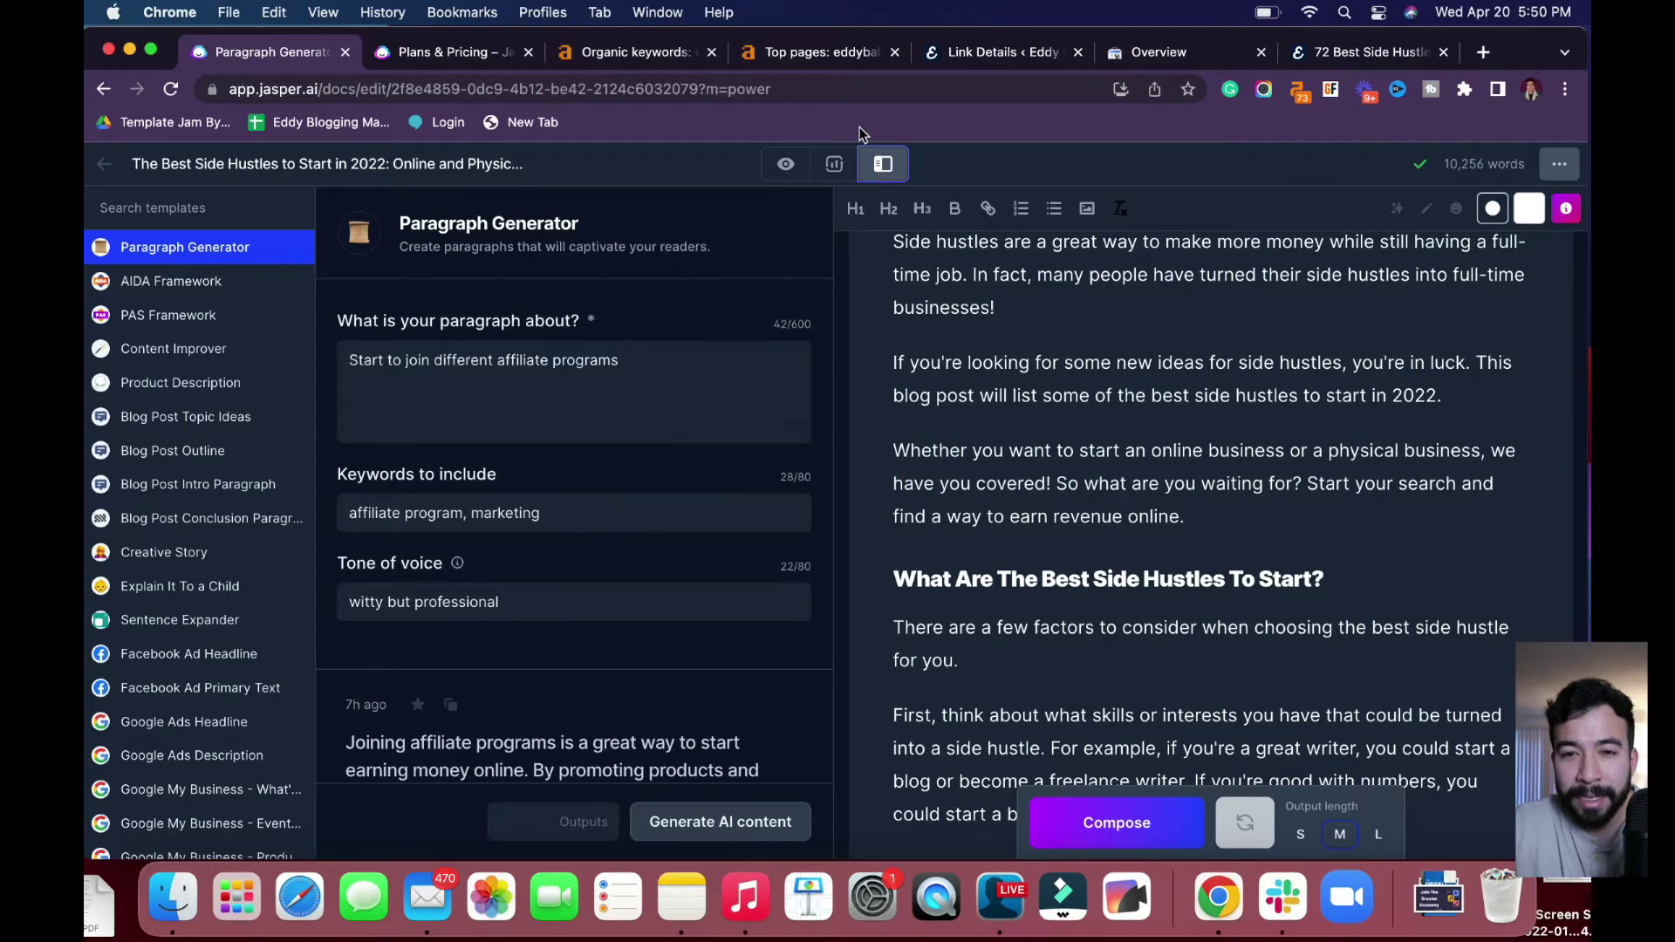
{"action": "left_click", "coordinate": [834, 166]}
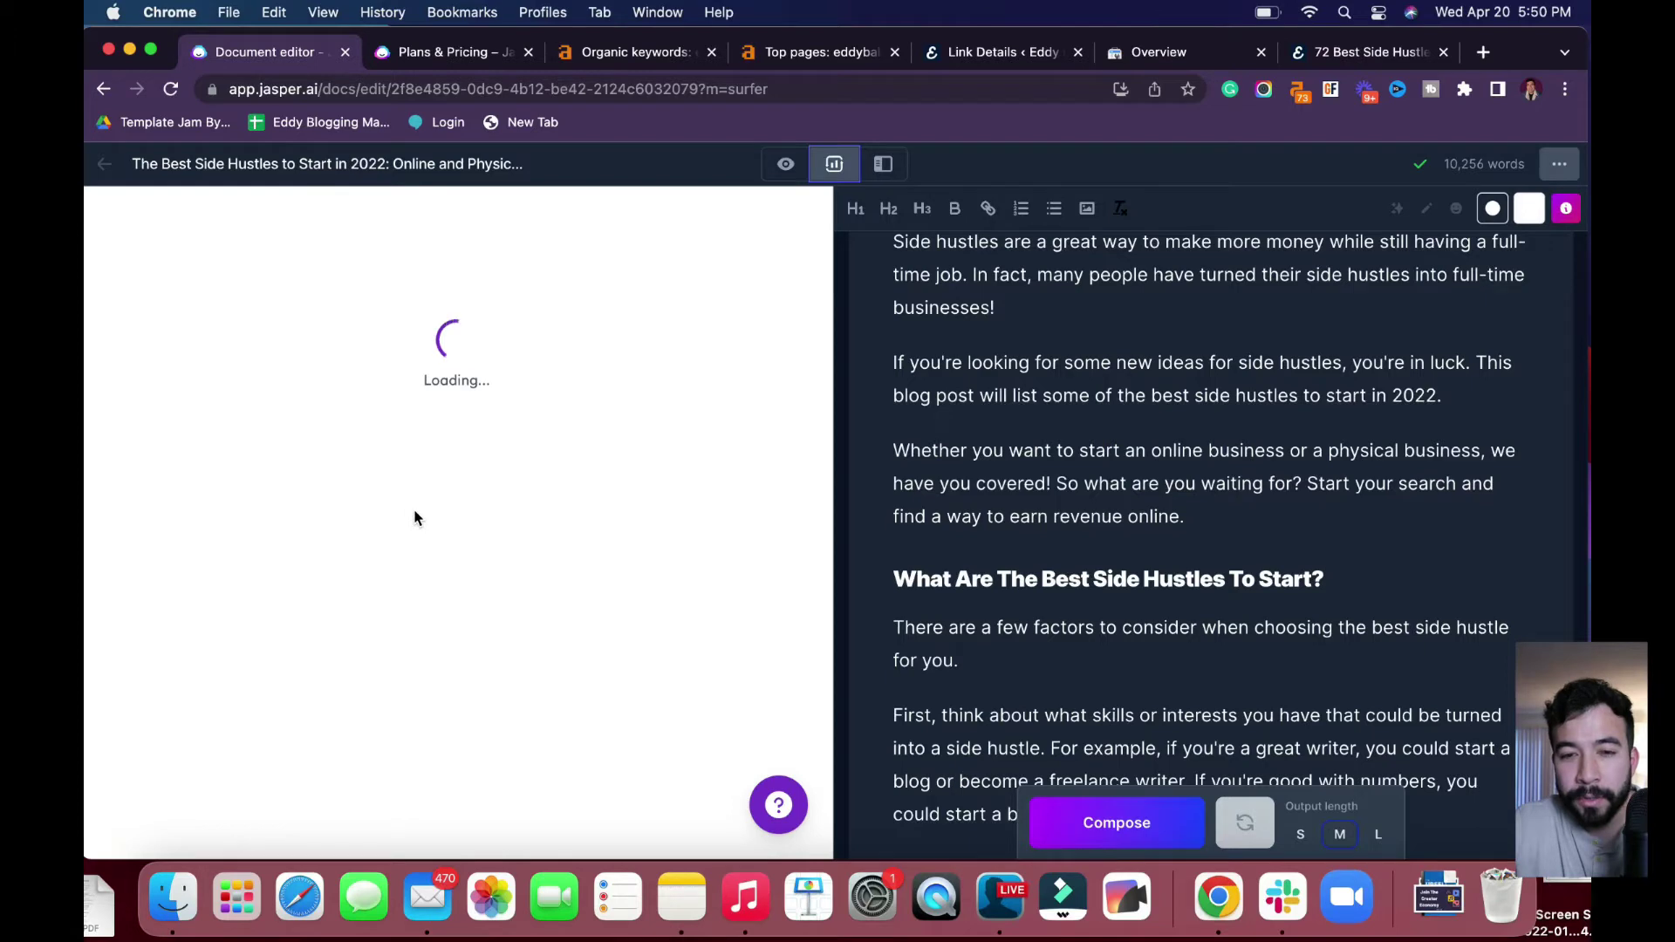
{"action": "scroll", "coordinate": [507, 551], "scroll_direction": "down", "scroll_amount": 5}
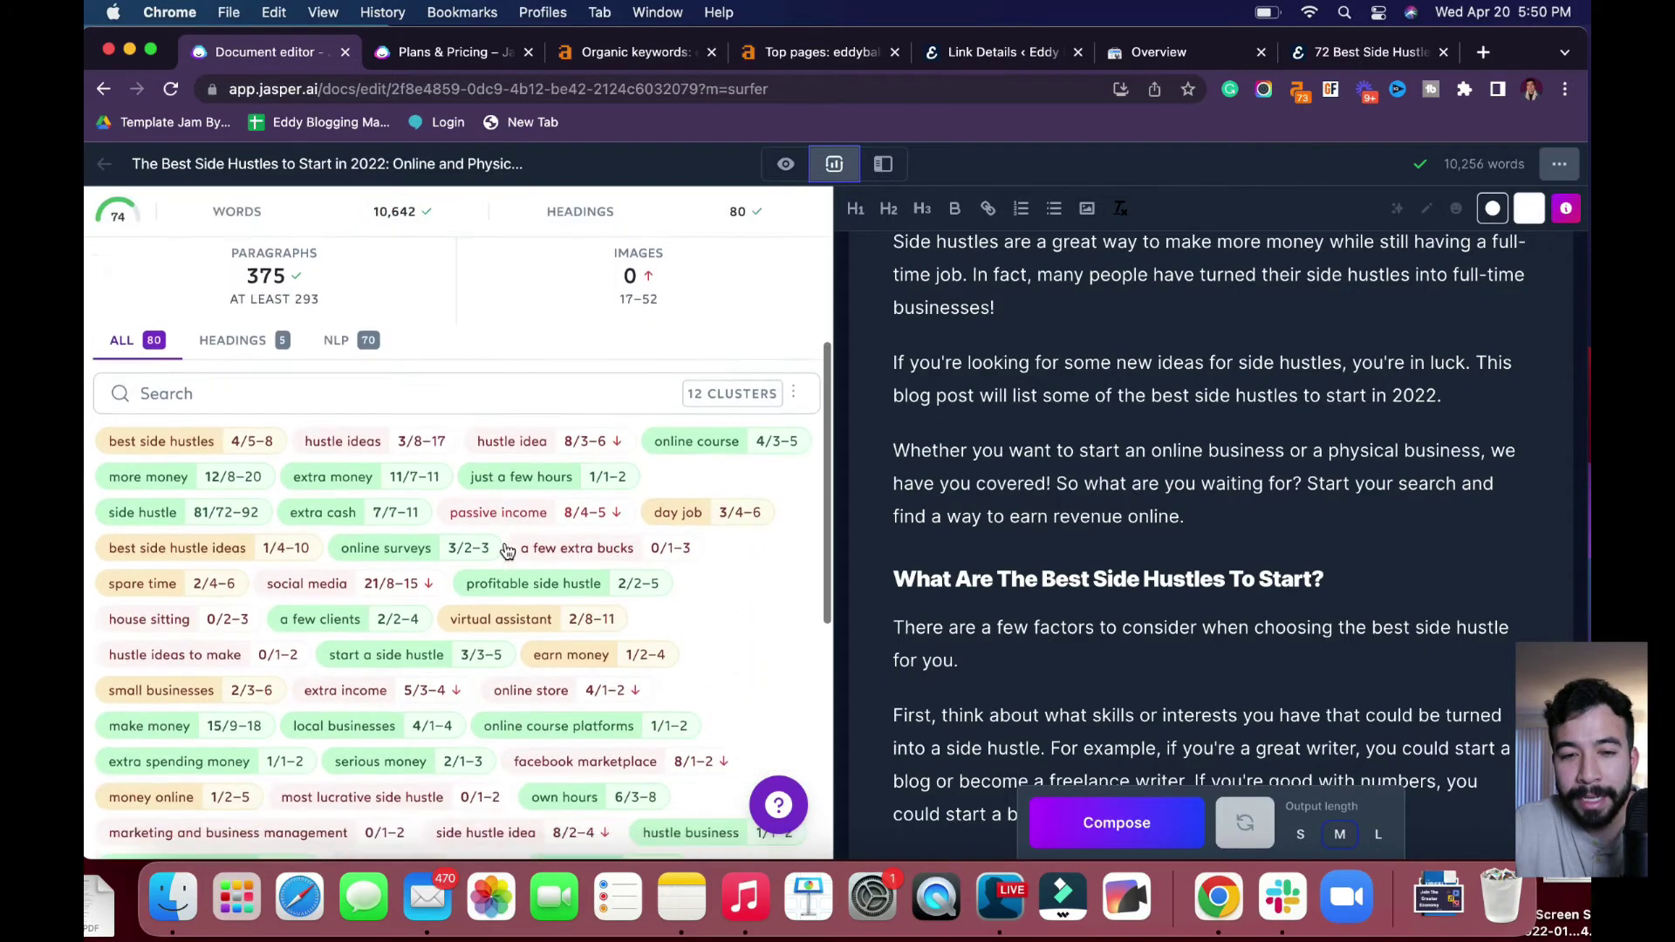
{"action": "scroll", "coordinate": [507, 550], "scroll_direction": "down", "scroll_amount": 2}
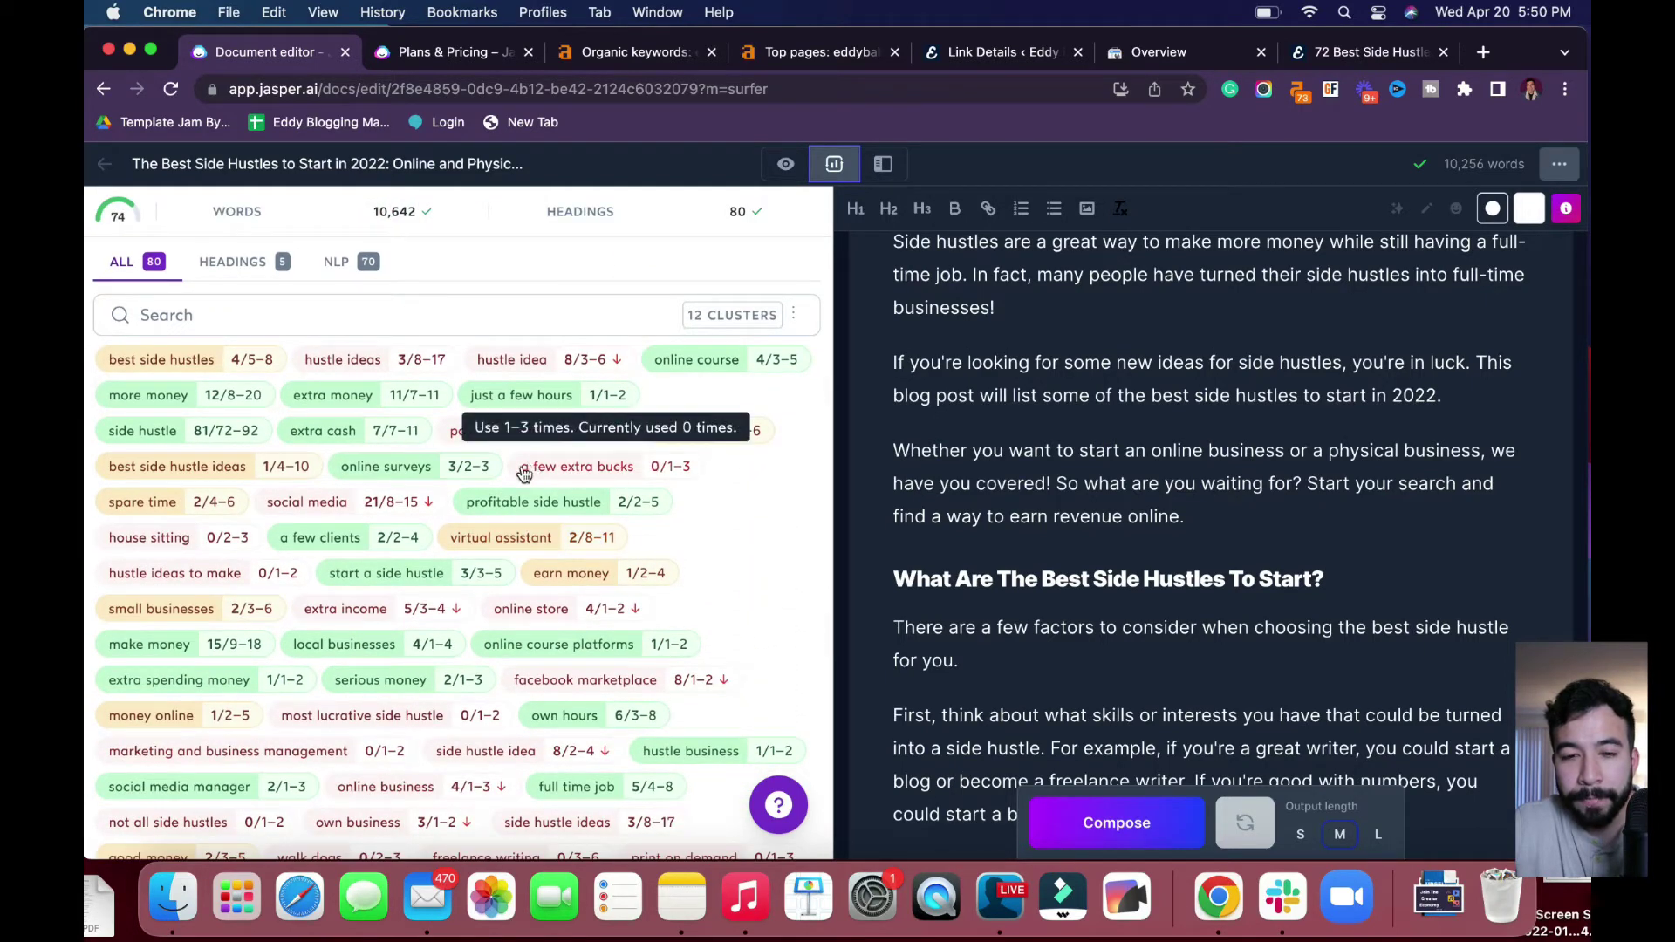
Copy the keyword 'a few extra bucks' and return to the Paragraph Generator.
{"action": "left_click_drag", "start_coordinate": [523, 468], "coordinate": [633, 476]}
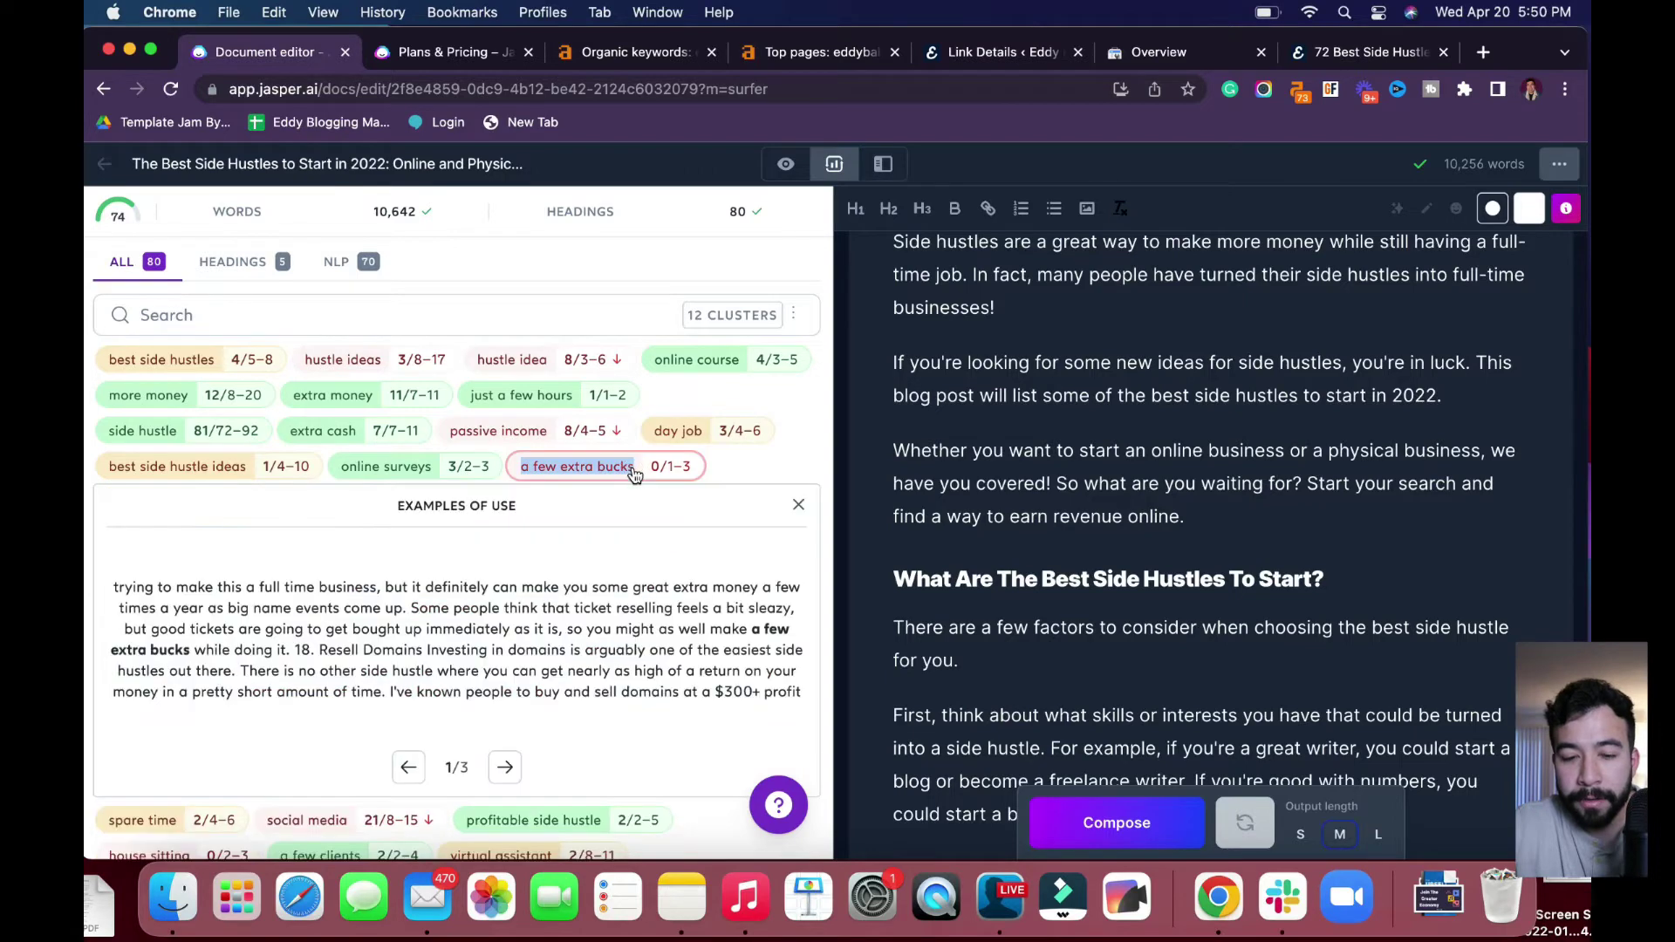
{"action": "key", "text": "super+c"}
{"action": "left_click", "coordinate": [882, 164]}
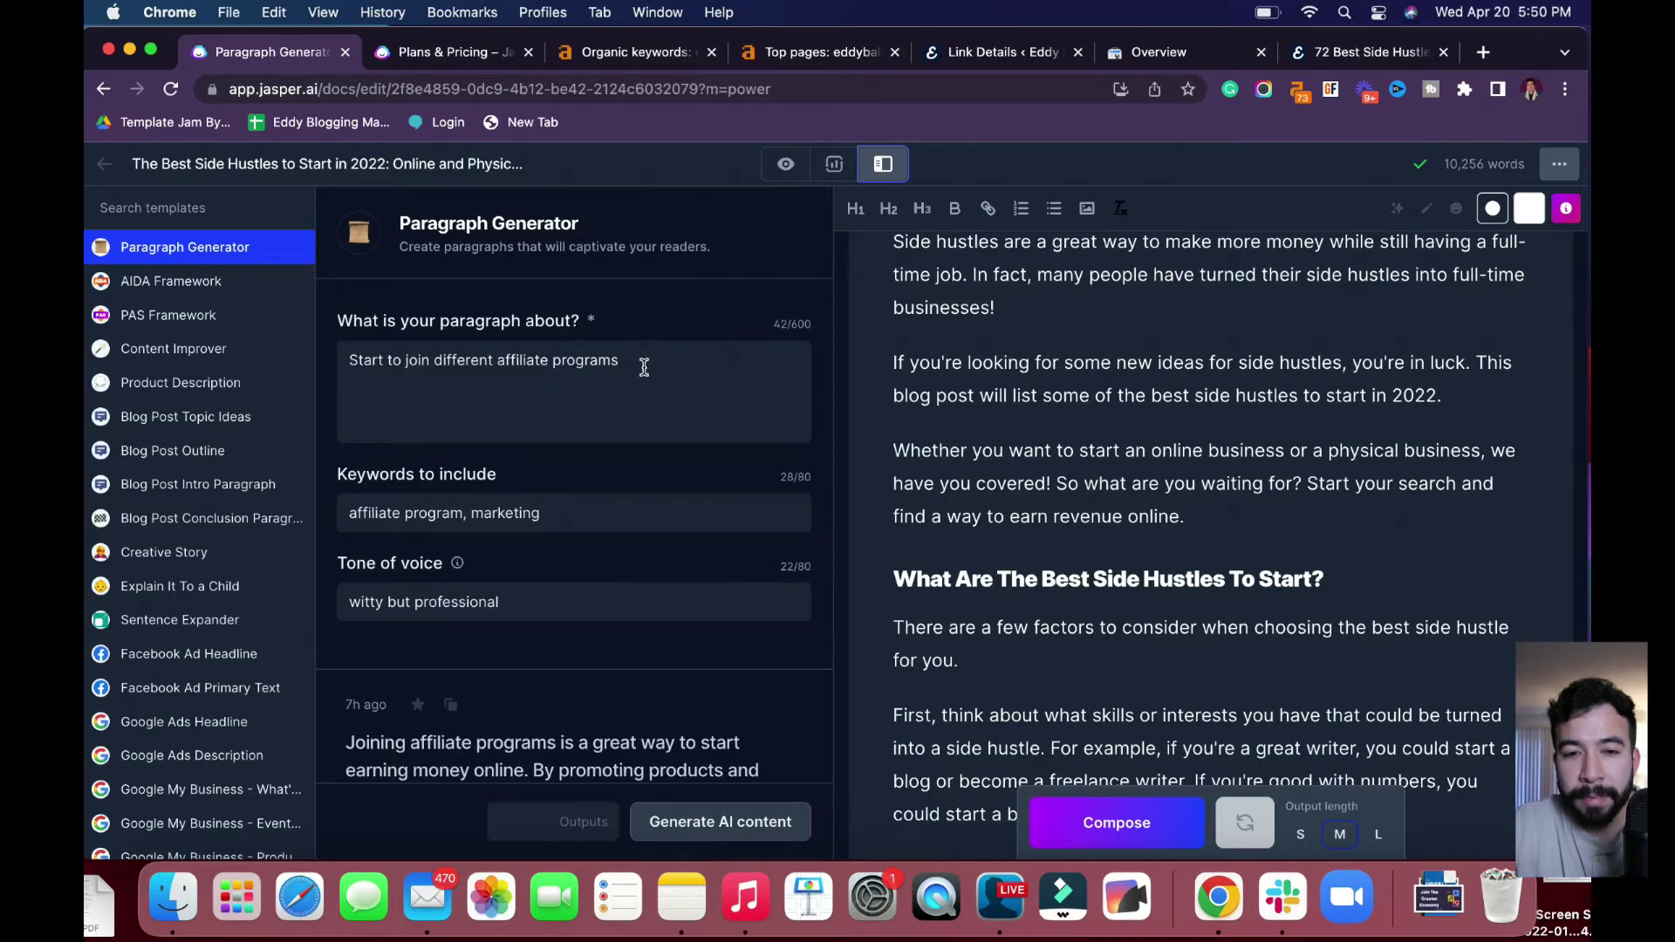
Set the topic to side hustles for a few extra bucks, keywords 'a few extra bucks, side hustles', and generate.
{"action": "triple_click", "coordinate": [606, 371]}
{"action": "type", "text": "a few extra bucks"}
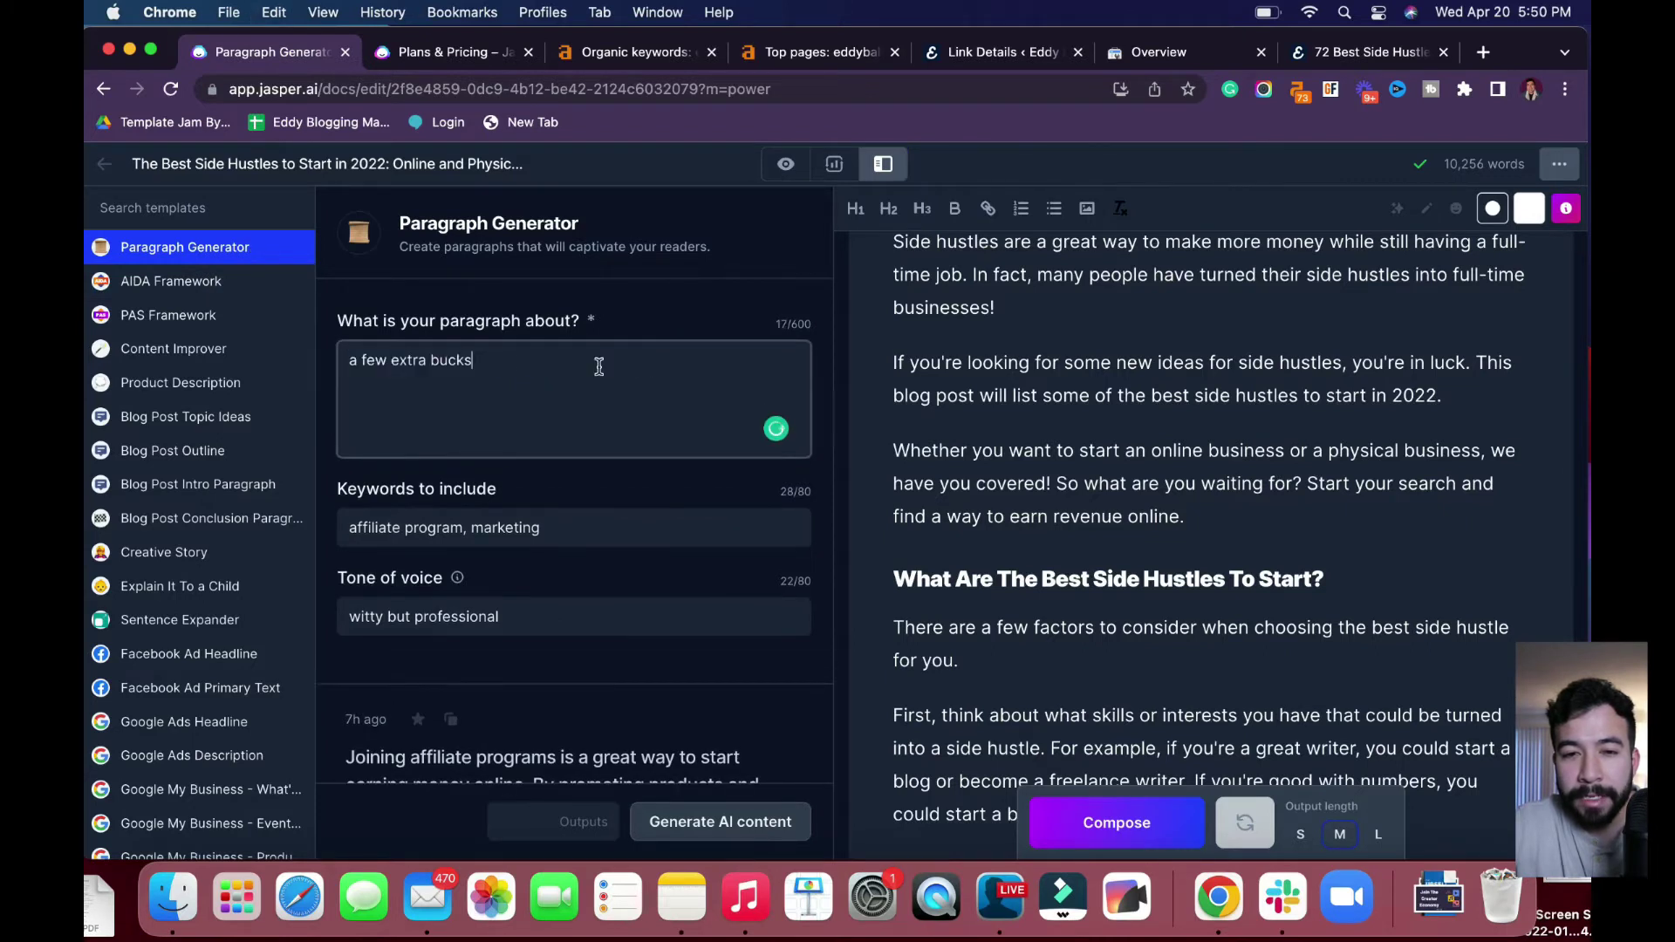
{"action": "left_click", "coordinate": [349, 359]}
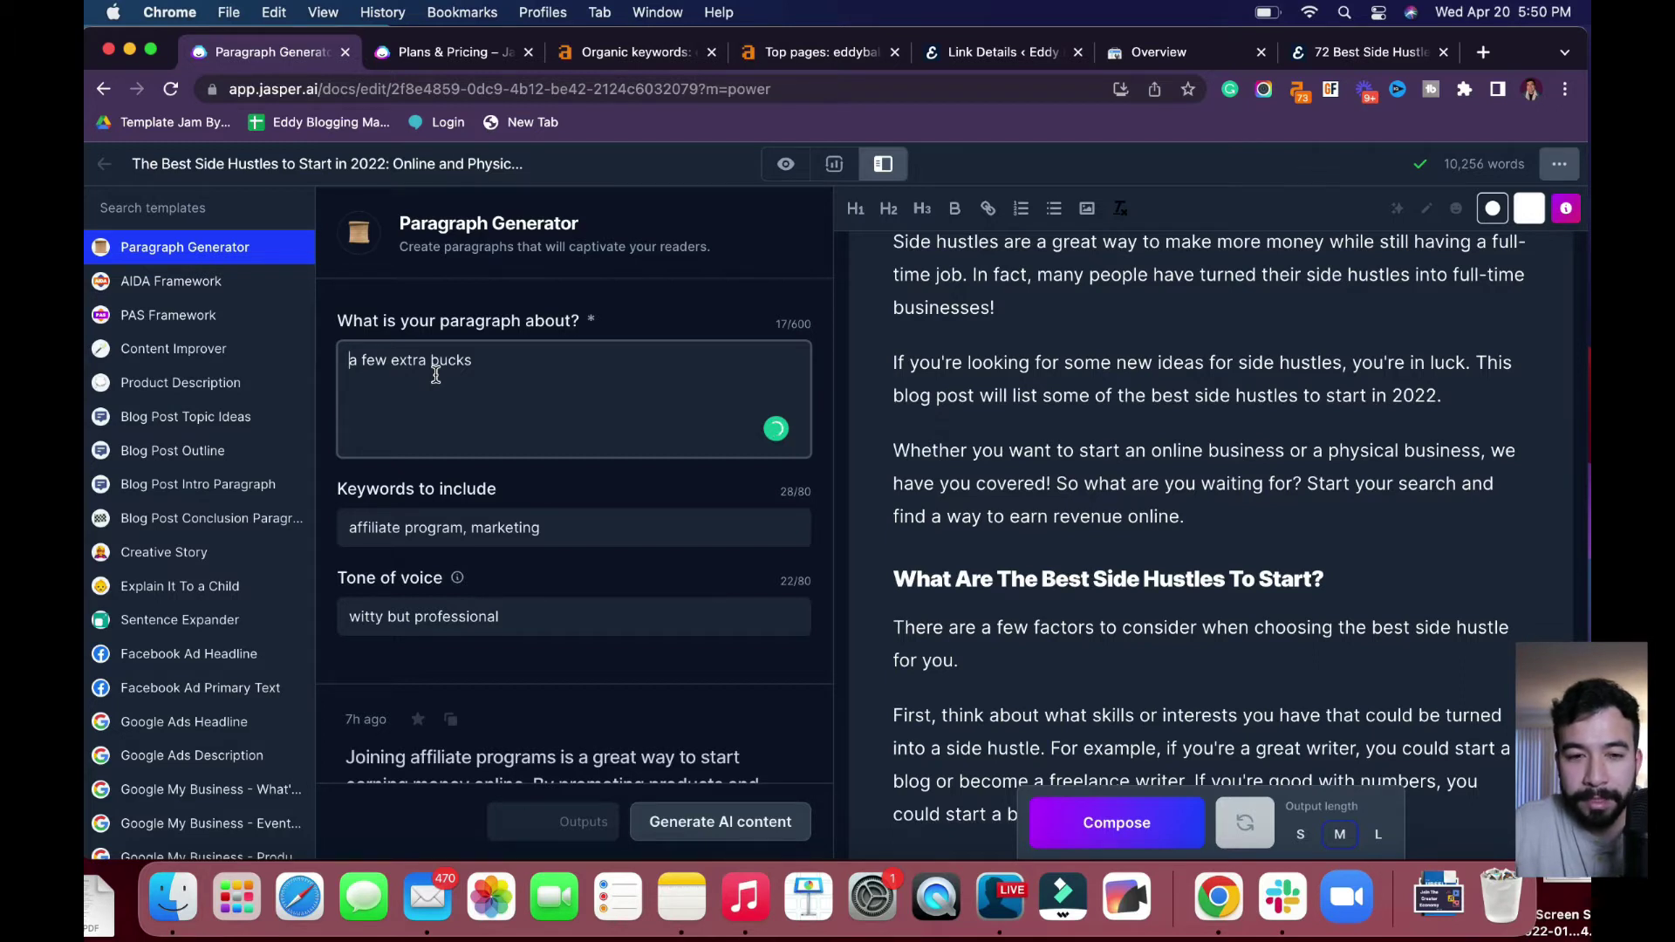
{"action": "type", "text": "A "}
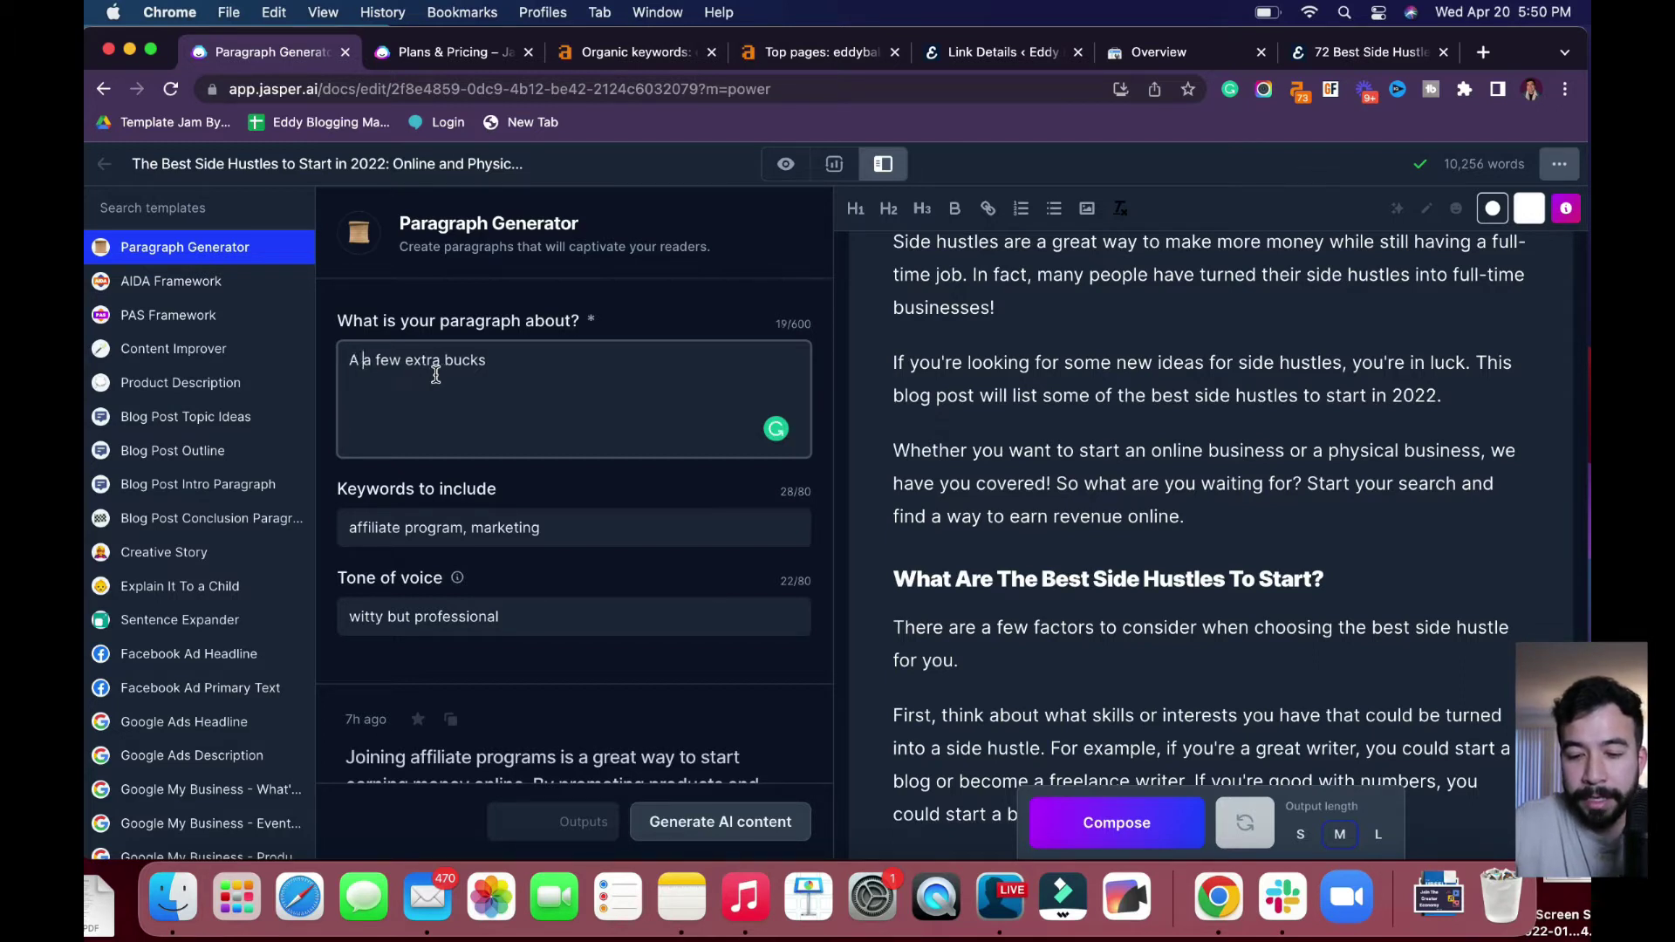
{"action": "type", "text": "side hustle "}
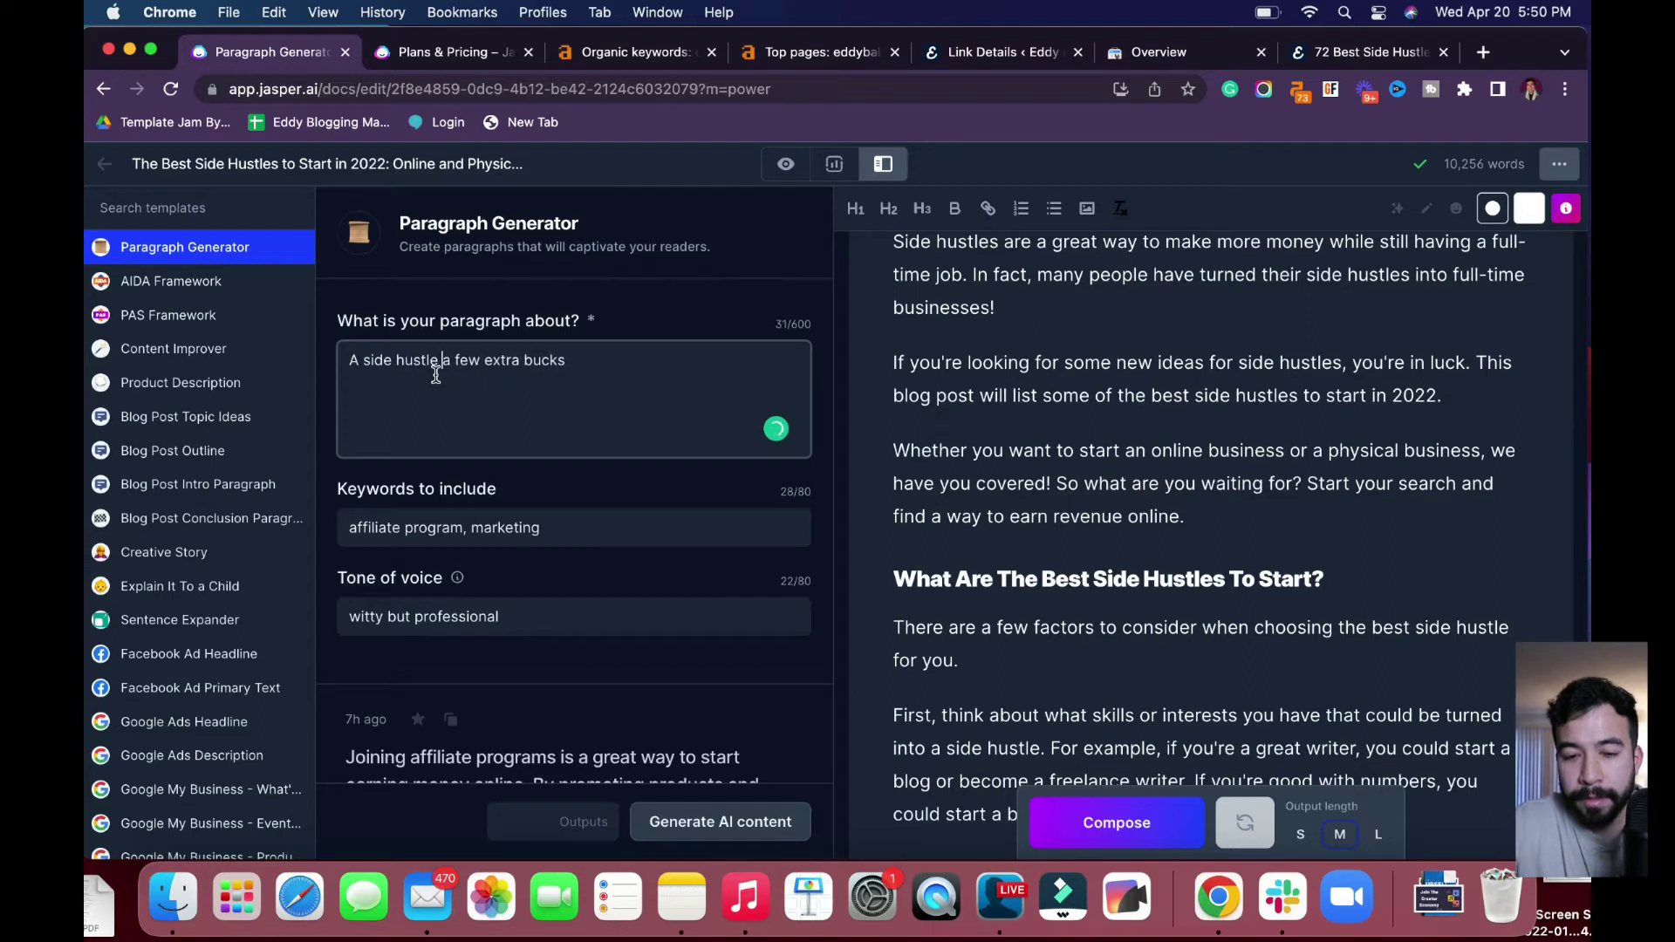
{"action": "type", "text": "is perfect "}
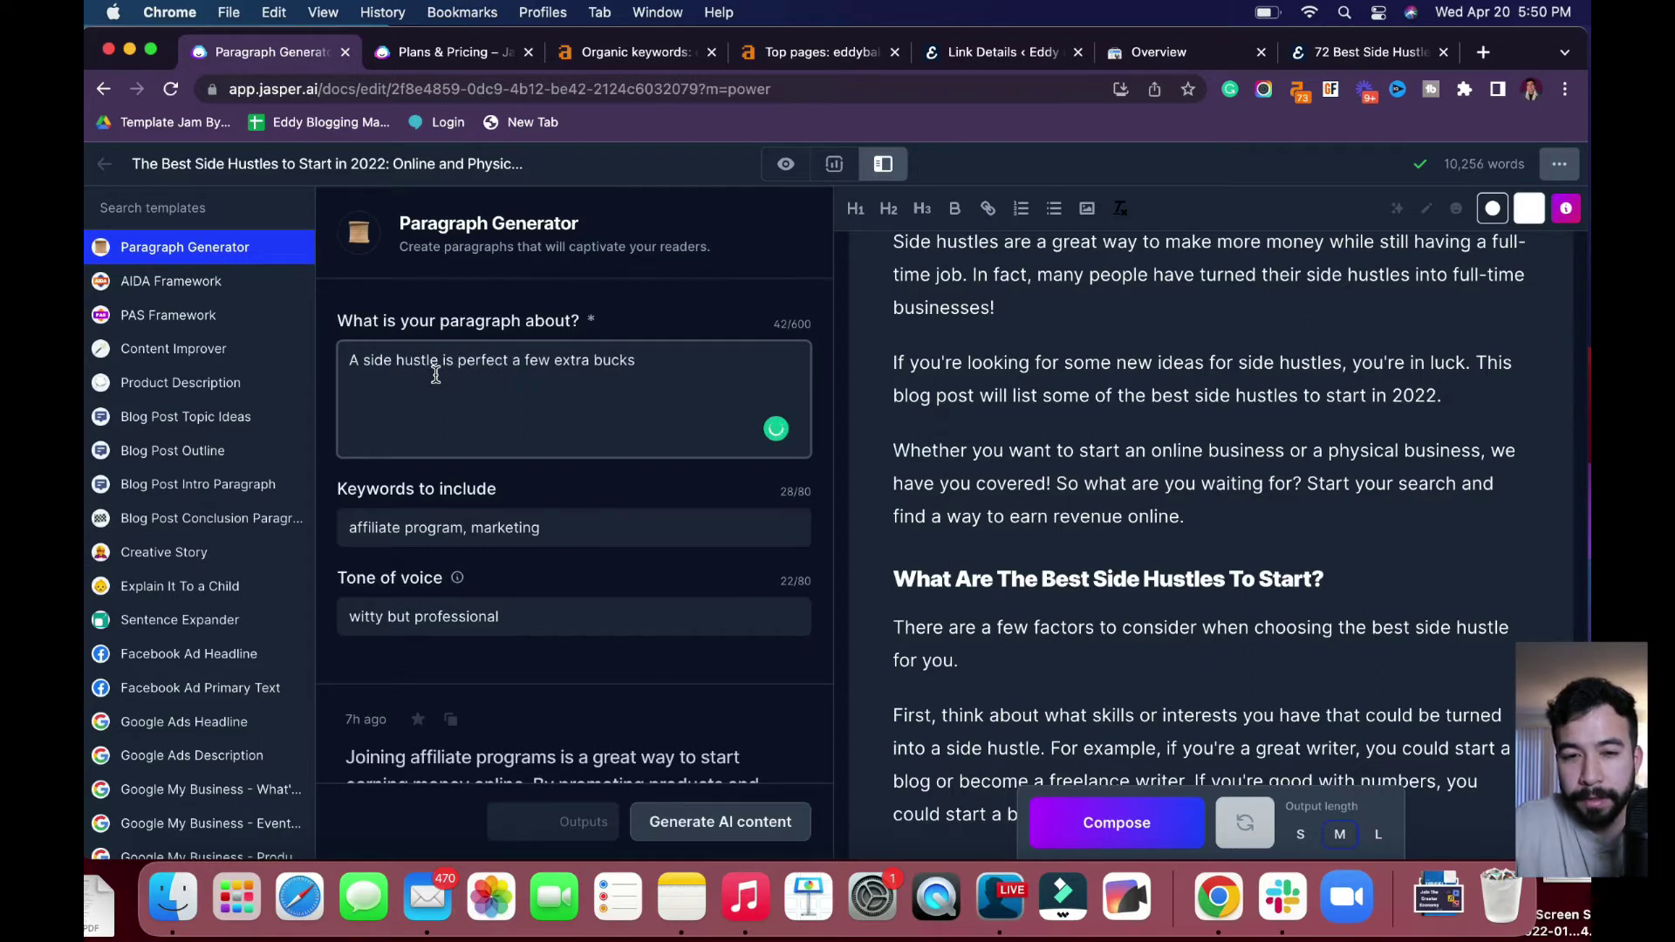
{"action": "type", "text": "even "}
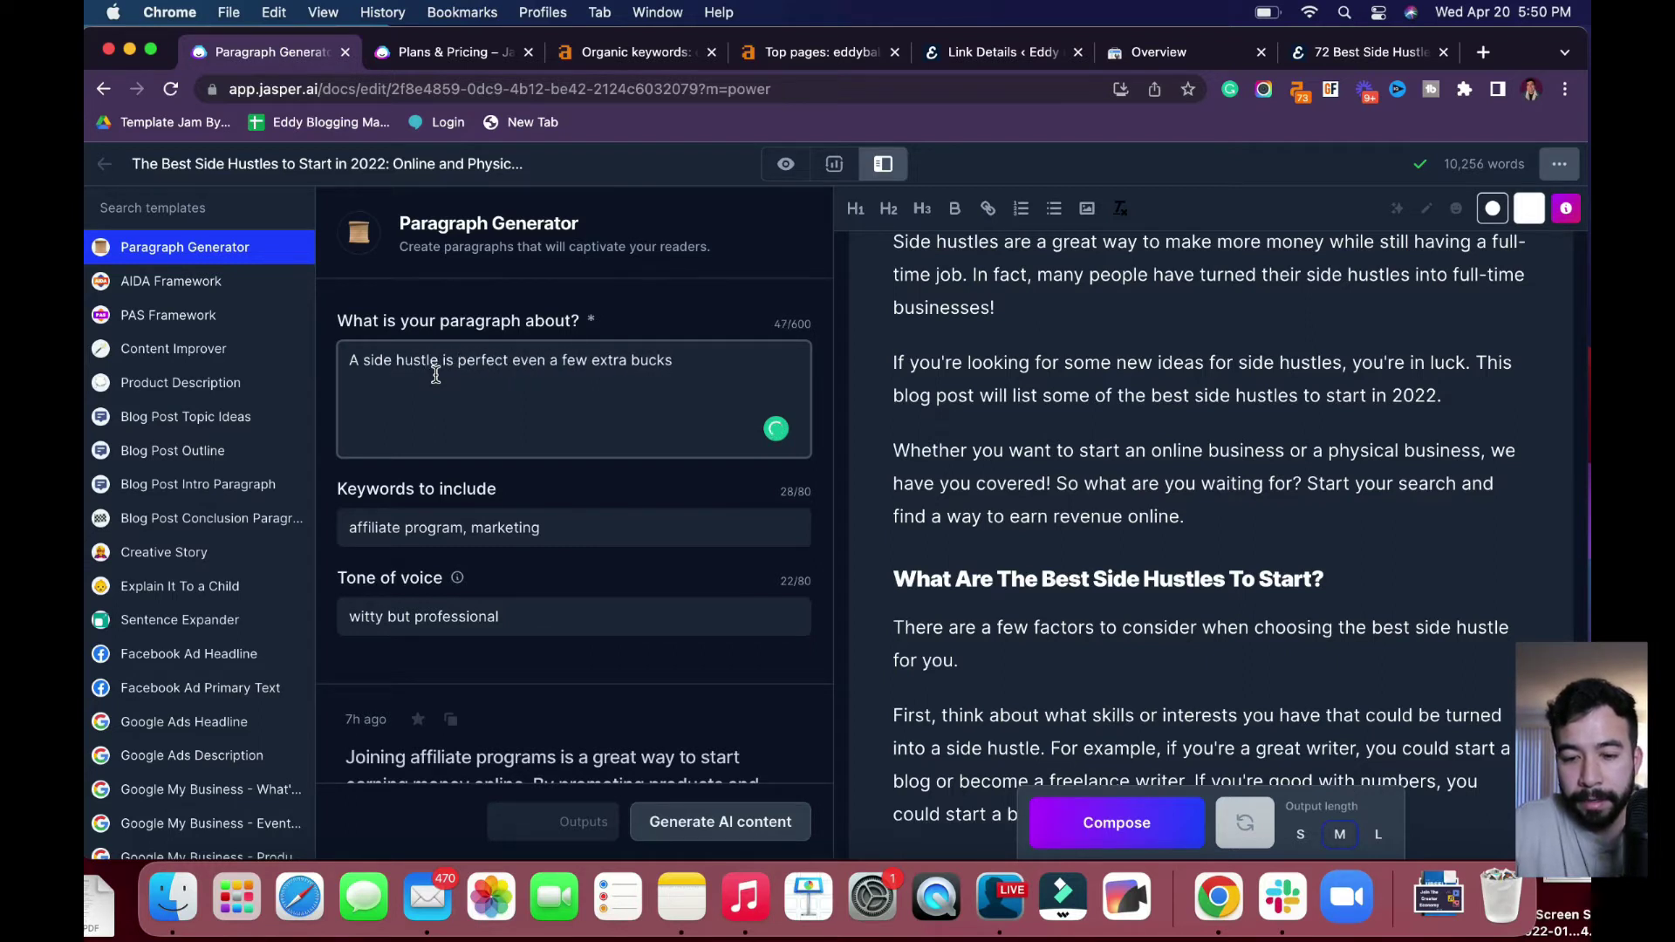
{"action": "type", "text": "if you want to "}
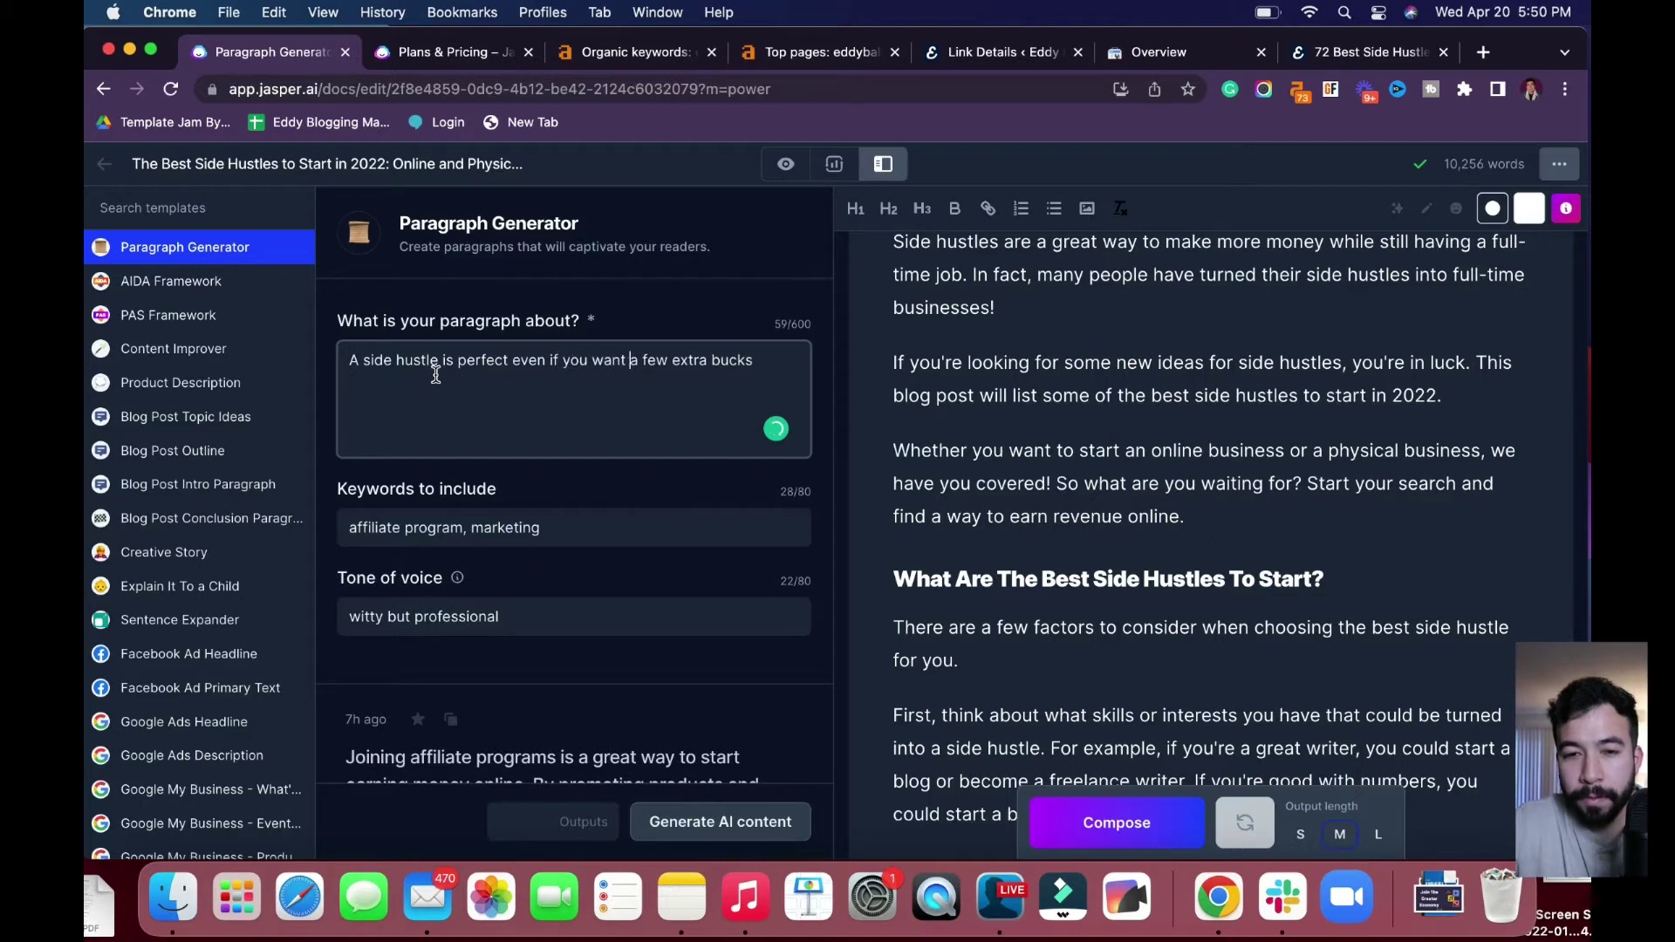
{"action": "type", "text": "make"}
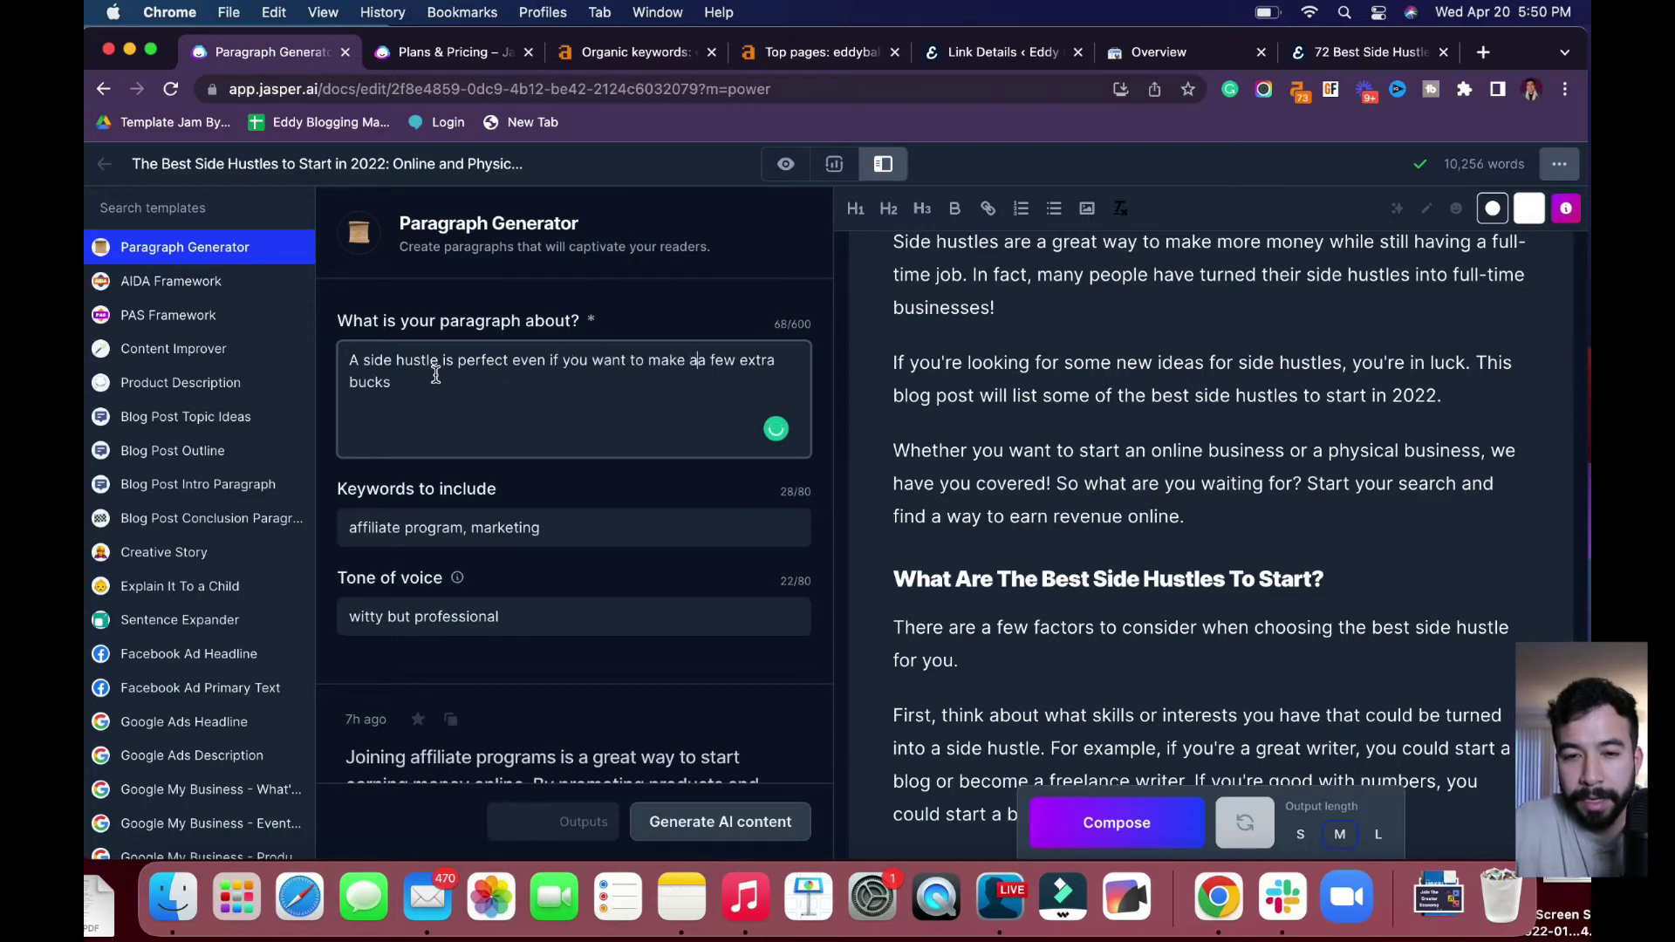
{"action": "left_click", "coordinate": [479, 388]}
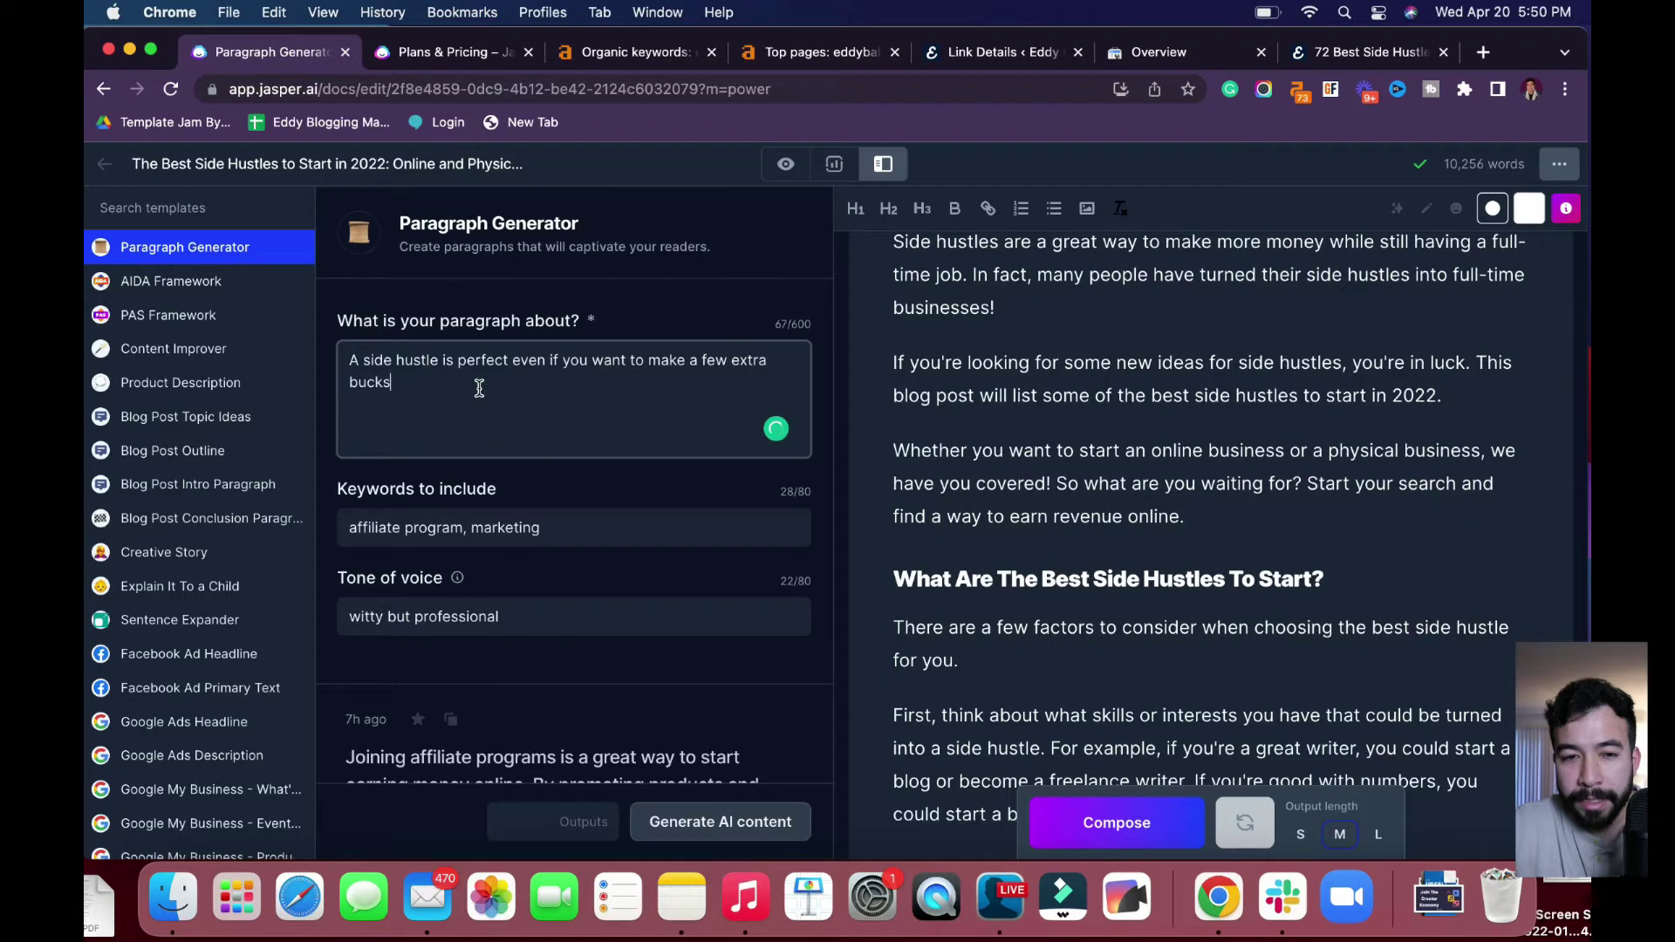
{"action": "type", "text": "."}
{"action": "triple_click", "coordinate": [537, 519]}
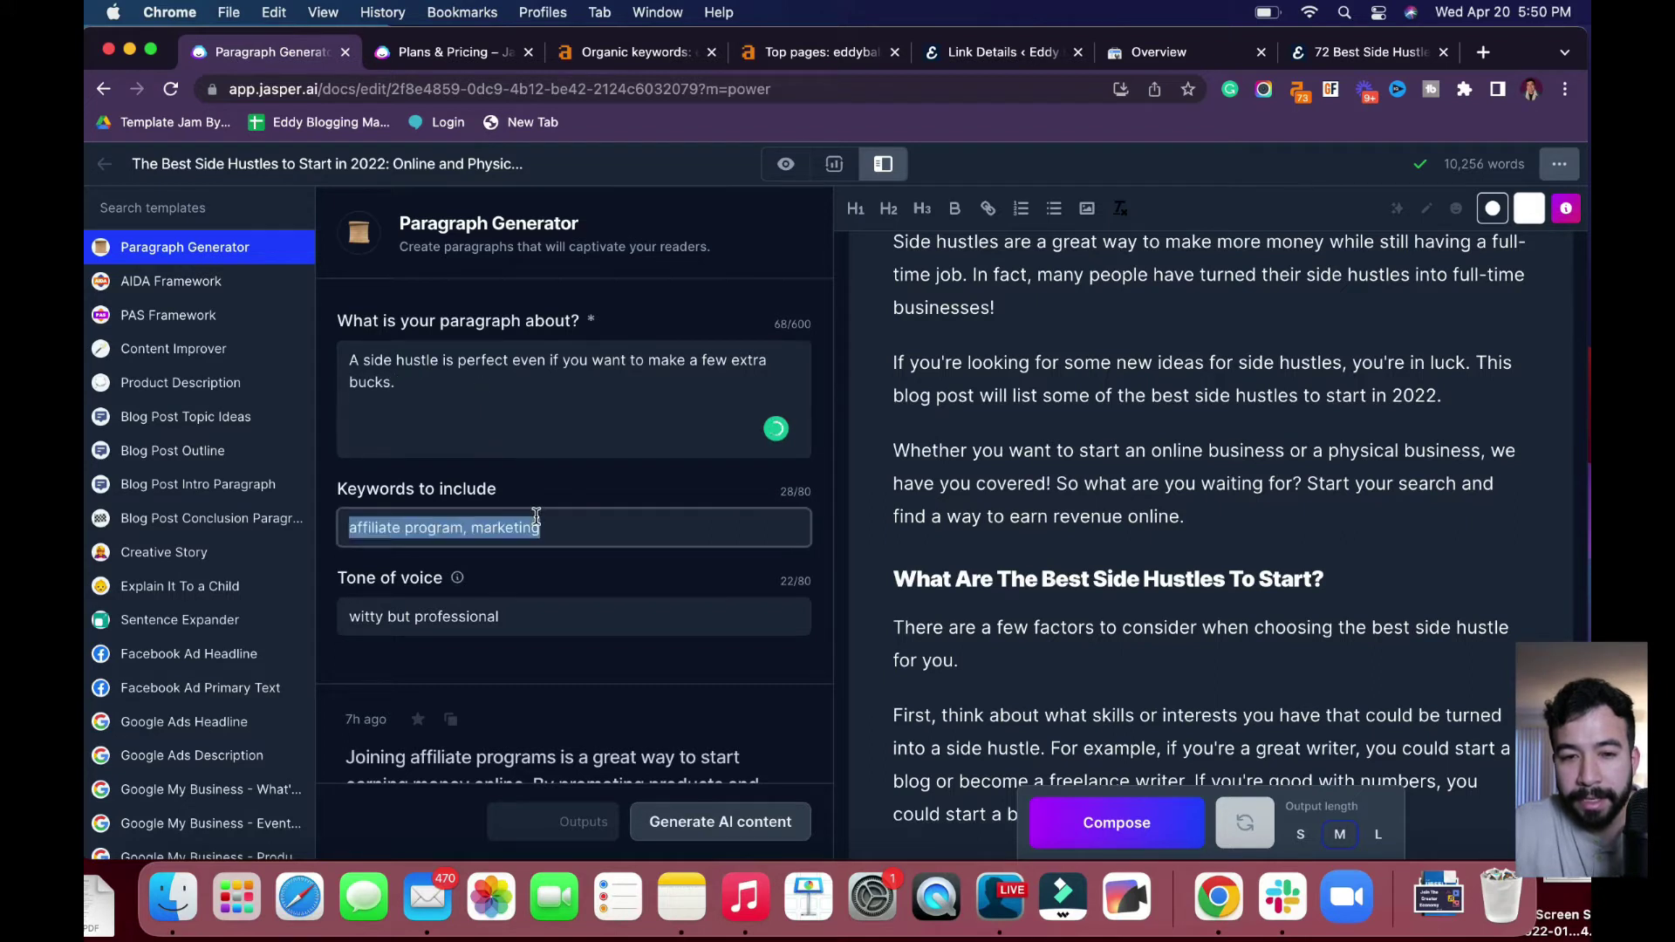
{"action": "type", "text": "a"}
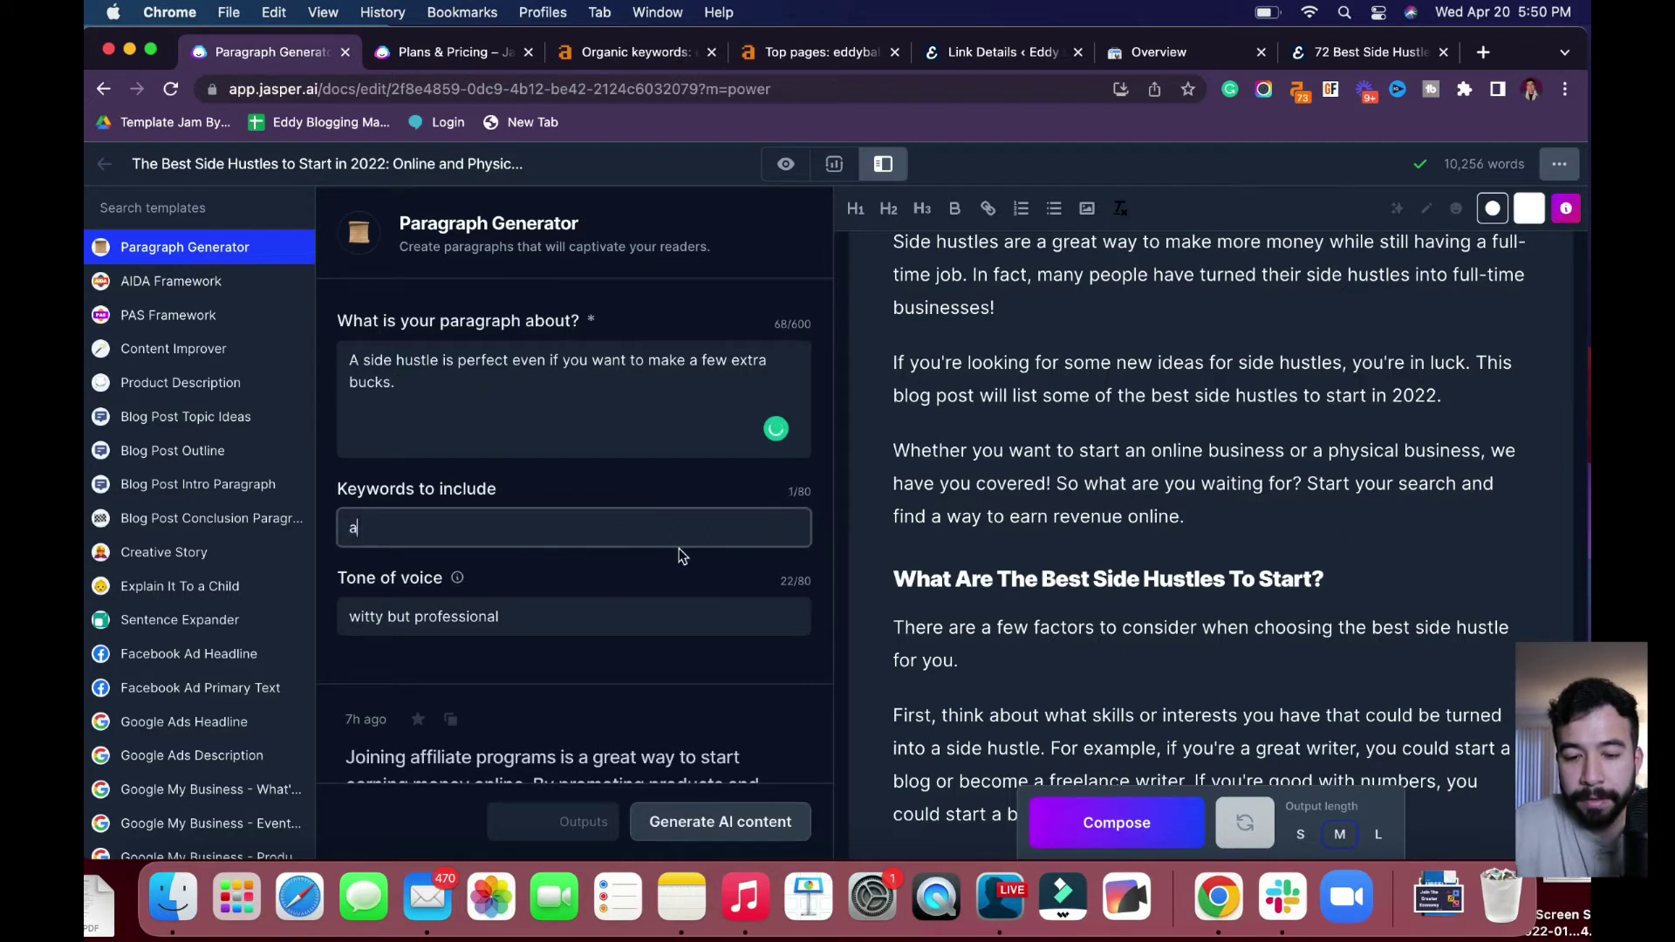
{"action": "type", "text": " few extra buck"}
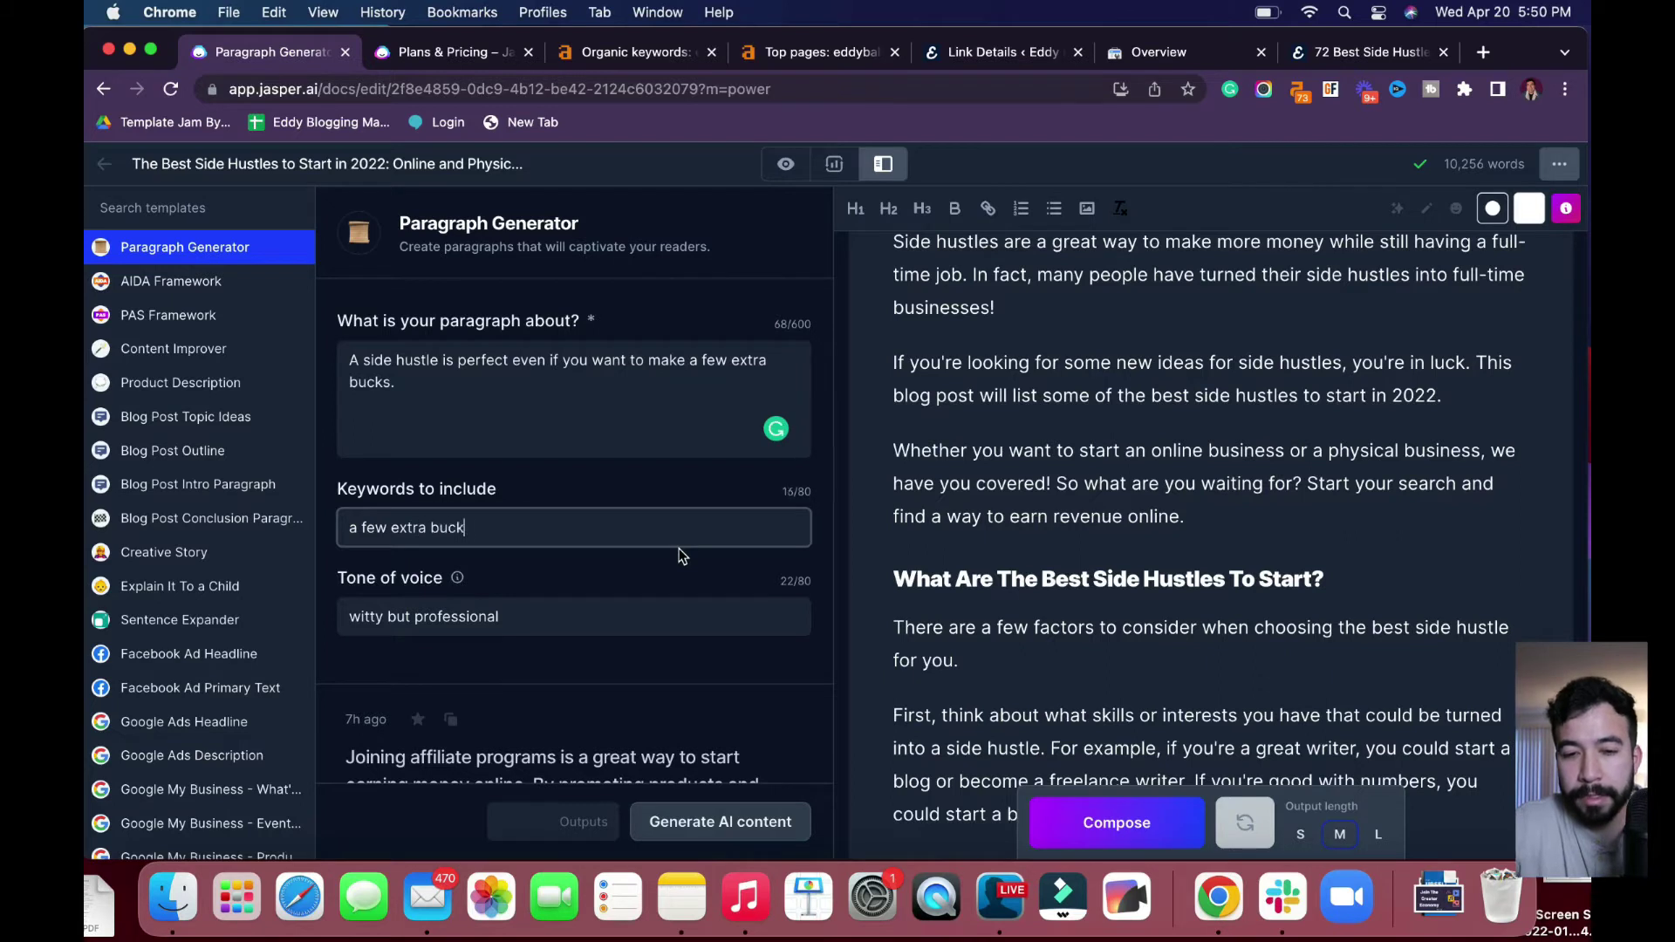
{"action": "type", "text": "s, side hus"}
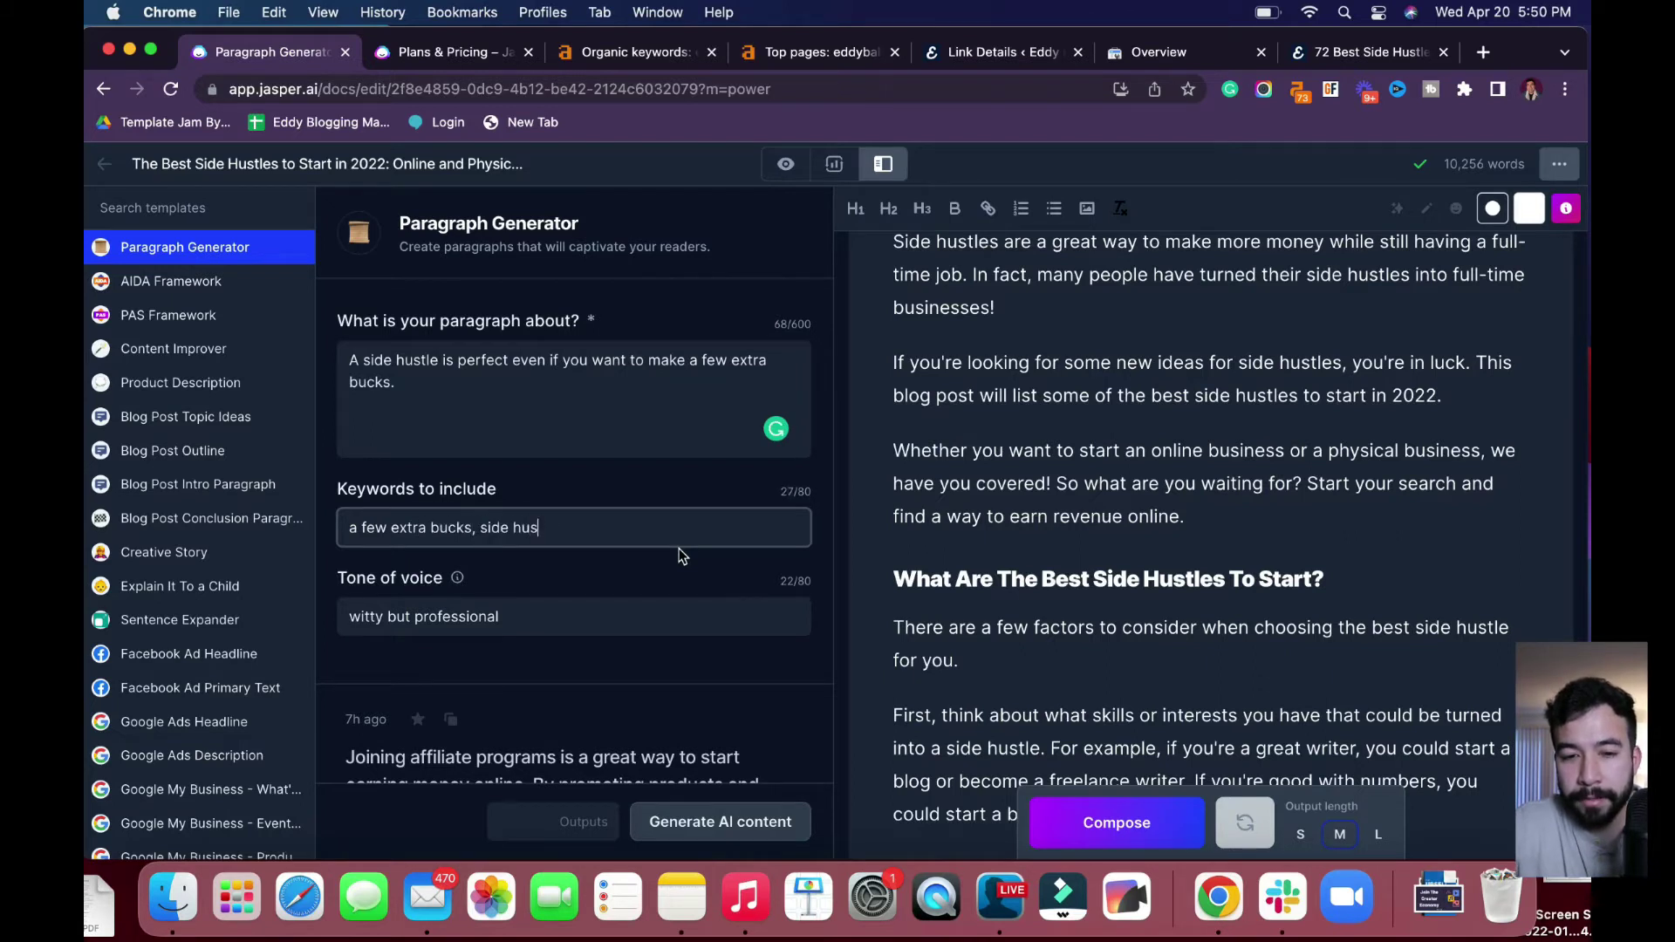
{"action": "type", "text": "tles"}
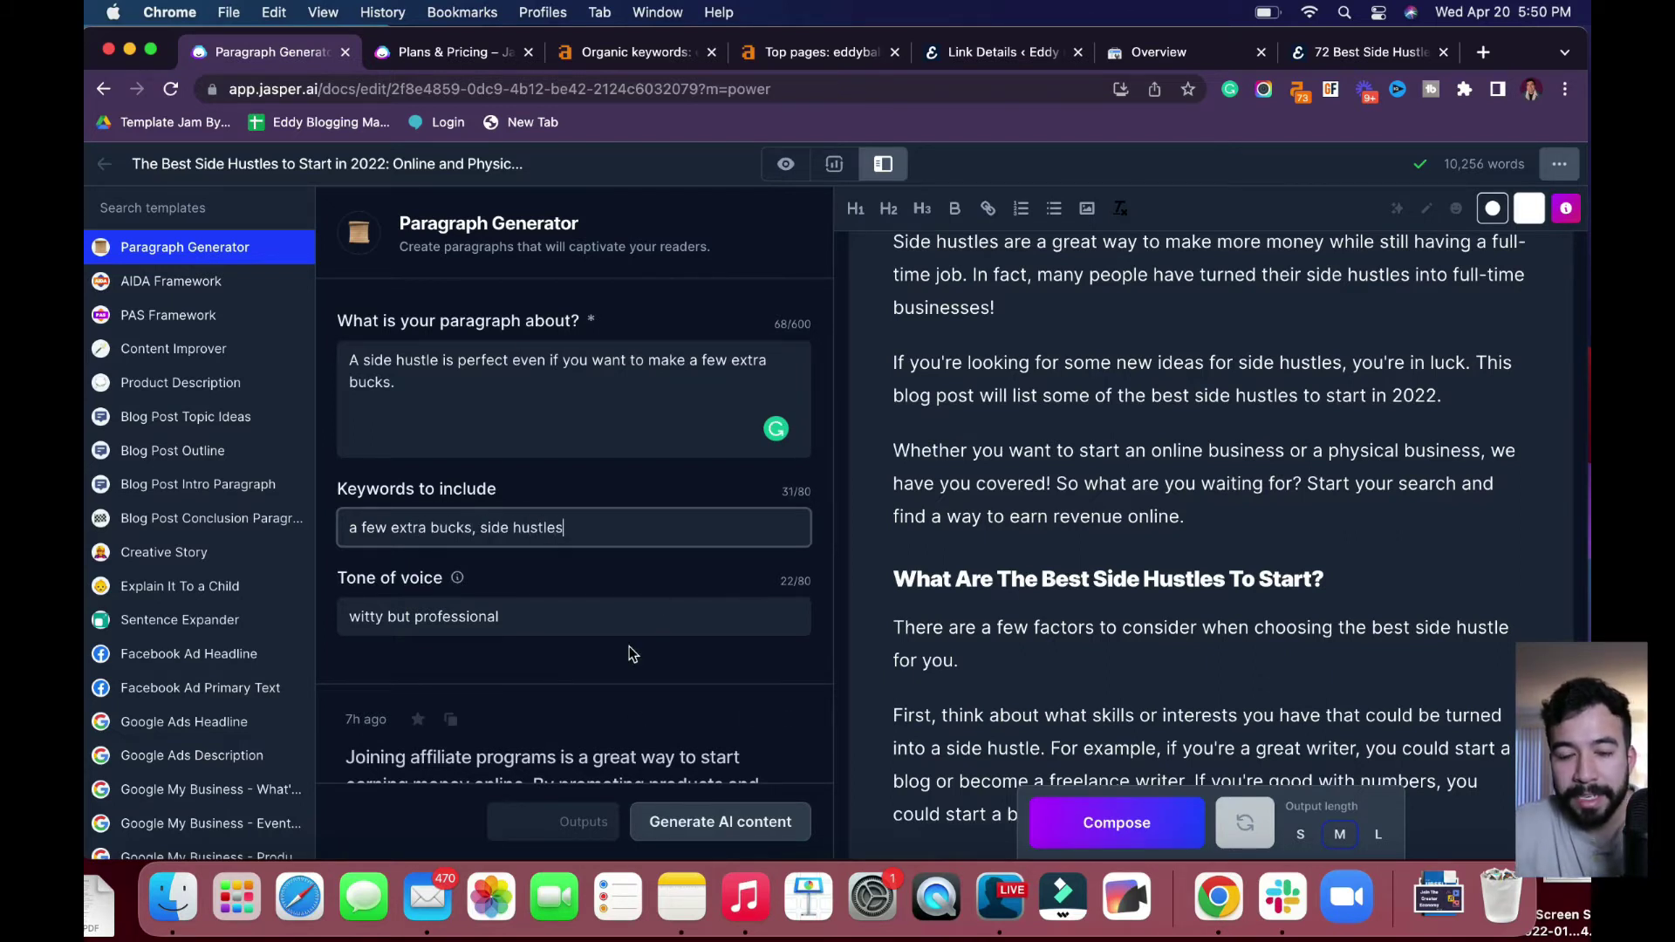
{"action": "left_click", "coordinate": [735, 834]}
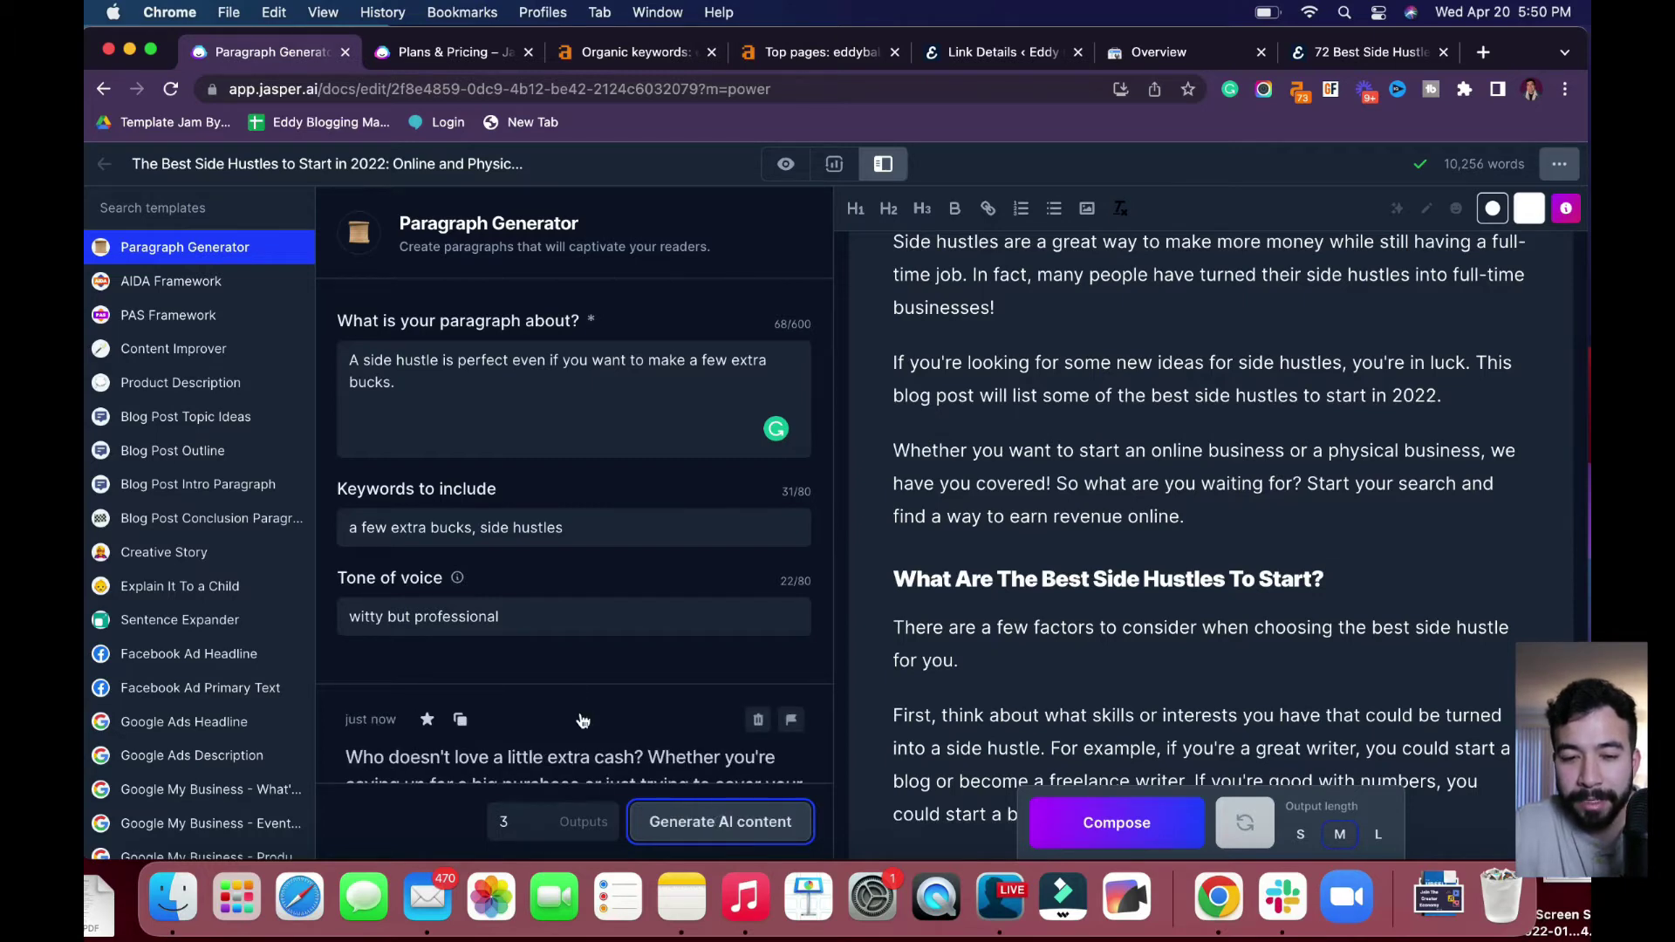
{"action": "scroll", "coordinate": [577, 713], "scroll_direction": "down", "scroll_amount": 5}
{"action": "scroll", "coordinate": [581, 720], "scroll_direction": "down", "scroll_amount": 2}
{"action": "scroll", "coordinate": [571, 680], "scroll_direction": "down", "scroll_amount": 2}
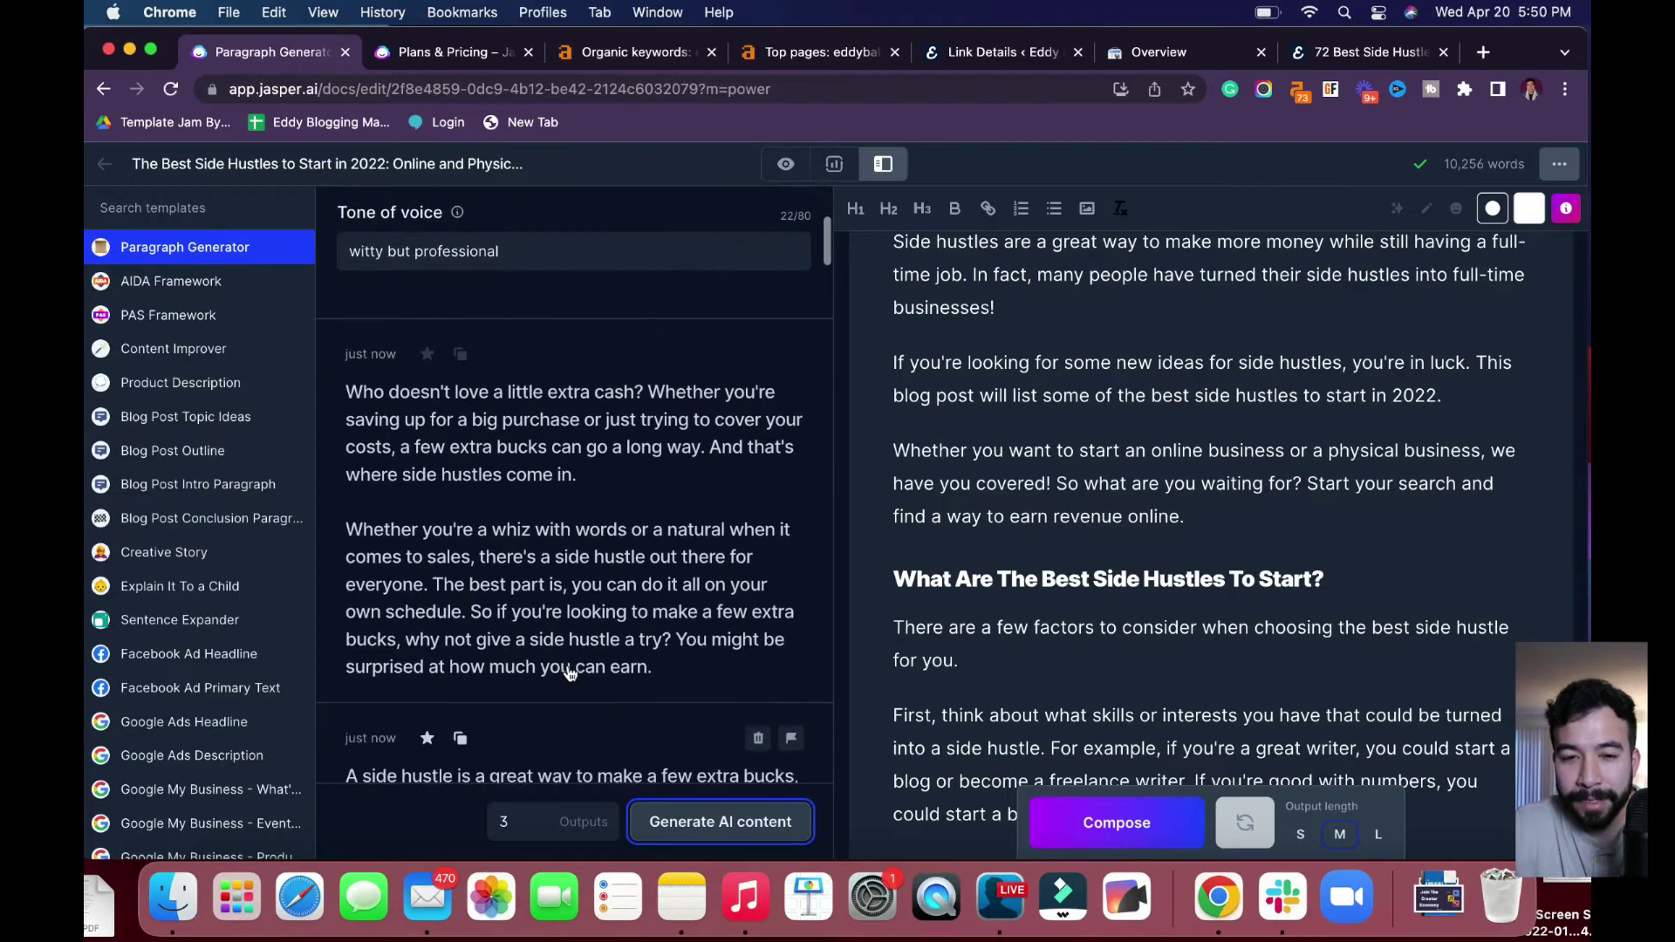
{"action": "scroll", "coordinate": [571, 481], "scroll_direction": "down", "scroll_amount": 4}
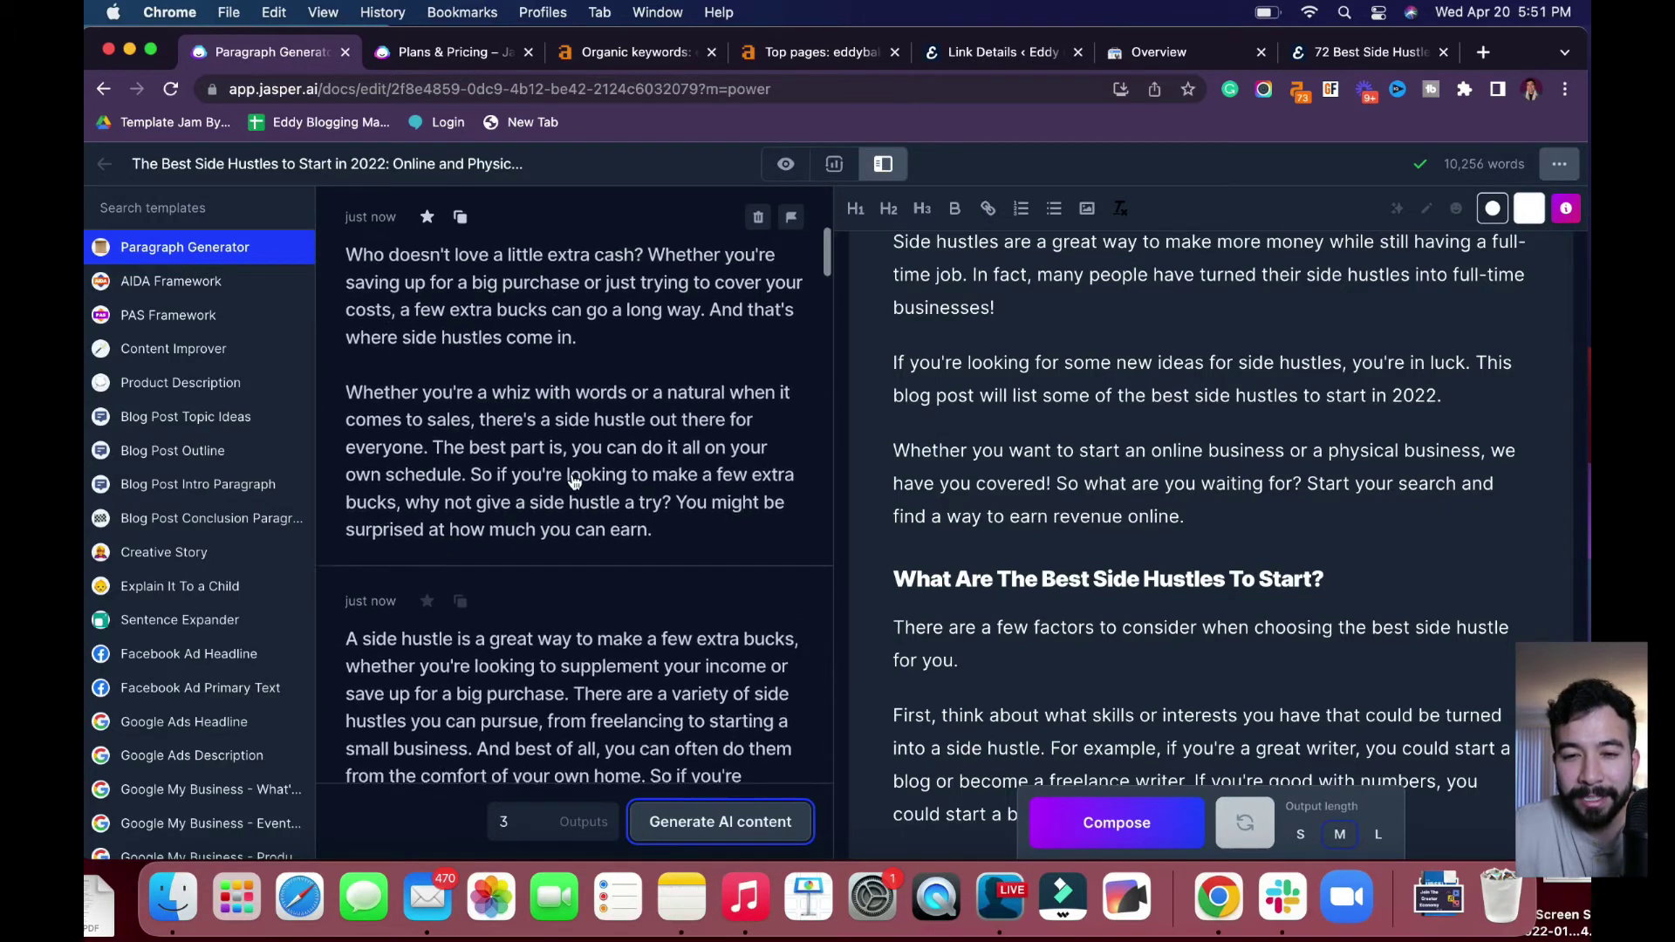
{"action": "scroll", "coordinate": [580, 465], "scroll_direction": "up", "scroll_amount": 3}
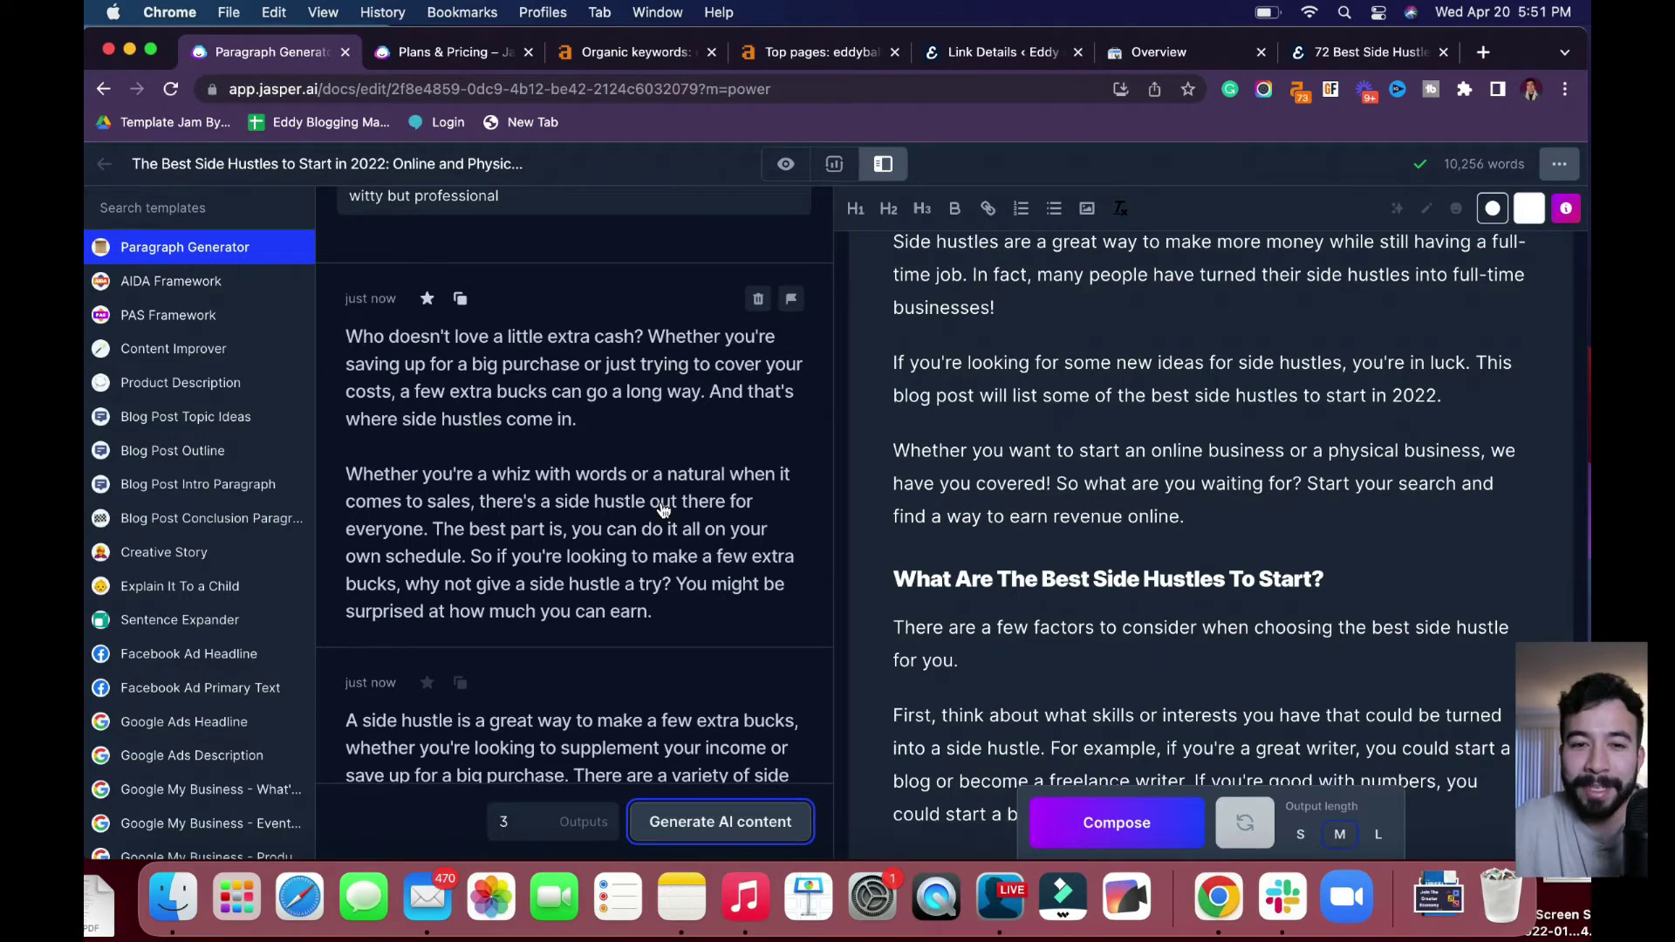
{"action": "scroll", "coordinate": [624, 454], "scroll_direction": "down", "scroll_amount": 2}
{"action": "scroll", "coordinate": [625, 439], "scroll_direction": "up", "scroll_amount": 3}
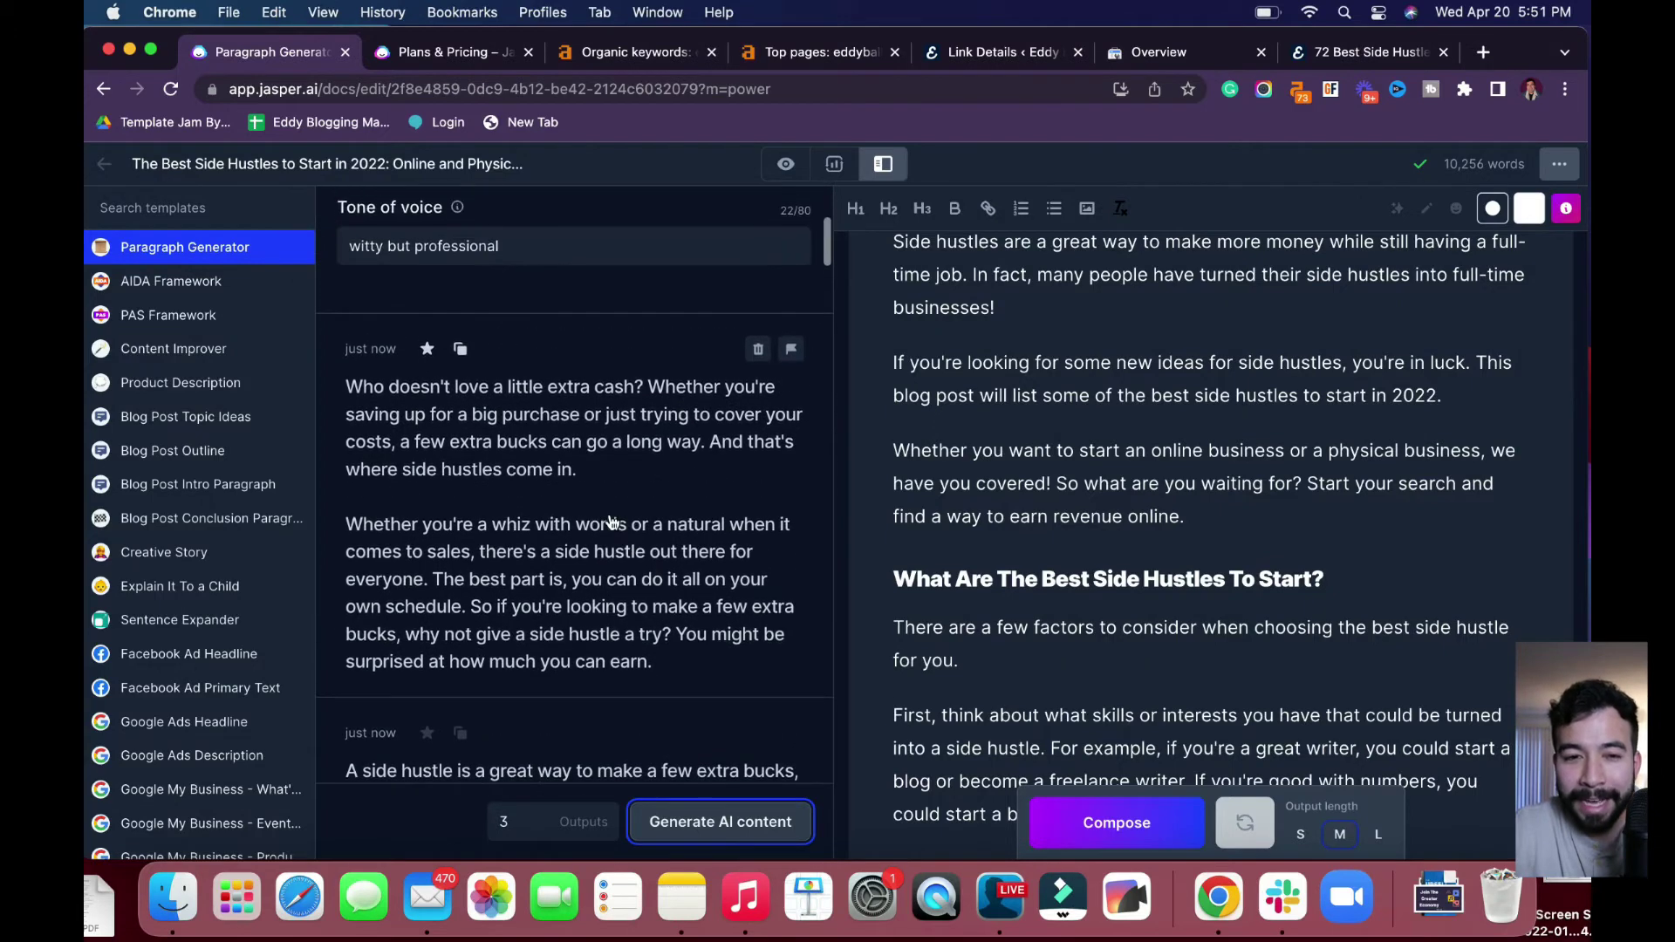
View the 'Who doesn't love a little extra cash?' paragraph in full, then close it.
{"action": "left_click", "coordinate": [626, 438]}
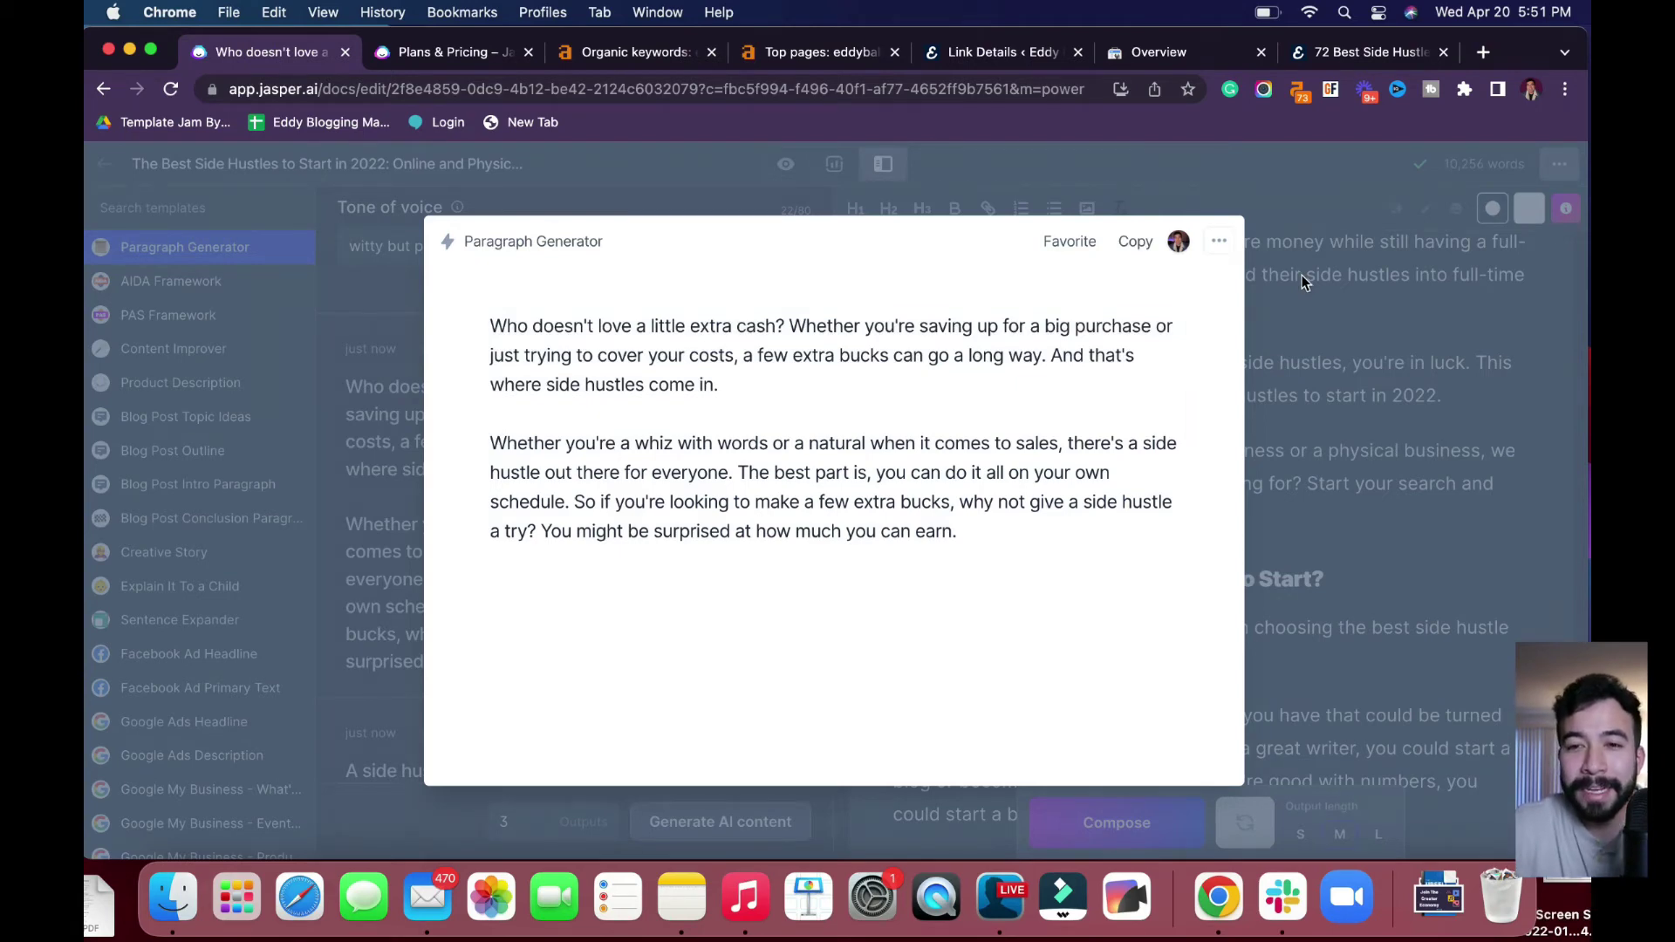
{"action": "left_click", "coordinate": [1302, 274]}
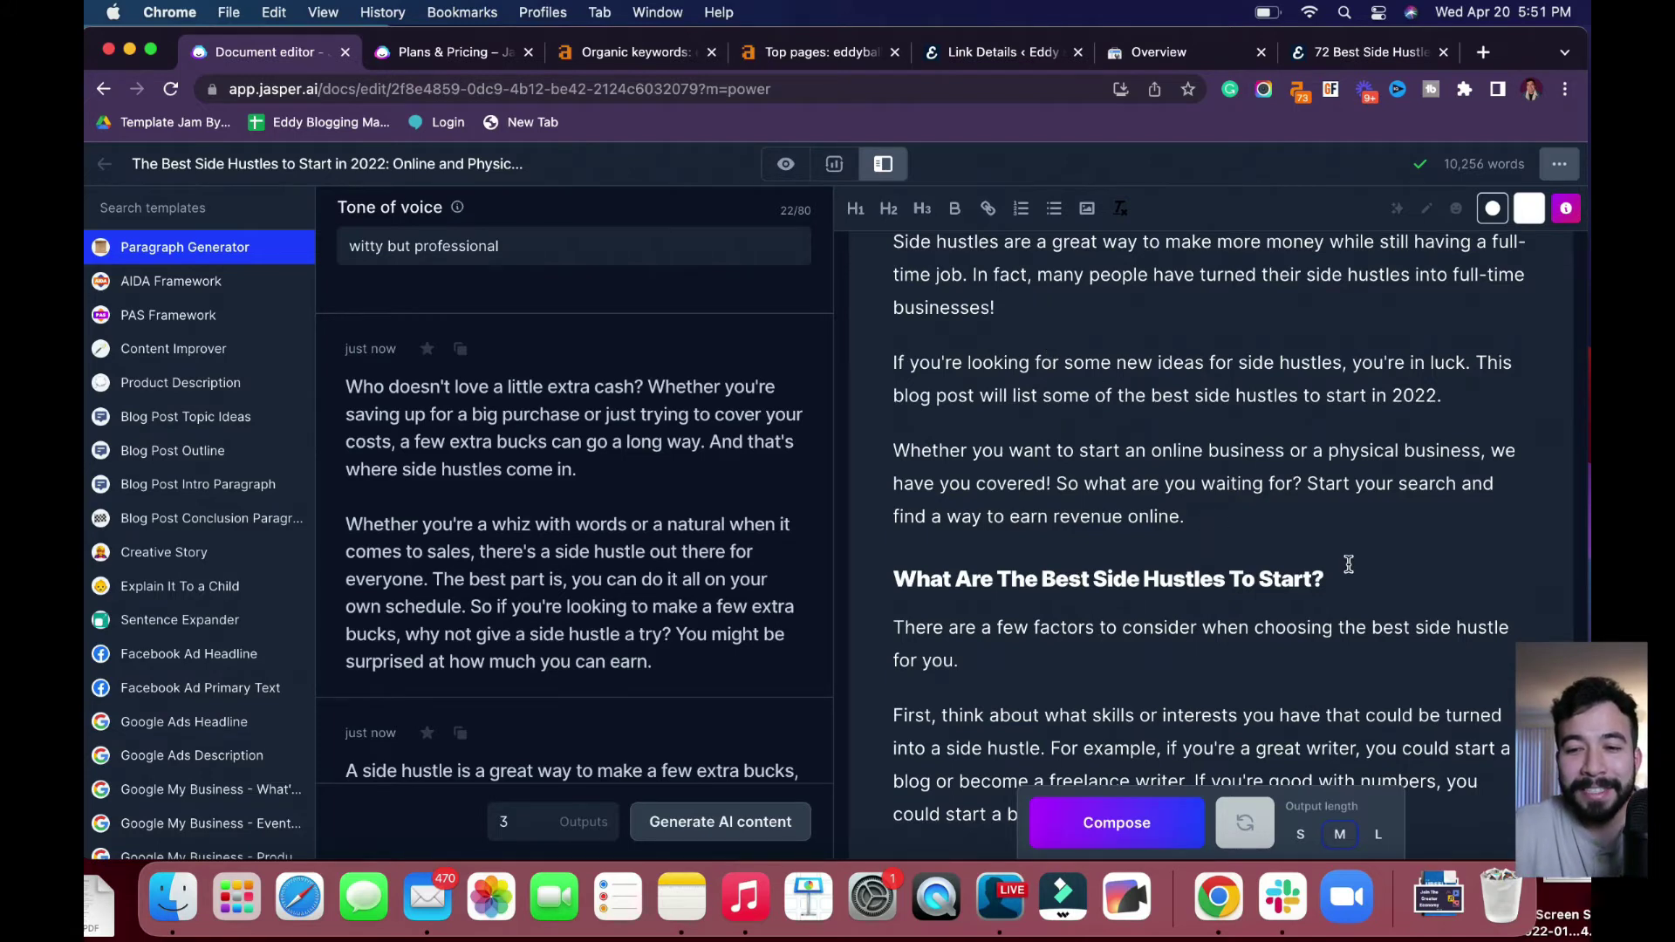
{"action": "scroll", "coordinate": [1347, 564], "scroll_direction": "down", "scroll_amount": 1}
{"action": "scroll", "coordinate": [1348, 563], "scroll_direction": "down", "scroll_amount": 1}
{"action": "scroll", "coordinate": [1348, 564], "scroll_direction": "down", "scroll_amount": 1}
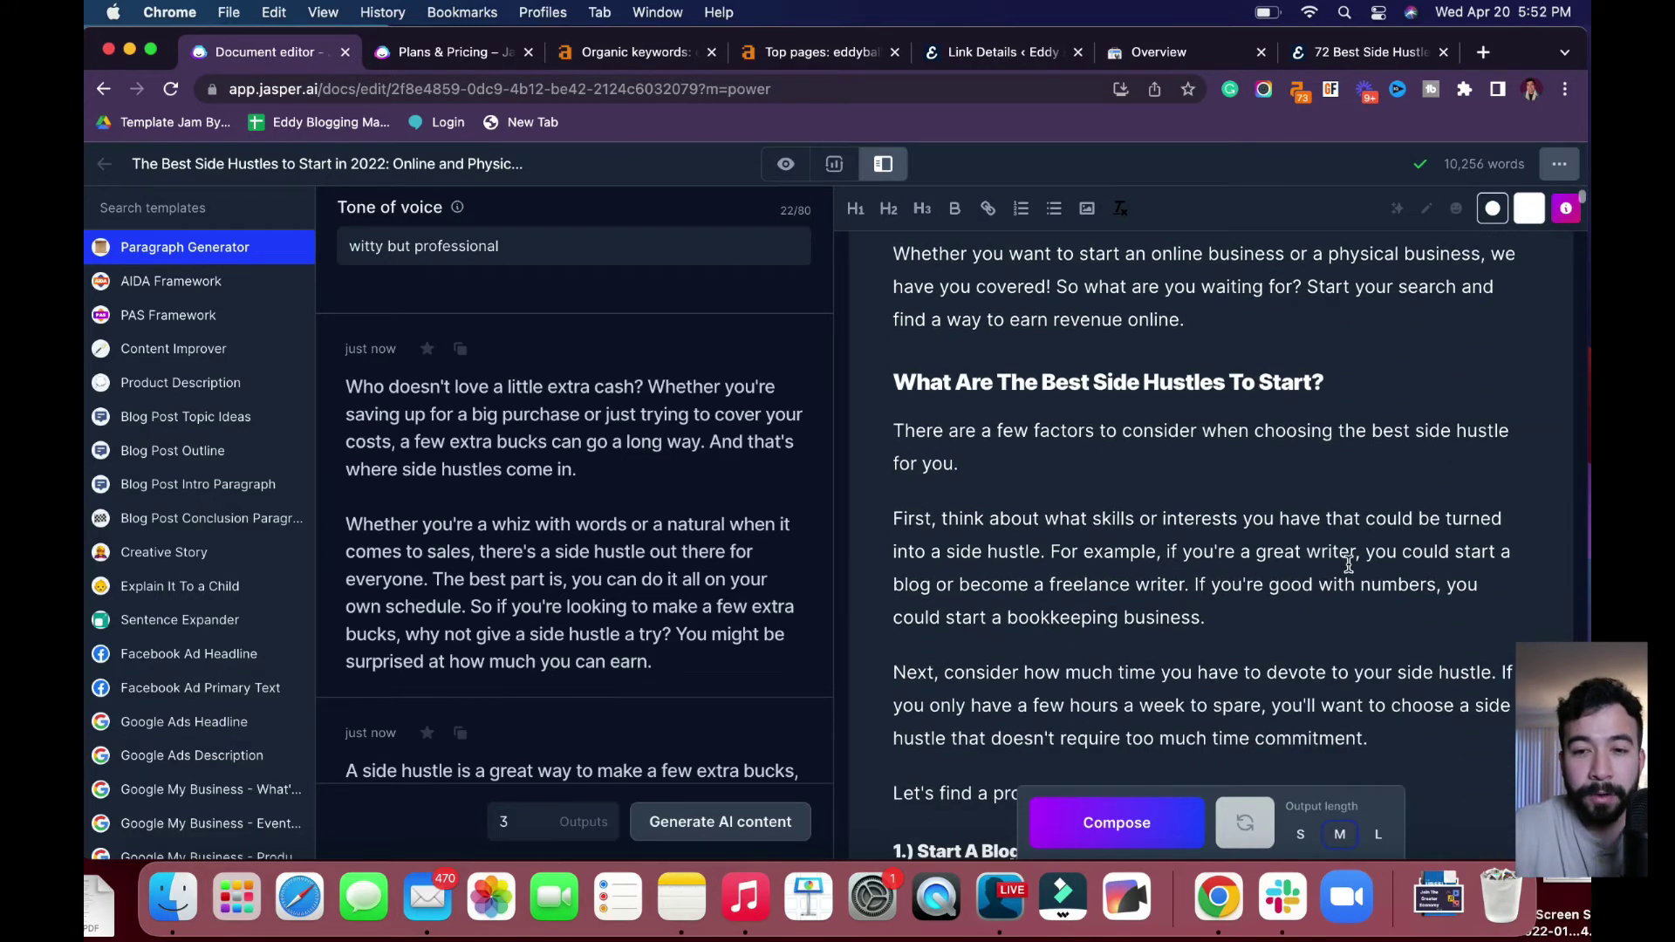
{"action": "scroll", "coordinate": [1349, 564], "scroll_direction": "down", "scroll_amount": 2}
{"action": "scroll", "coordinate": [1347, 564], "scroll_direction": "down", "scroll_amount": 1}
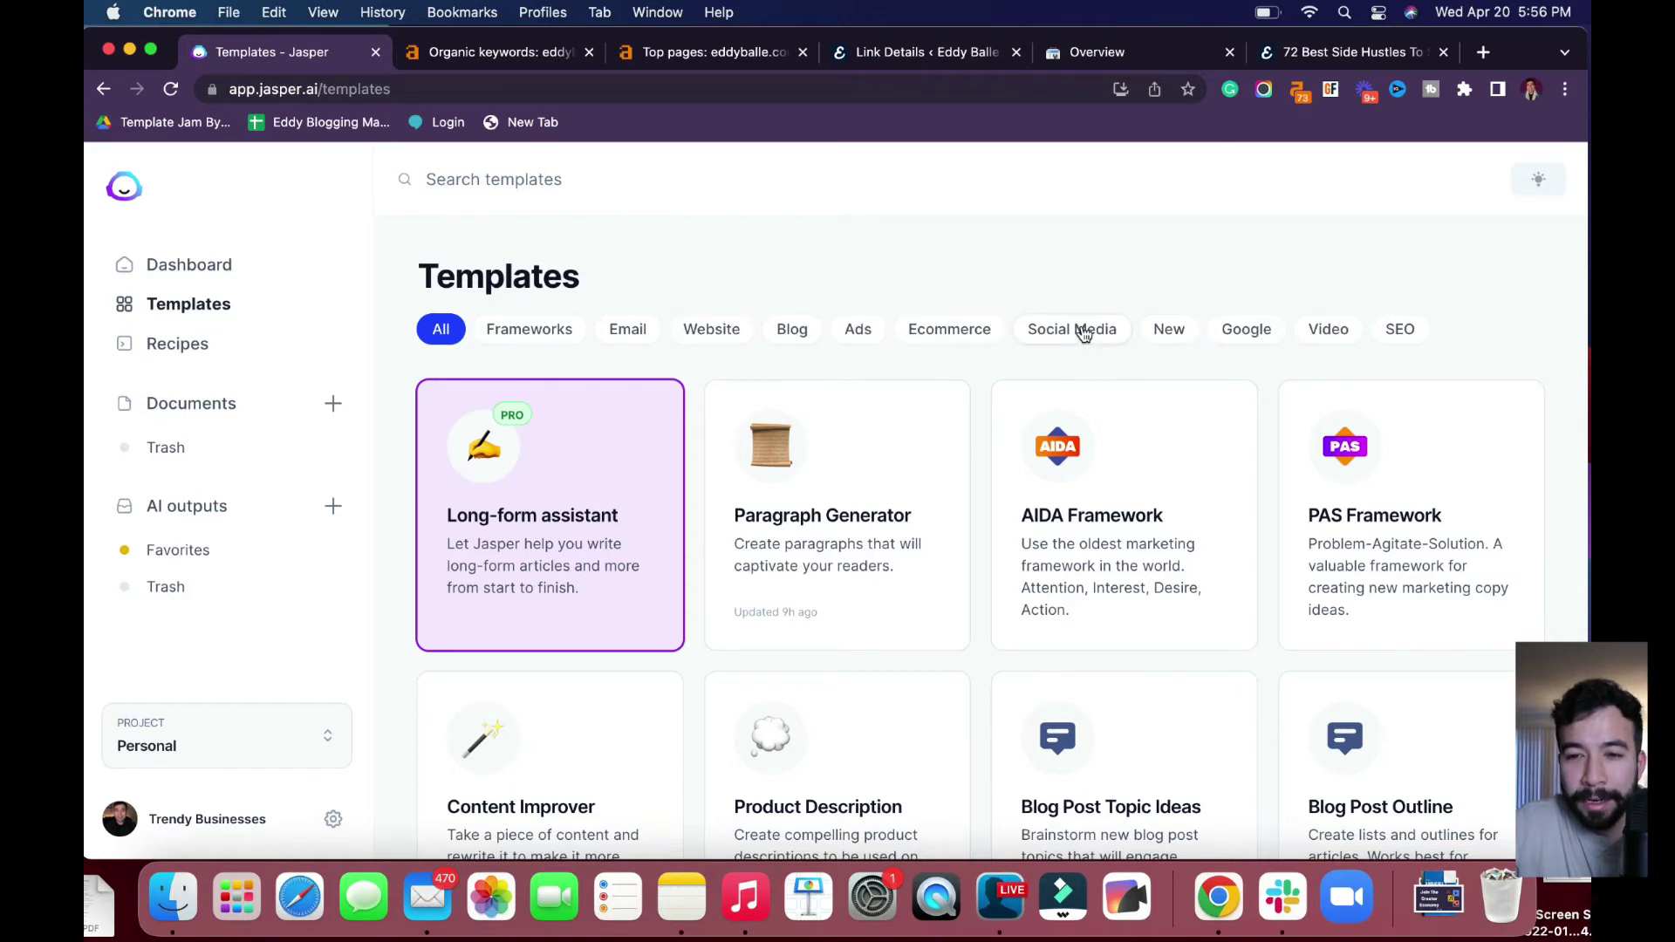
Filter to video templates and choose the Video Titles template.
{"action": "left_click", "coordinate": [1334, 329]}
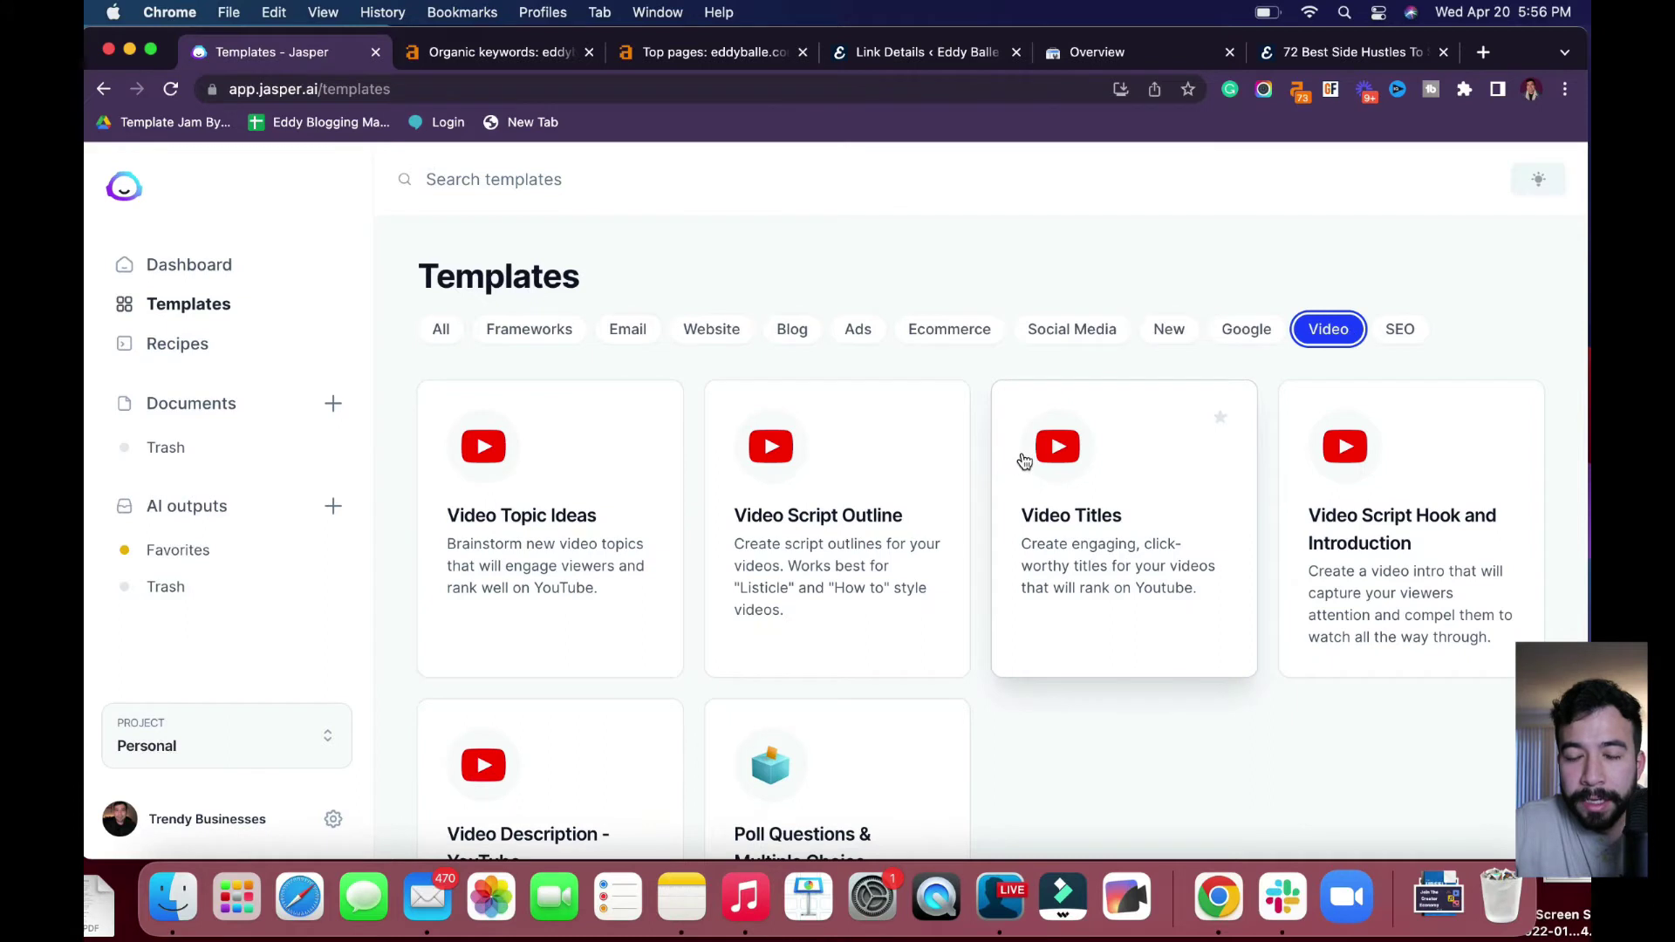
{"action": "scroll", "coordinate": [997, 458], "scroll_direction": "down", "scroll_amount": 1}
{"action": "left_click", "coordinate": [1076, 459]}
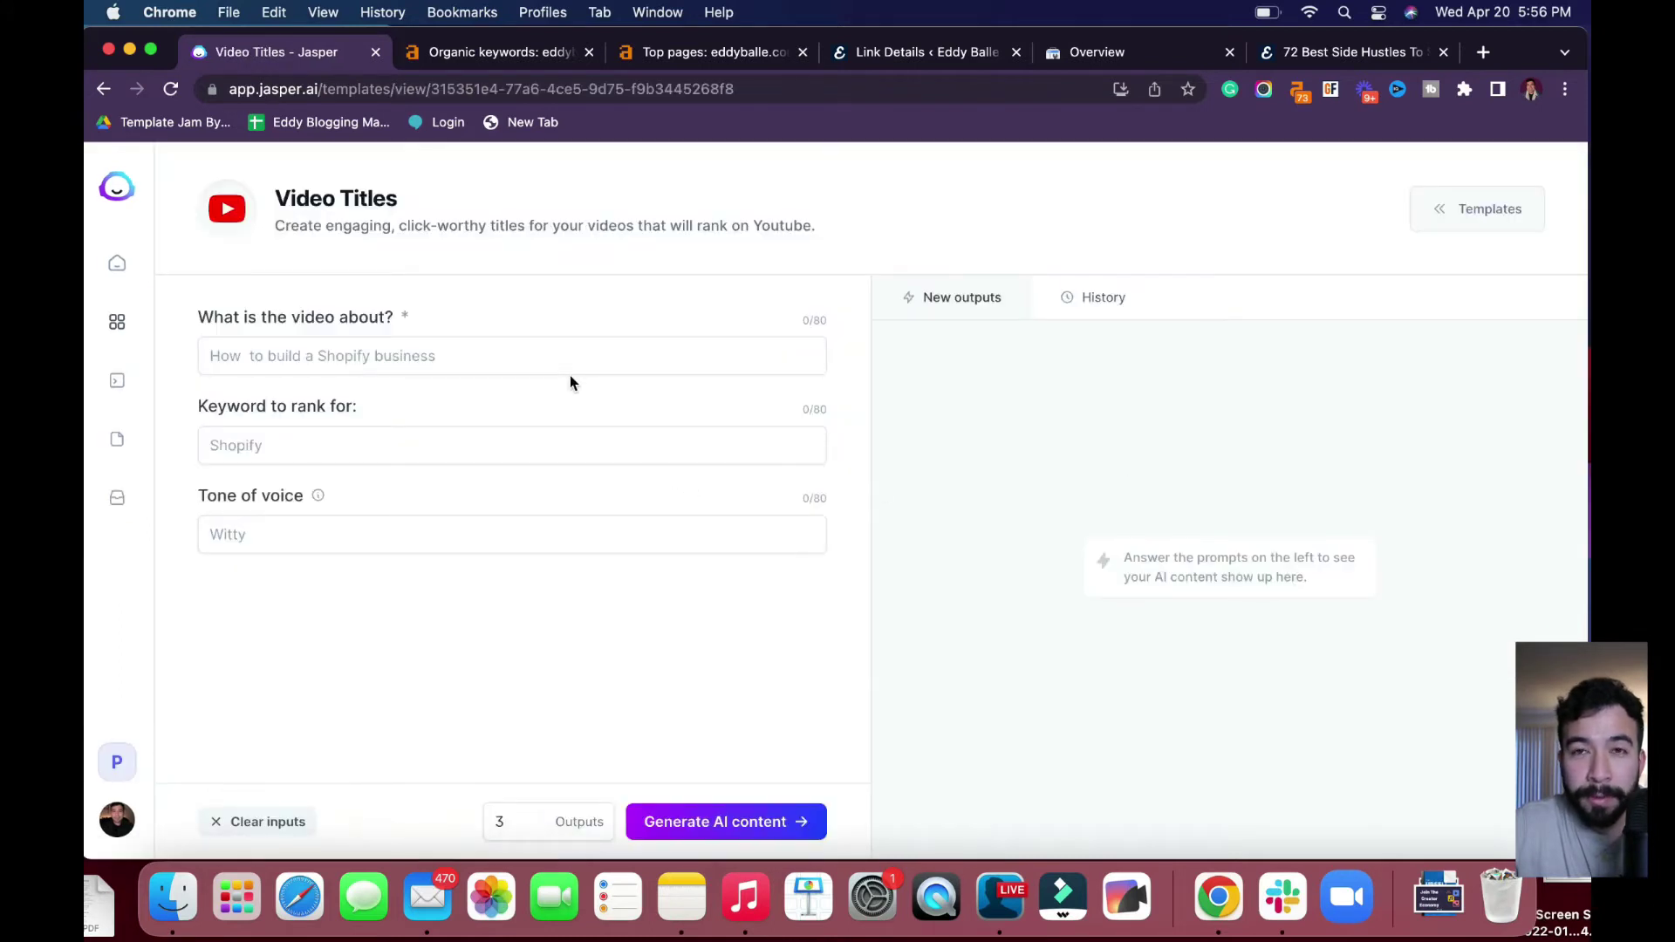
Fill in the online course video topic, keyword 'online courses', tone 'russell brunson', and generate titles.
{"action": "left_click", "coordinate": [608, 355]}
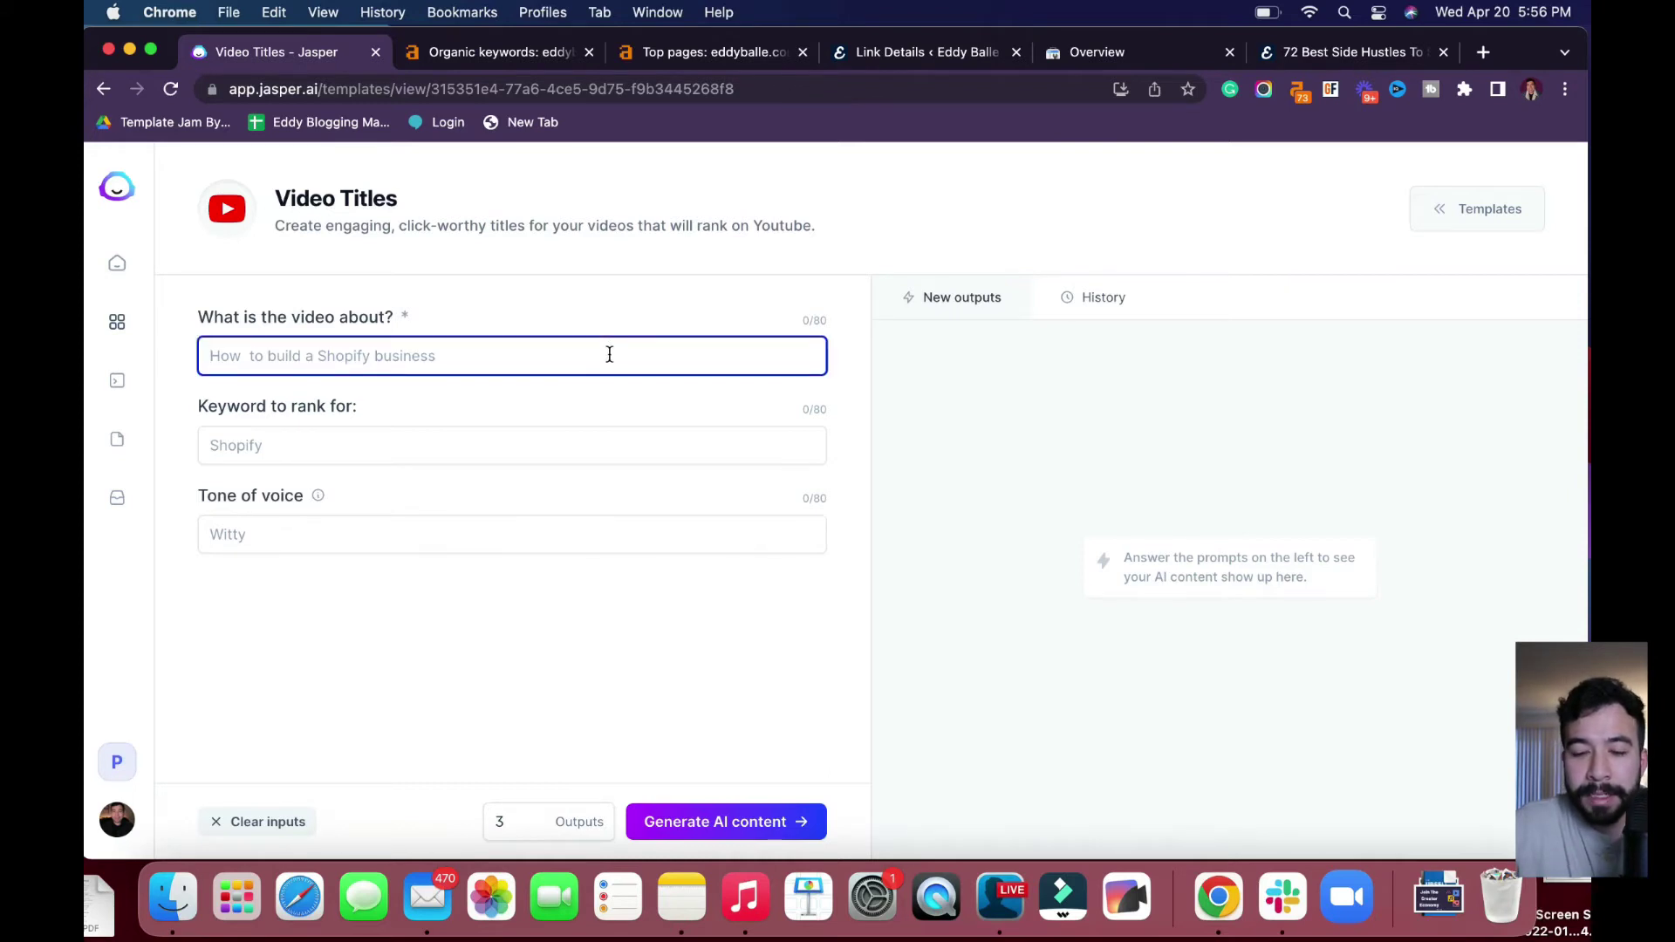
{"action": "type", "text": "how to create an on"}
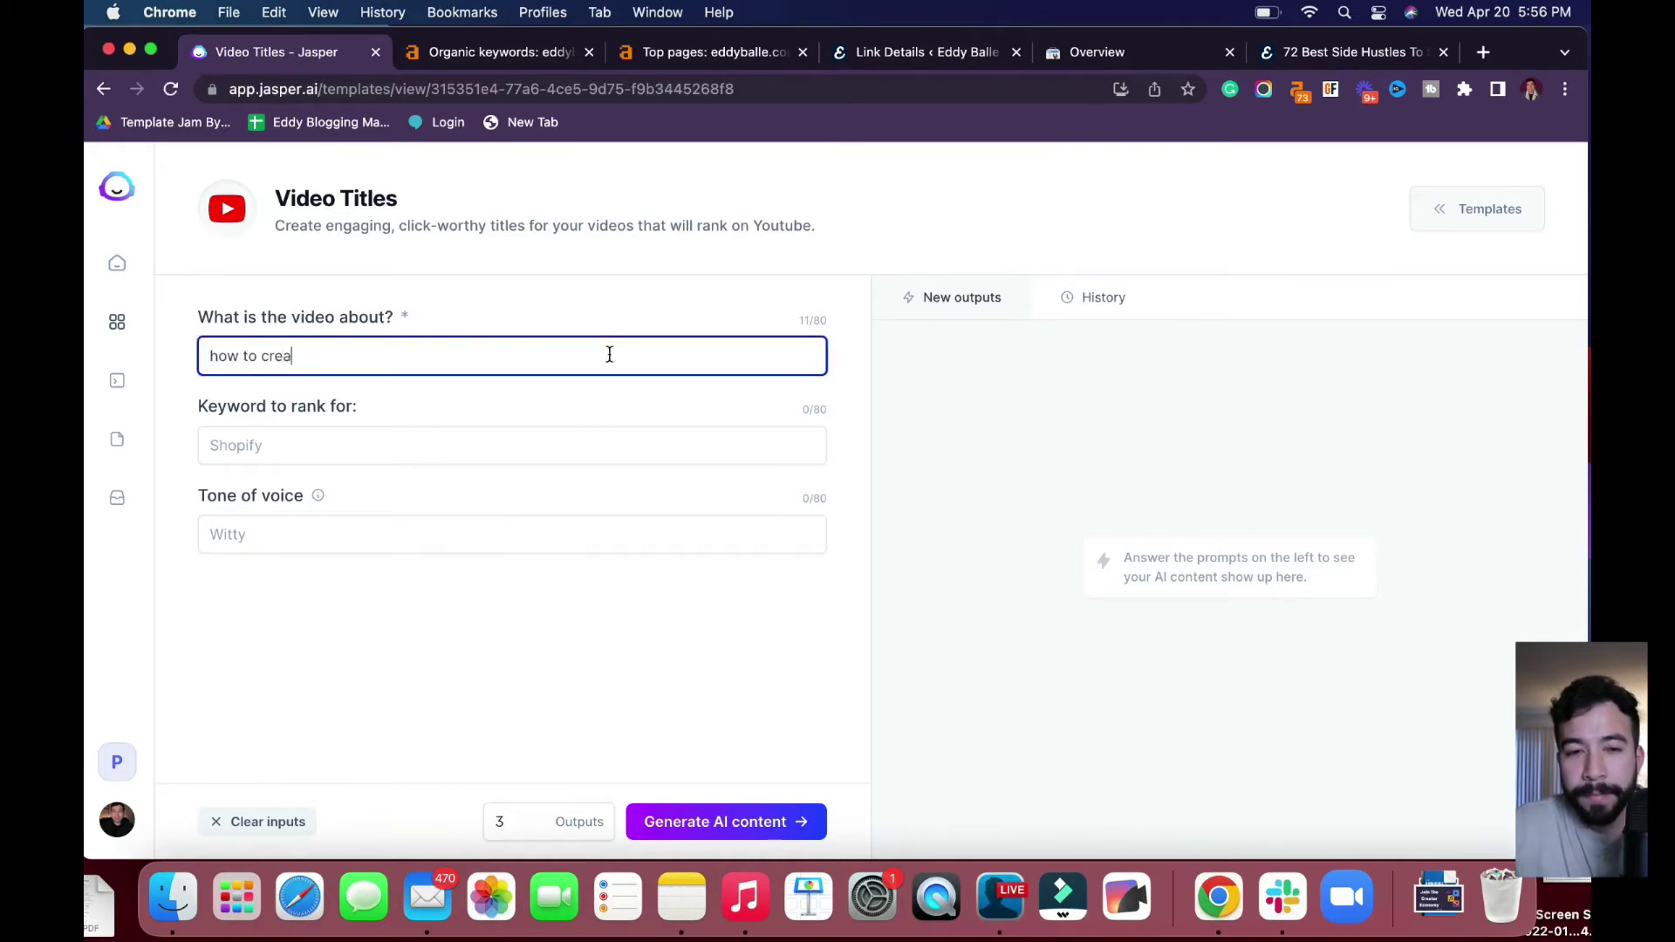
{"action": "type", "text": "line cour"}
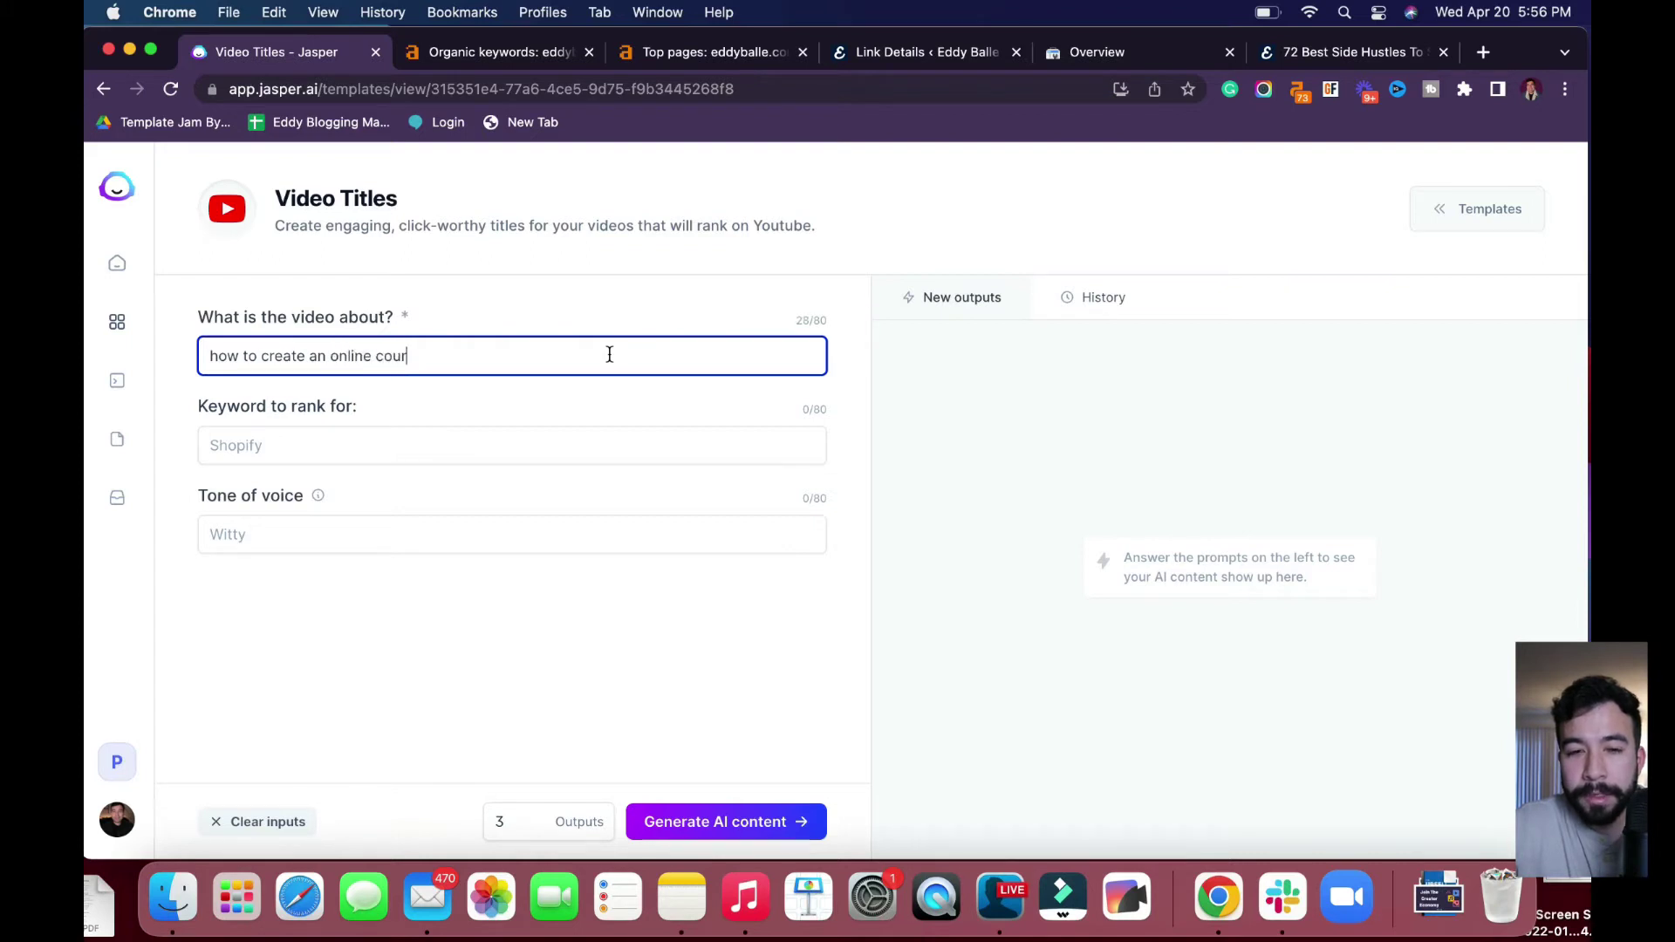
{"action": "type", "text": "se in 2022"}
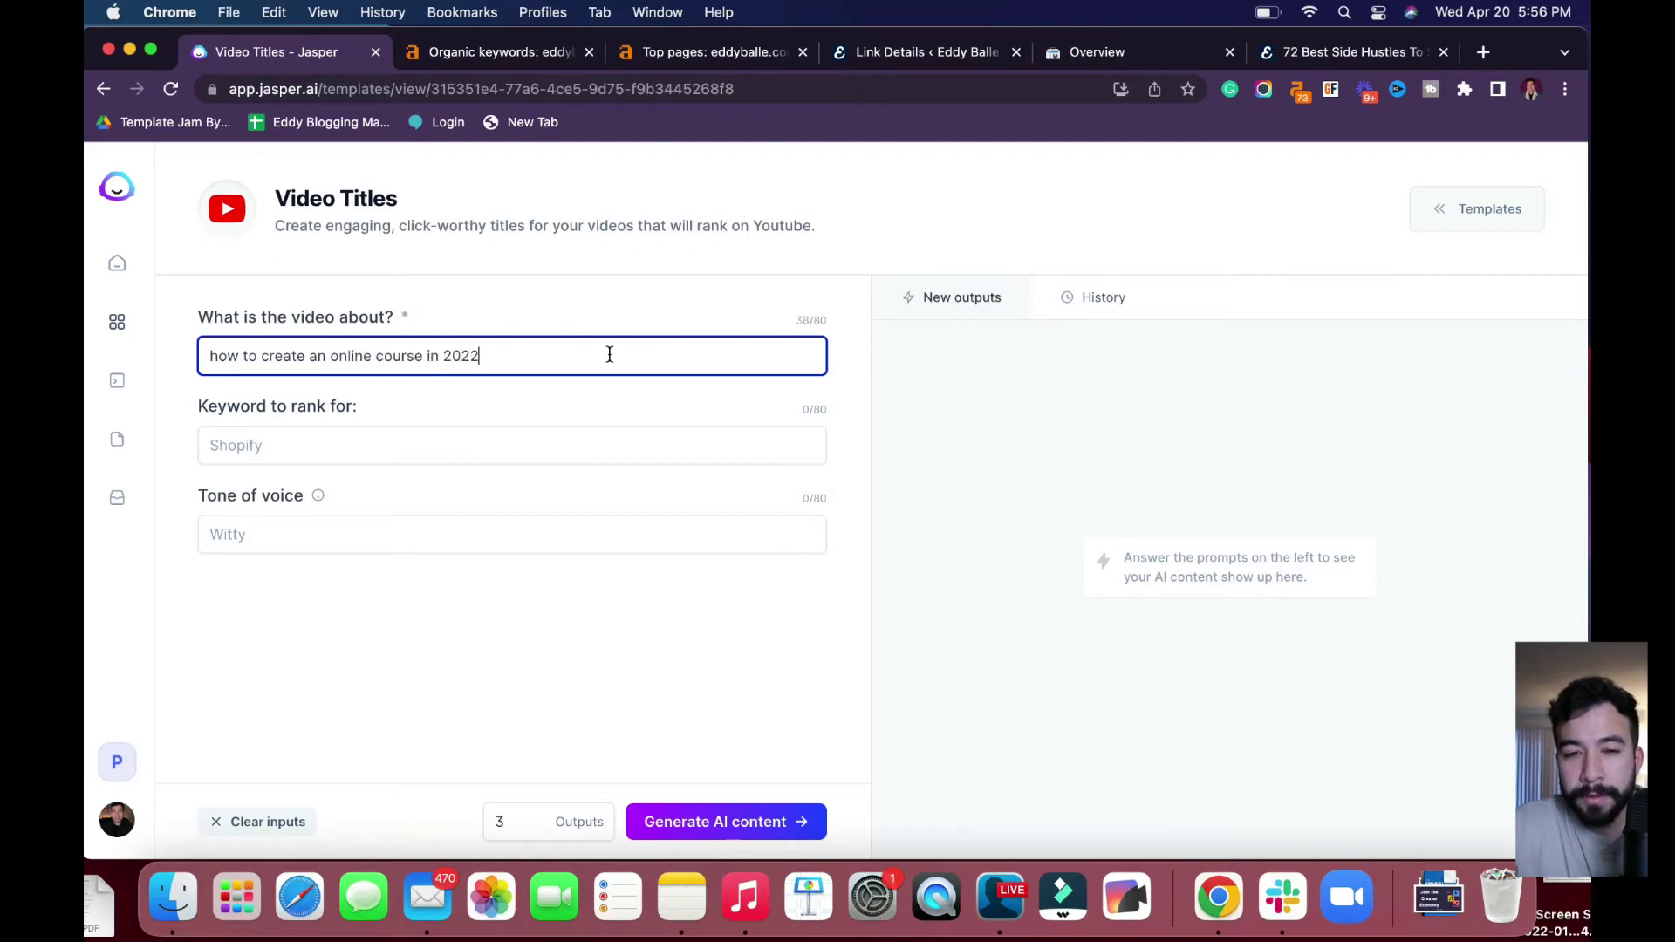
{"action": "left_click", "coordinate": [580, 445]}
{"action": "type", "text": "on"}
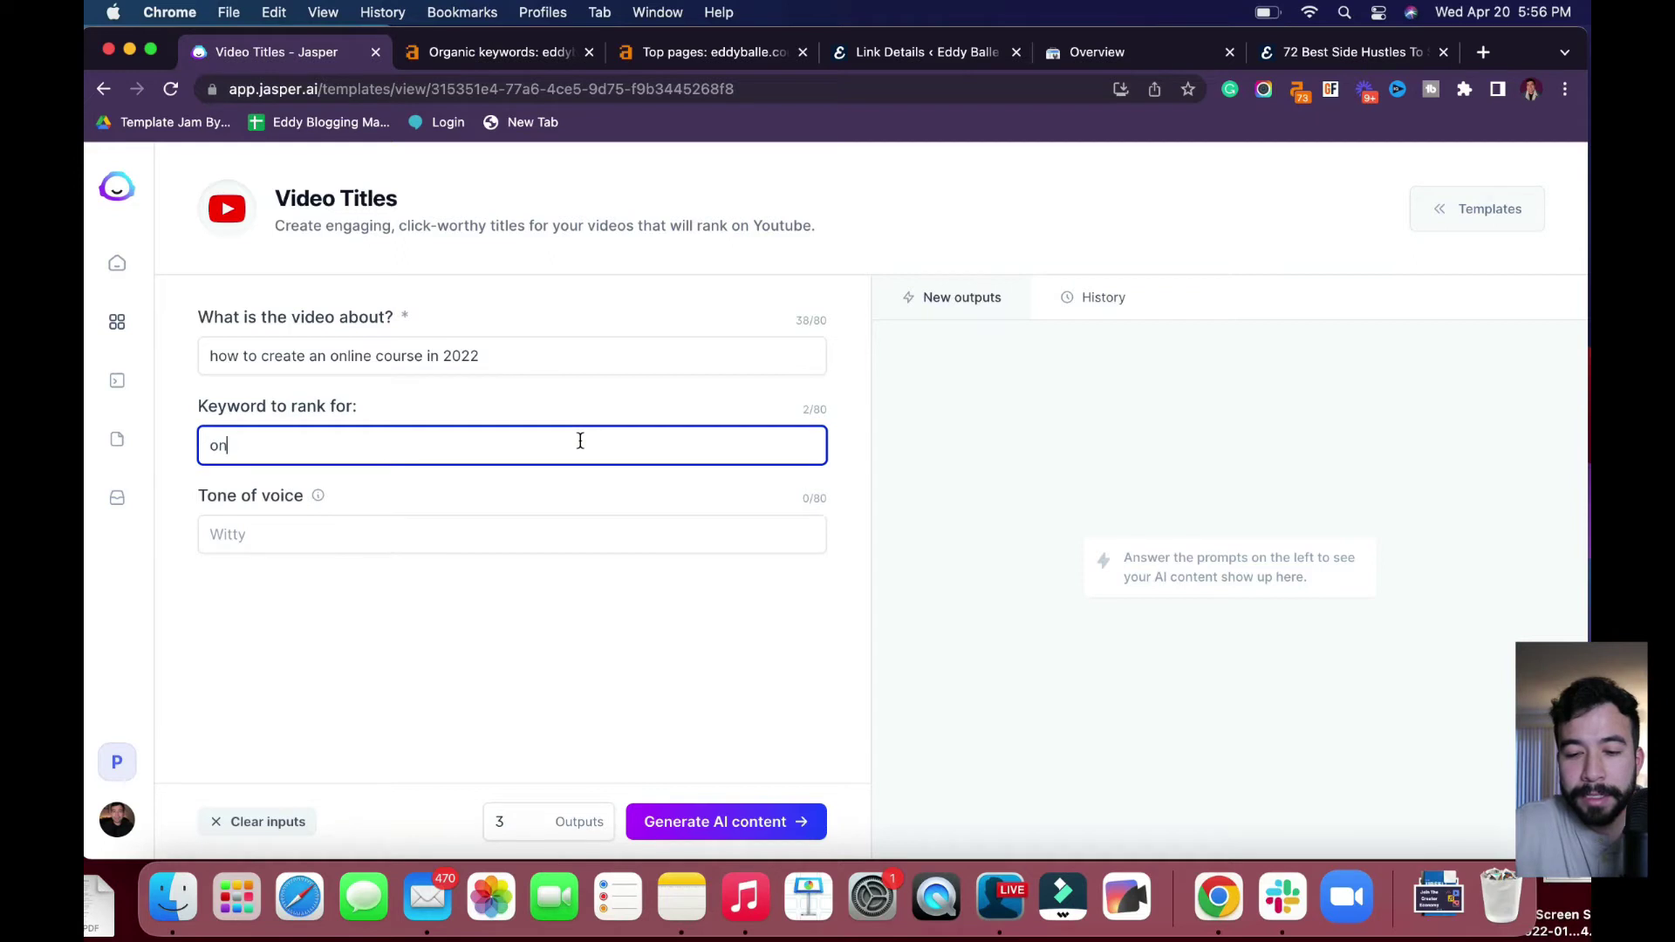
{"action": "type", "text": "line courses"}
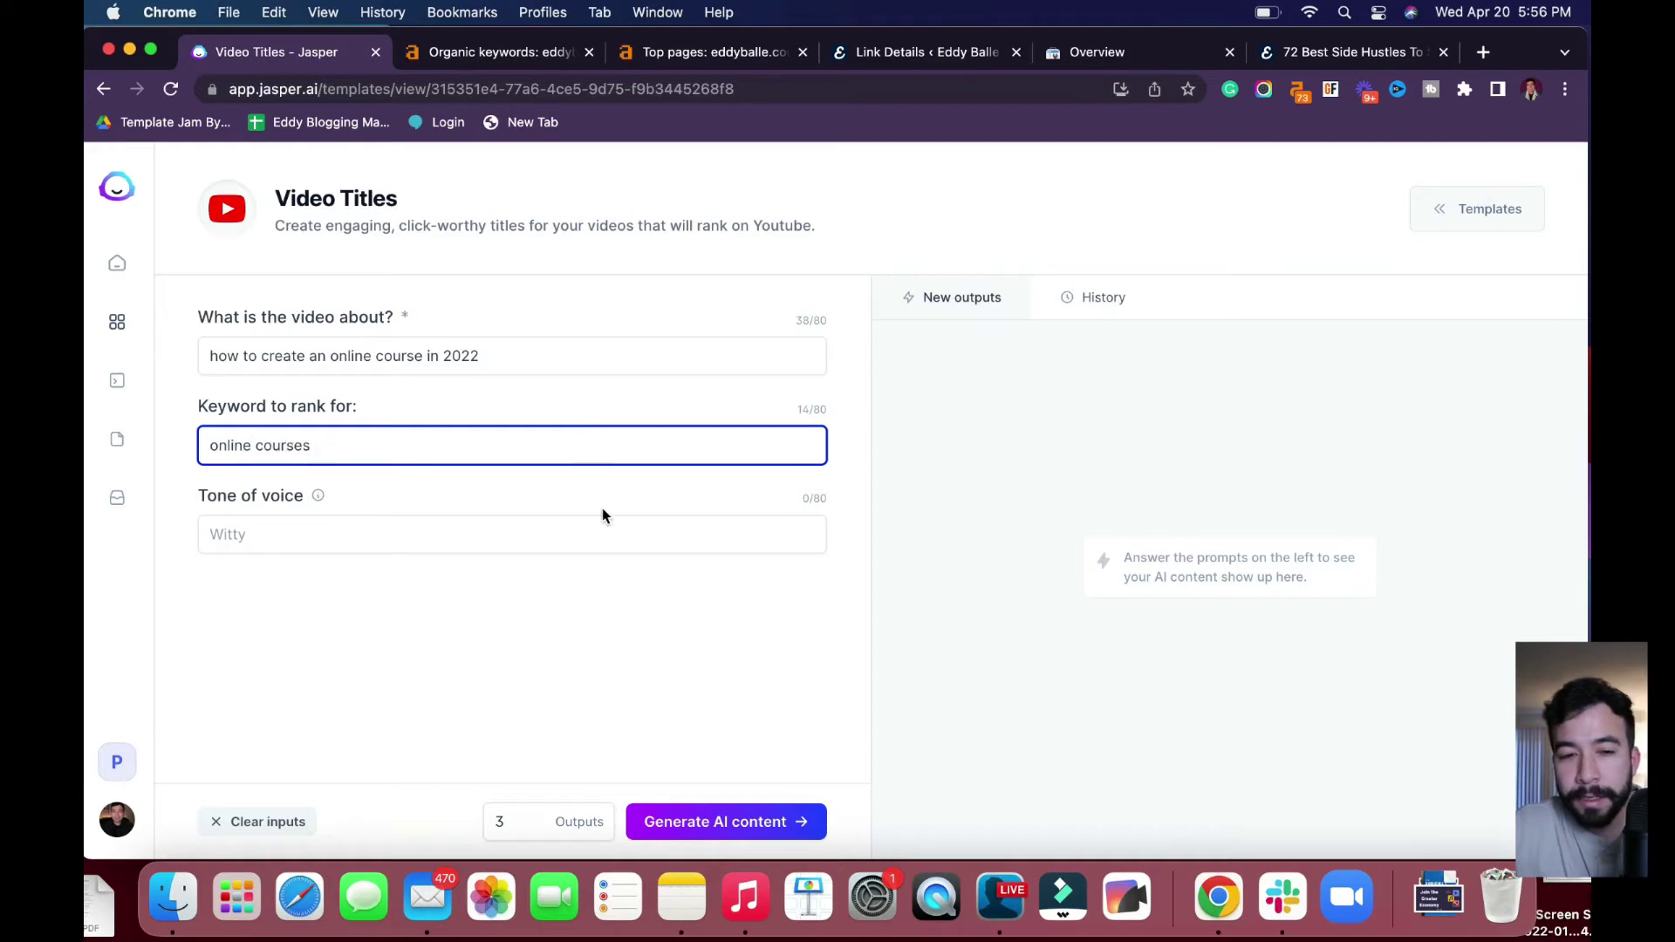
{"action": "left_click", "coordinate": [618, 535]}
{"action": "type", "text": "russell brunson"}
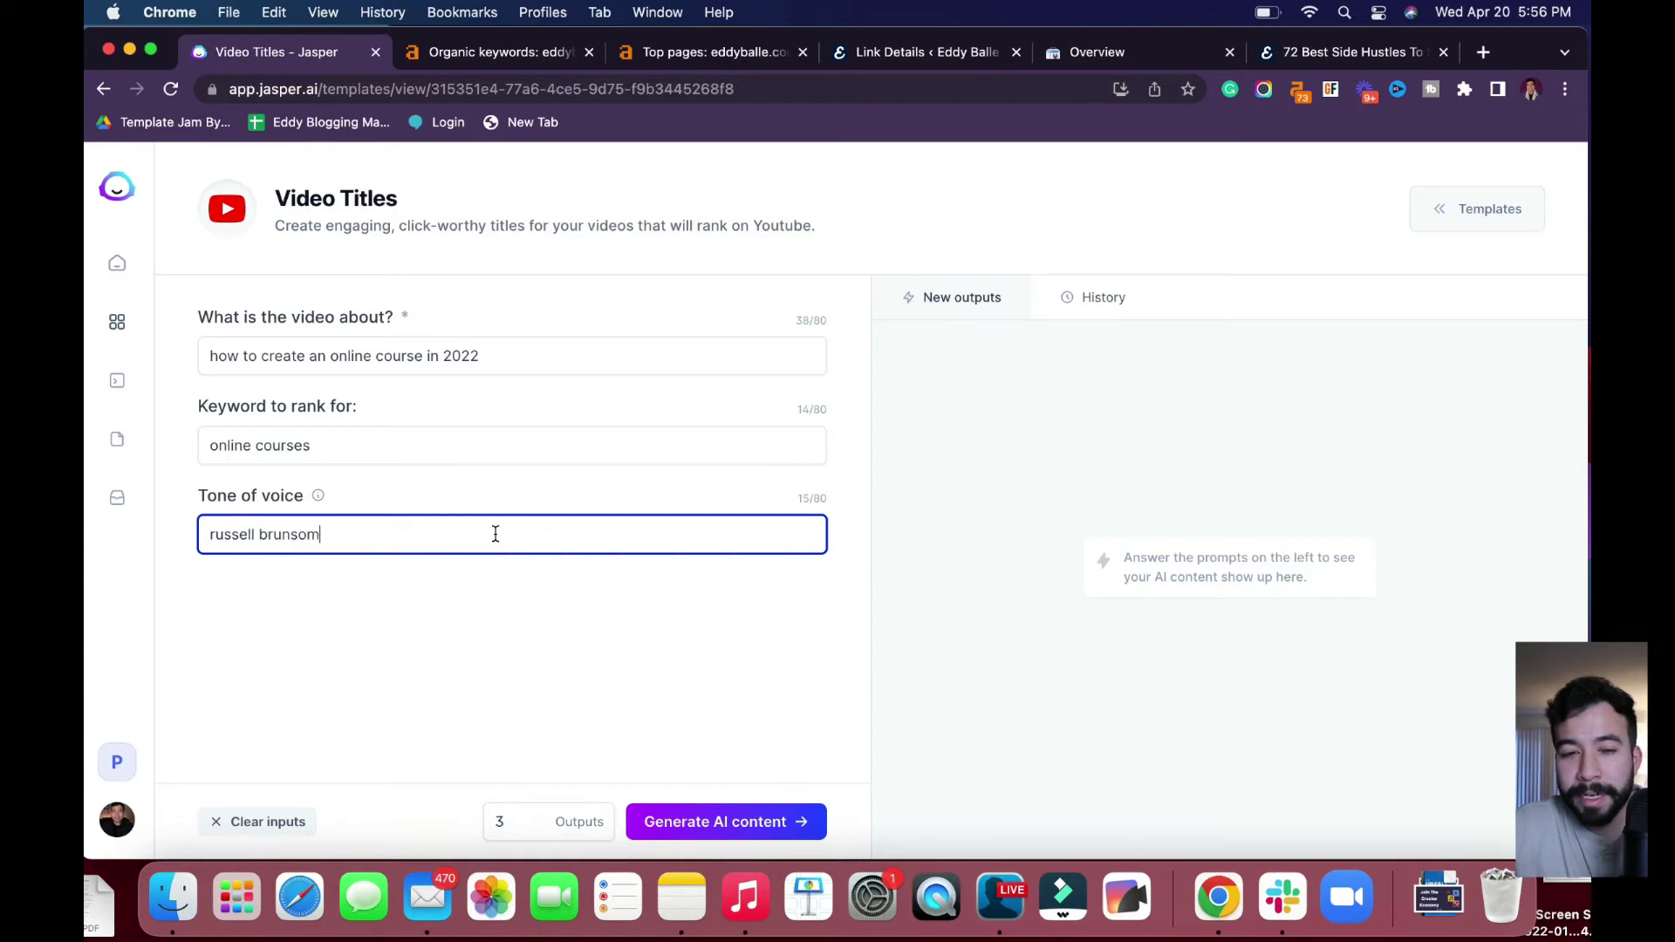
{"action": "left_click", "coordinate": [685, 809]}
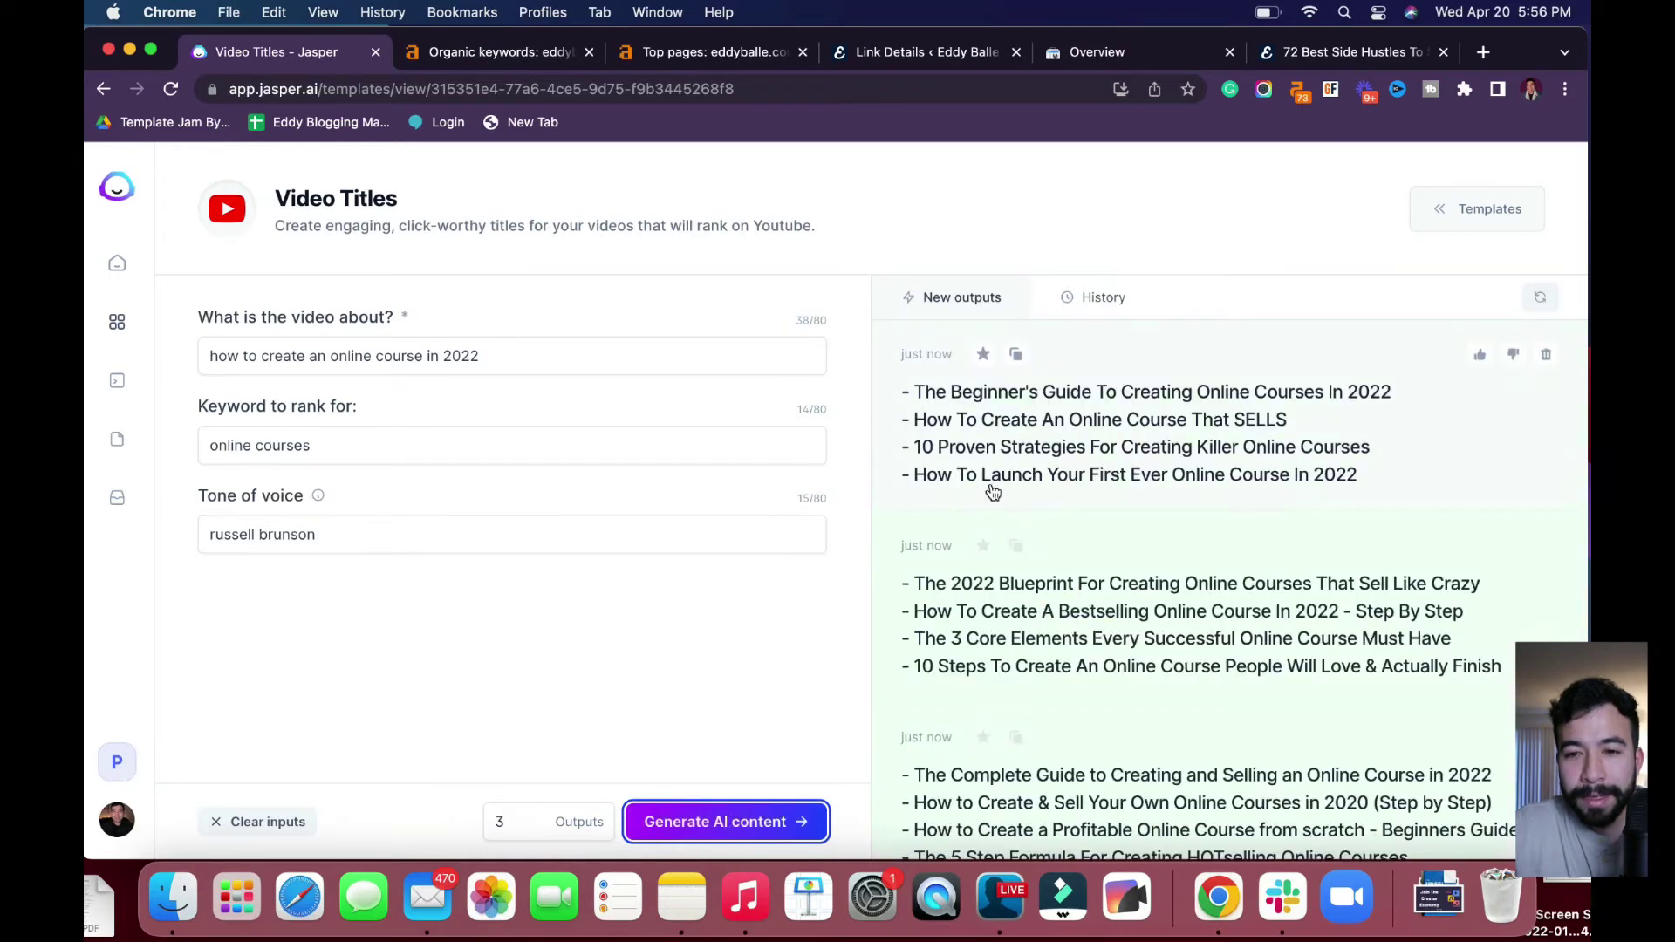
{"action": "scroll", "coordinate": [1217, 442], "scroll_direction": "down", "scroll_amount": 2}
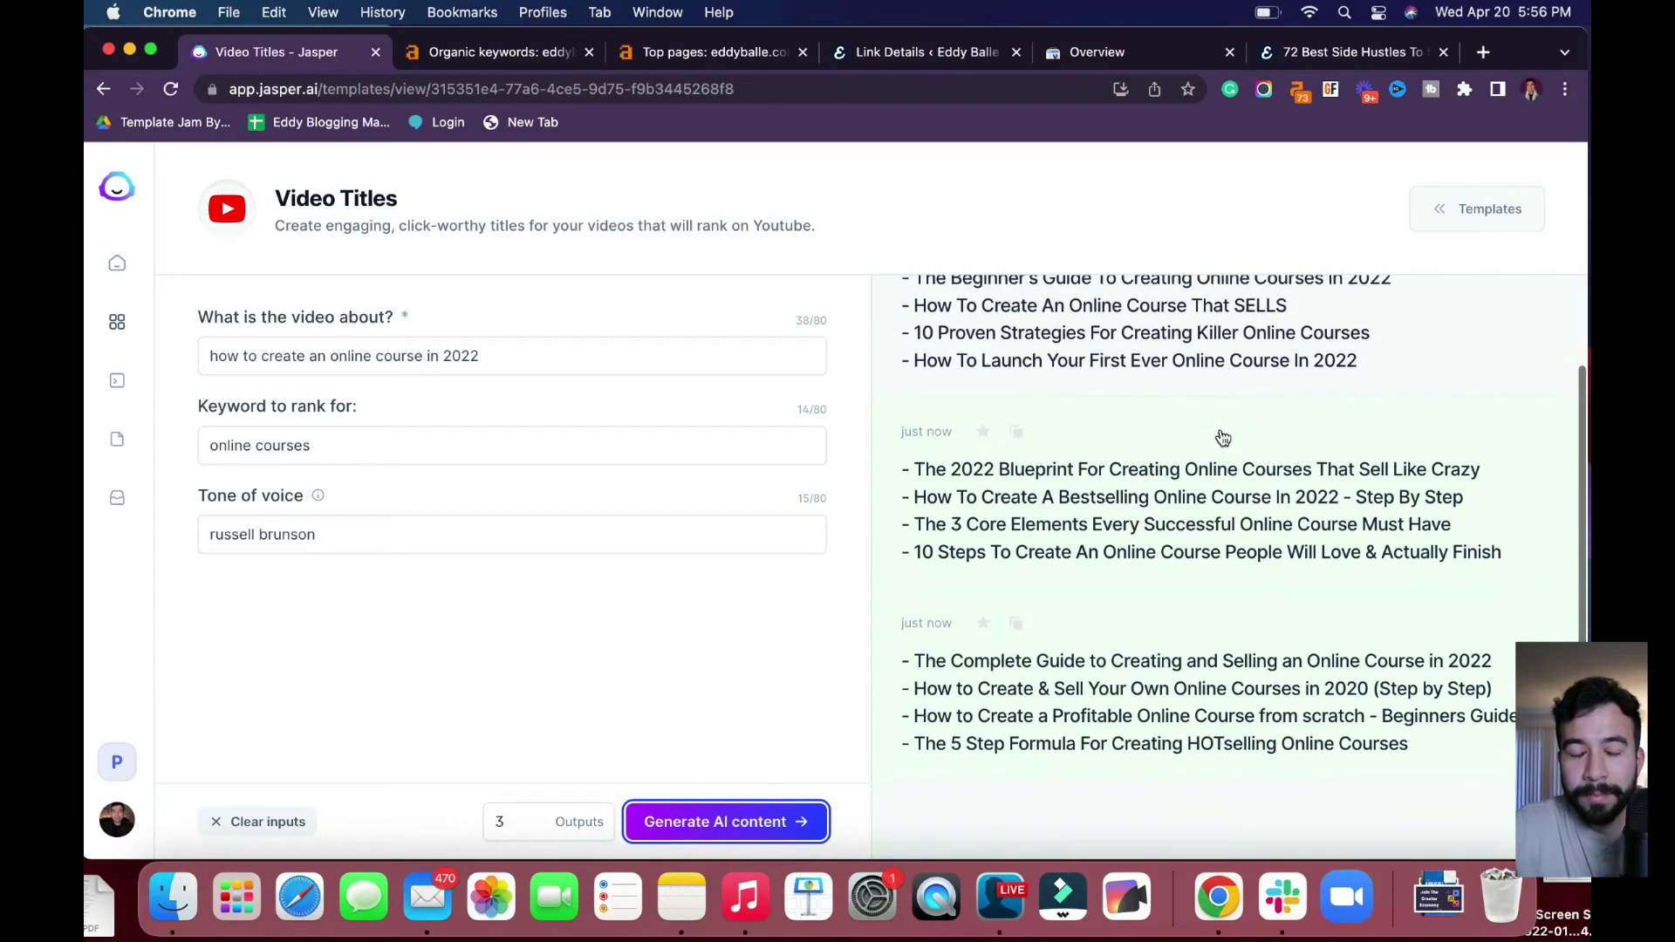
{"action": "scroll", "coordinate": [1221, 437], "scroll_direction": "up", "scroll_amount": 2}
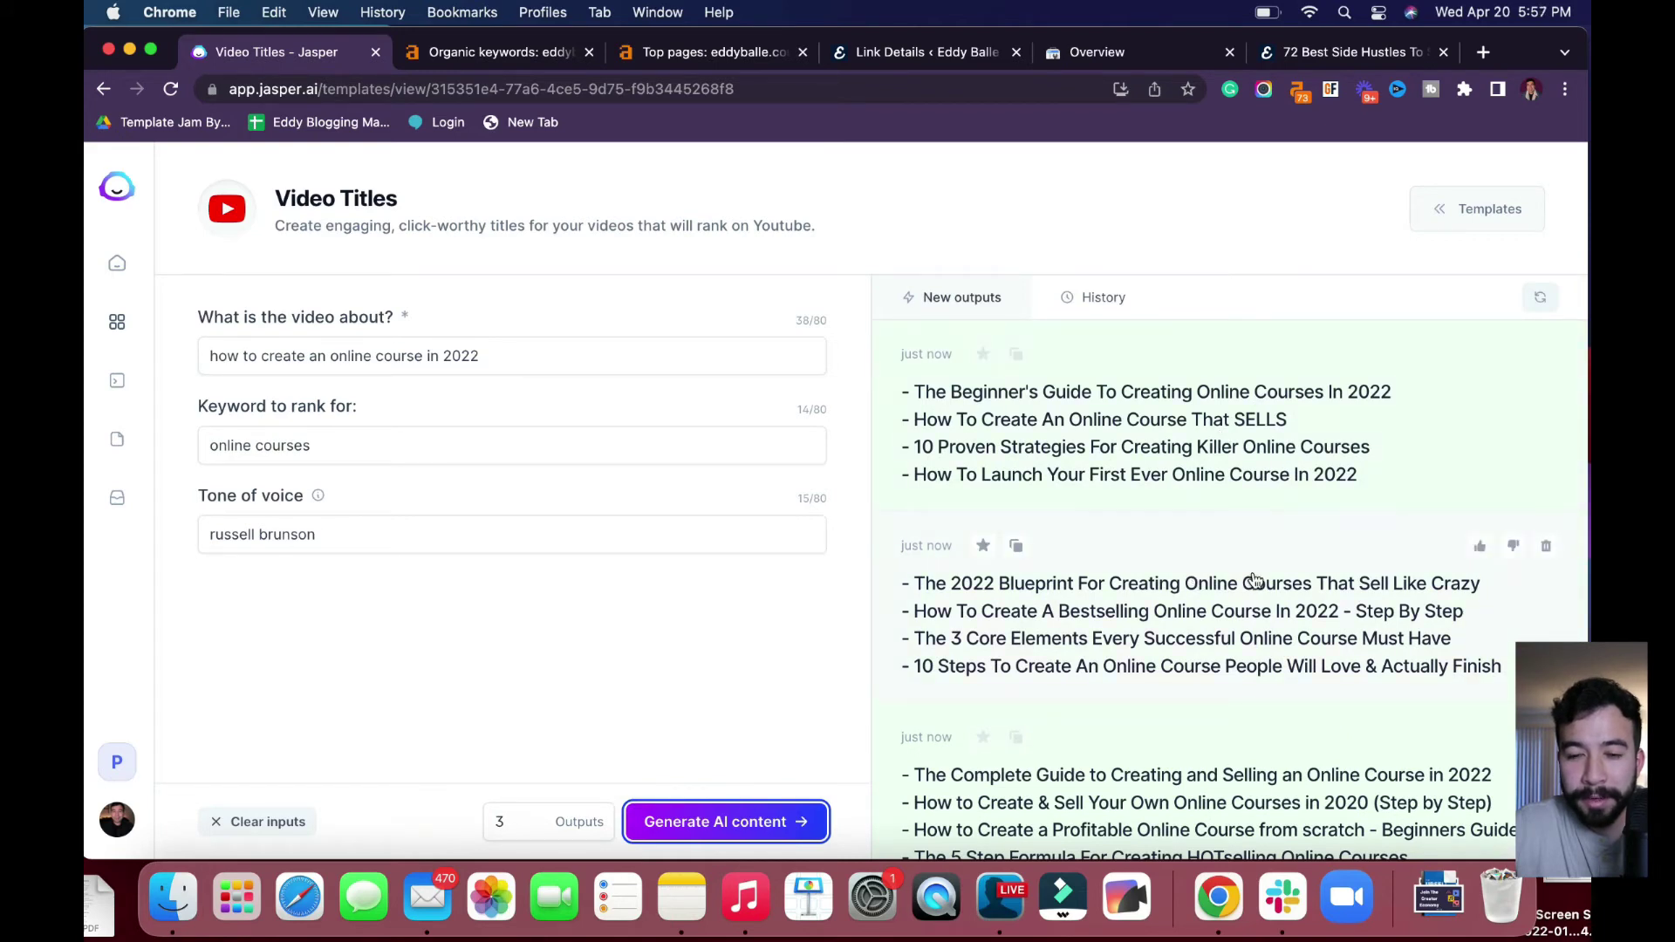
{"action": "scroll", "coordinate": [1205, 538], "scroll_direction": "down", "scroll_amount": 3}
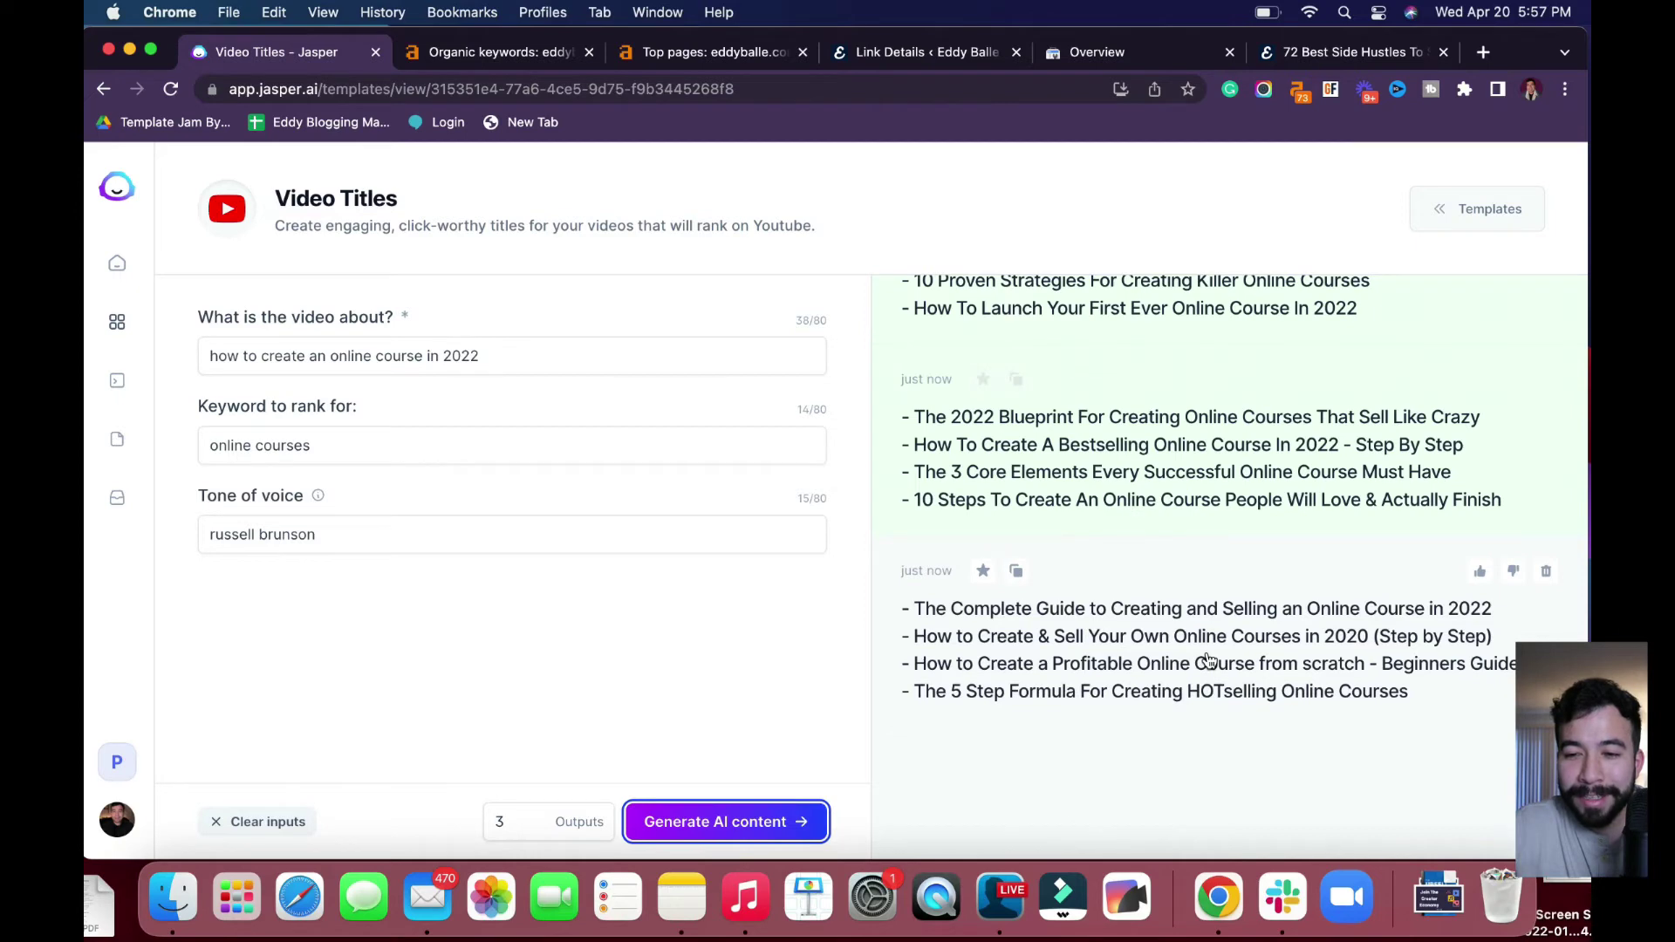
{"action": "scroll", "coordinate": [1207, 661], "scroll_direction": "up", "scroll_amount": 2}
{"action": "scroll", "coordinate": [1182, 588], "scroll_direction": "up", "scroll_amount": 1}
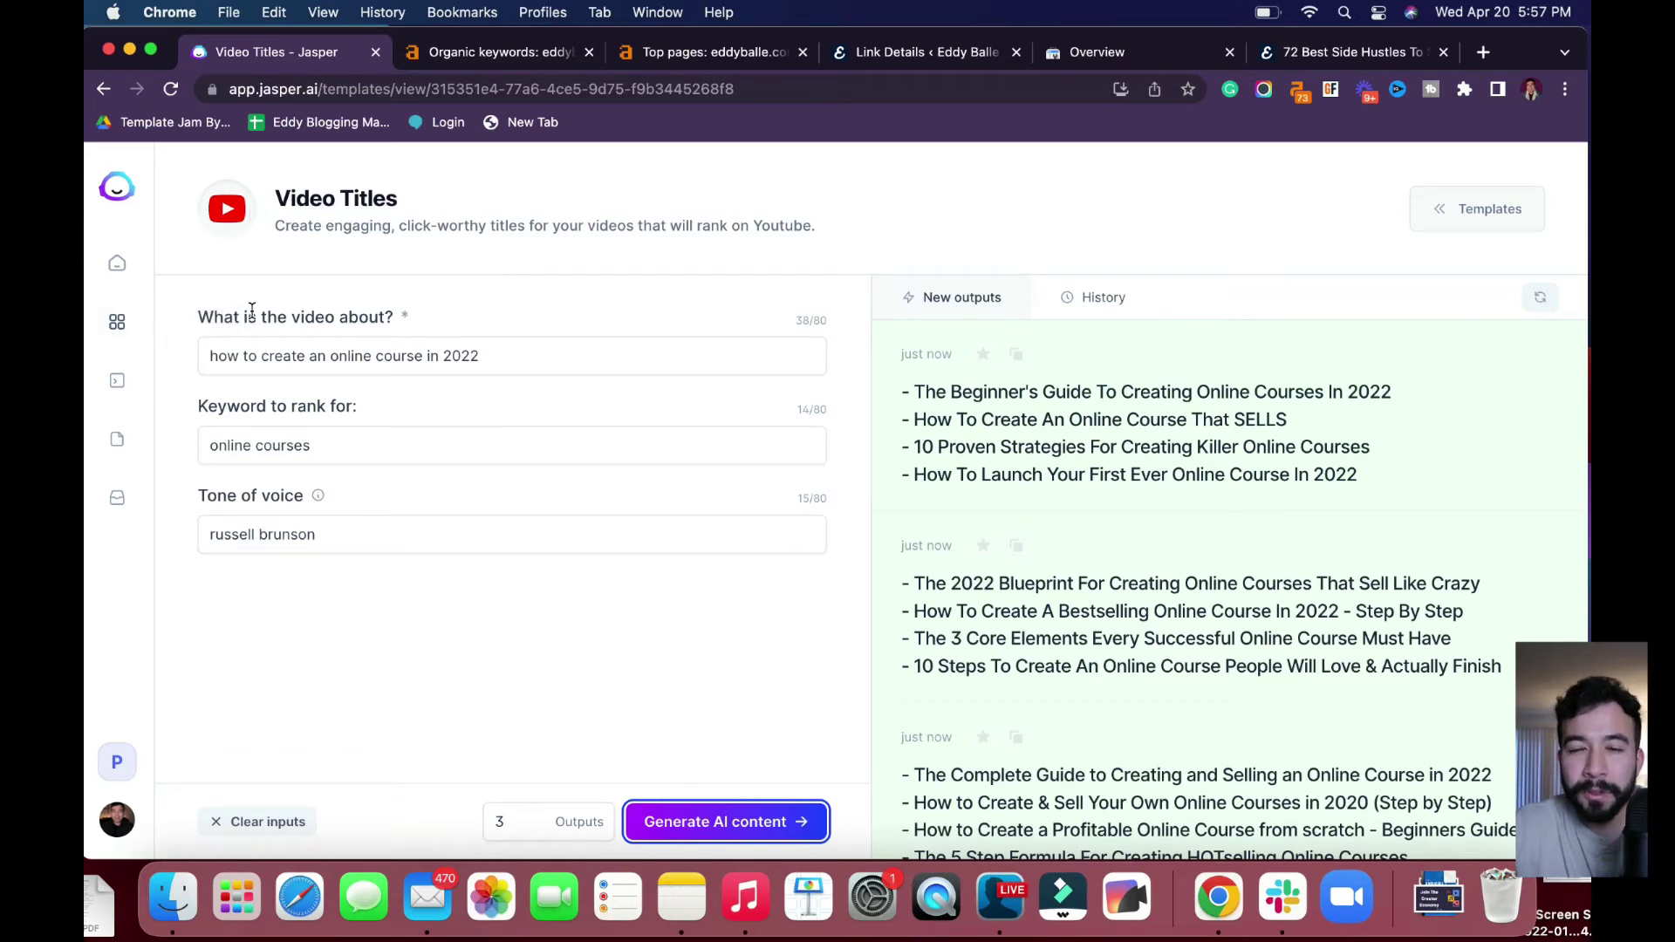
From the templates gallery's Social Media filter, choose Engaging Questions and begin the topic 'is NFT'.
{"action": "left_click", "coordinate": [117, 321]}
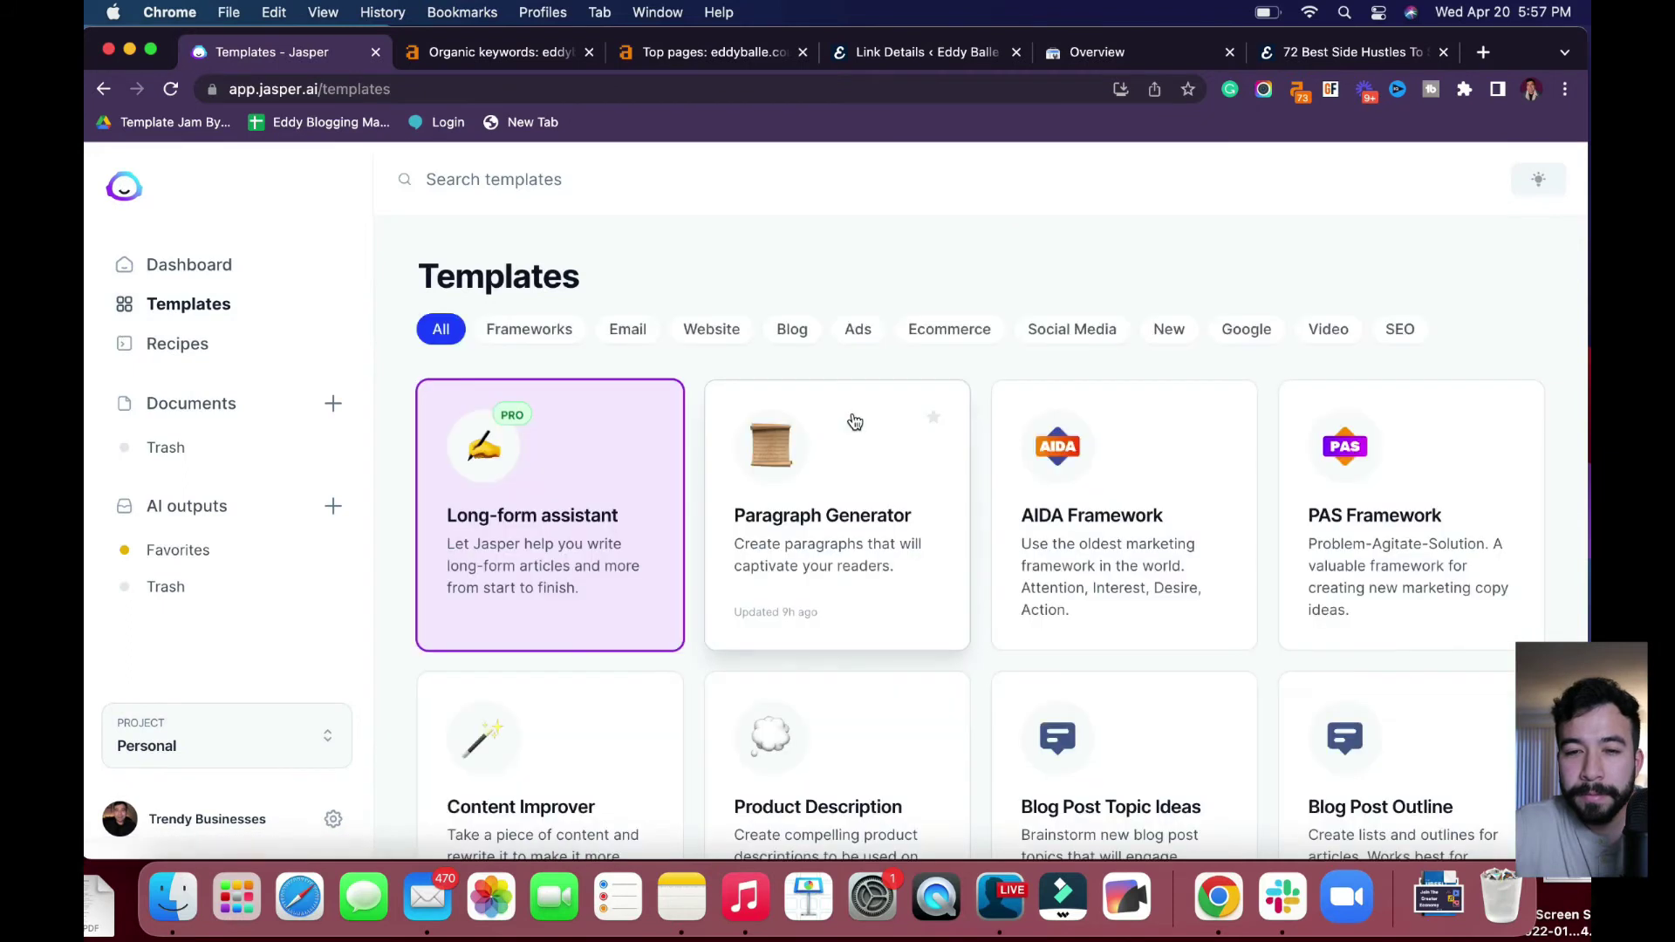
{"action": "left_click", "coordinate": [1071, 331]}
{"action": "scroll", "coordinate": [698, 504], "scroll_direction": "down", "scroll_amount": 2}
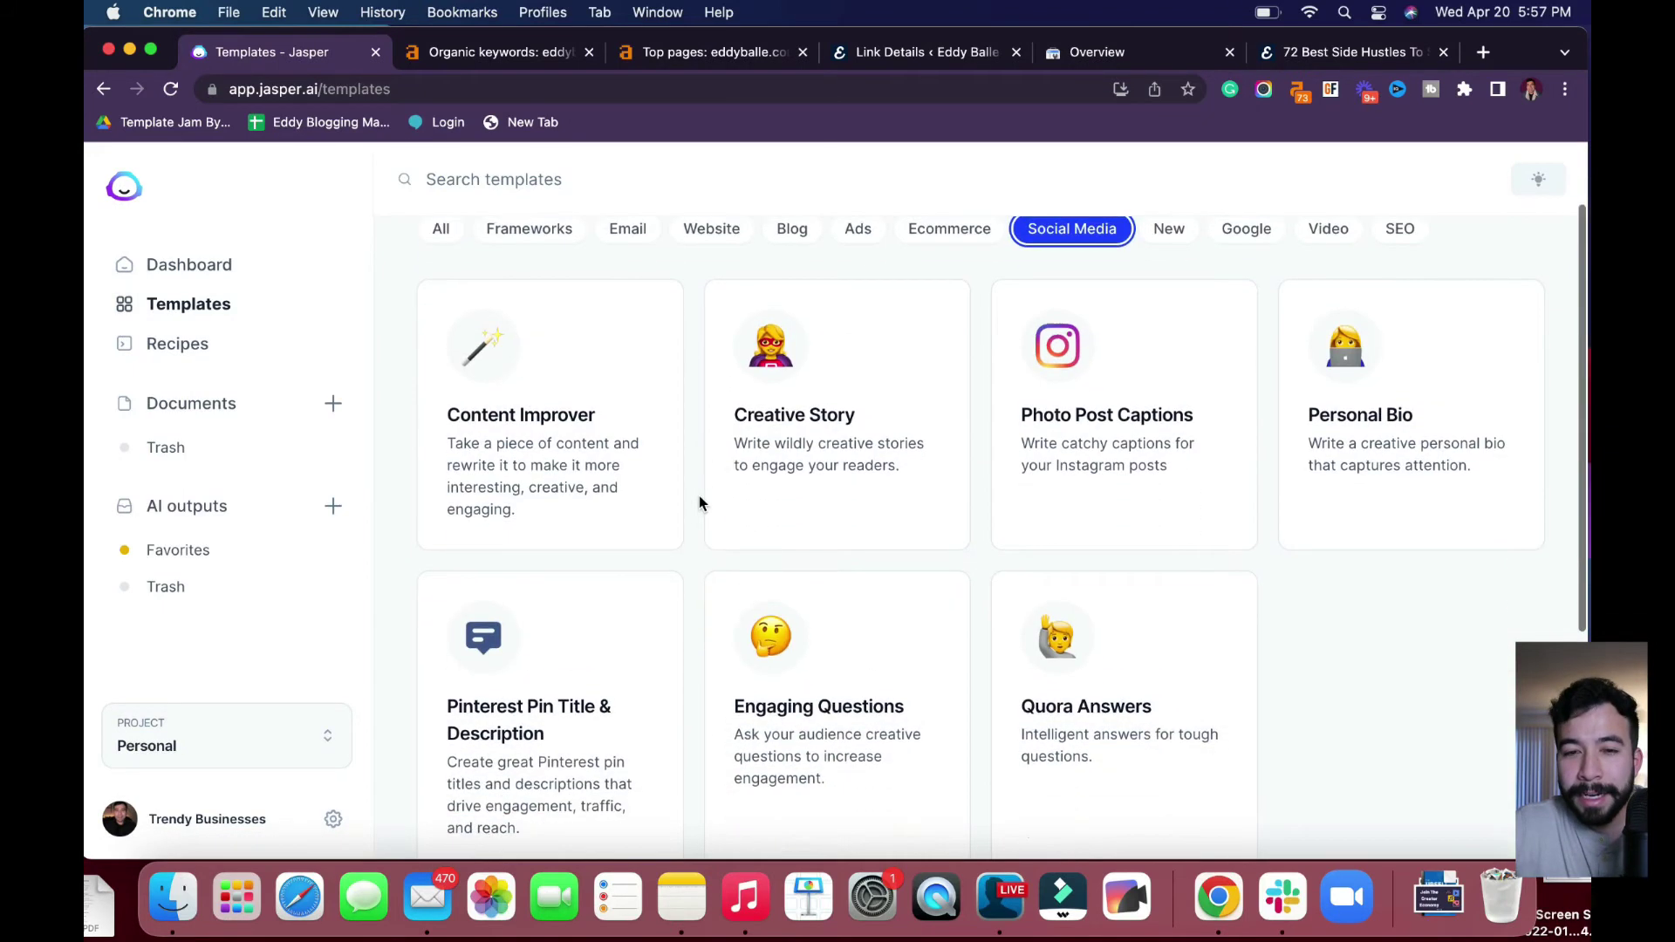
{"action": "scroll", "coordinate": [698, 504], "scroll_direction": "down", "scroll_amount": 1}
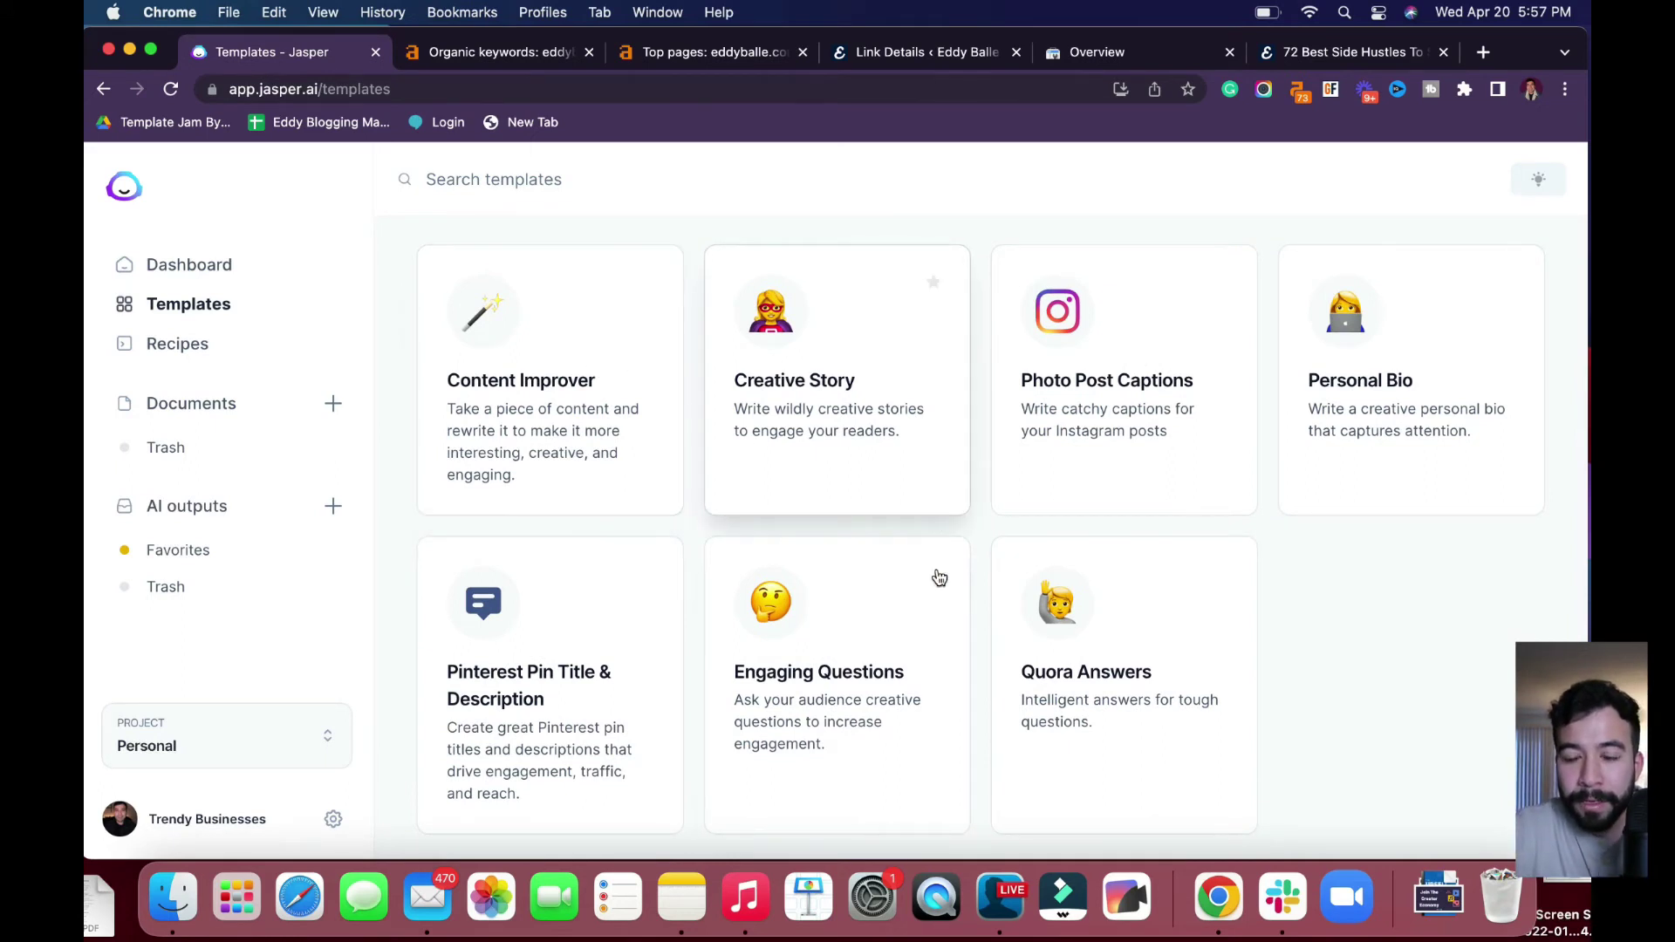
{"action": "left_click", "coordinate": [880, 651]}
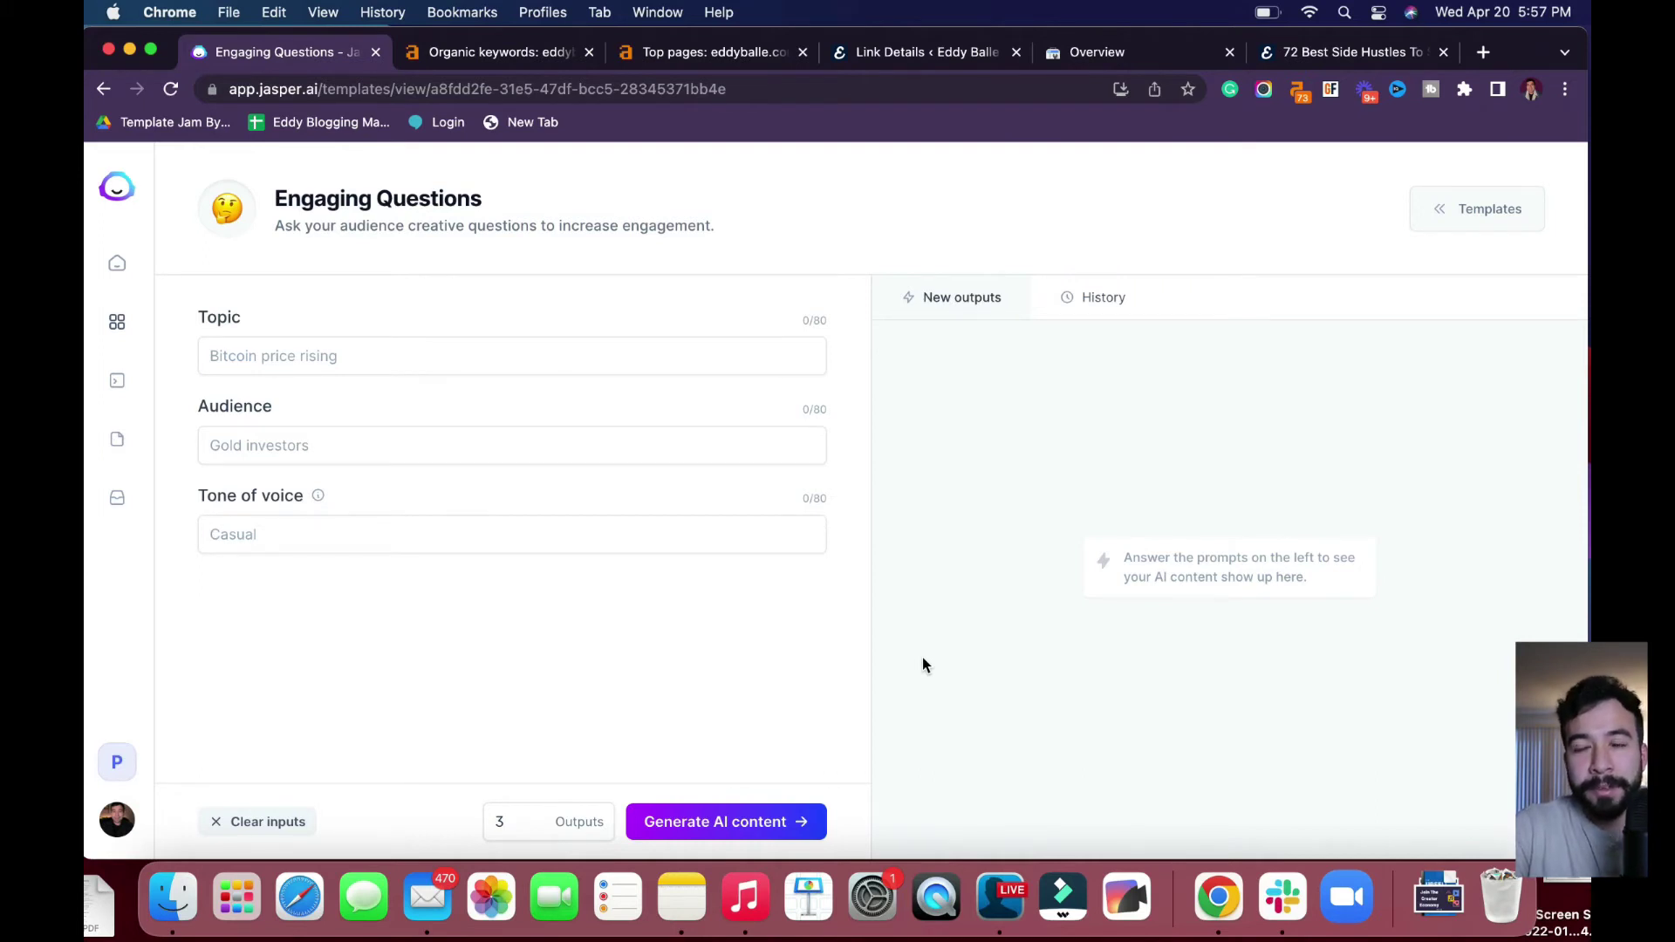
{"action": "left_click", "coordinate": [601, 366]}
{"action": "type", "text": "is NFT"}
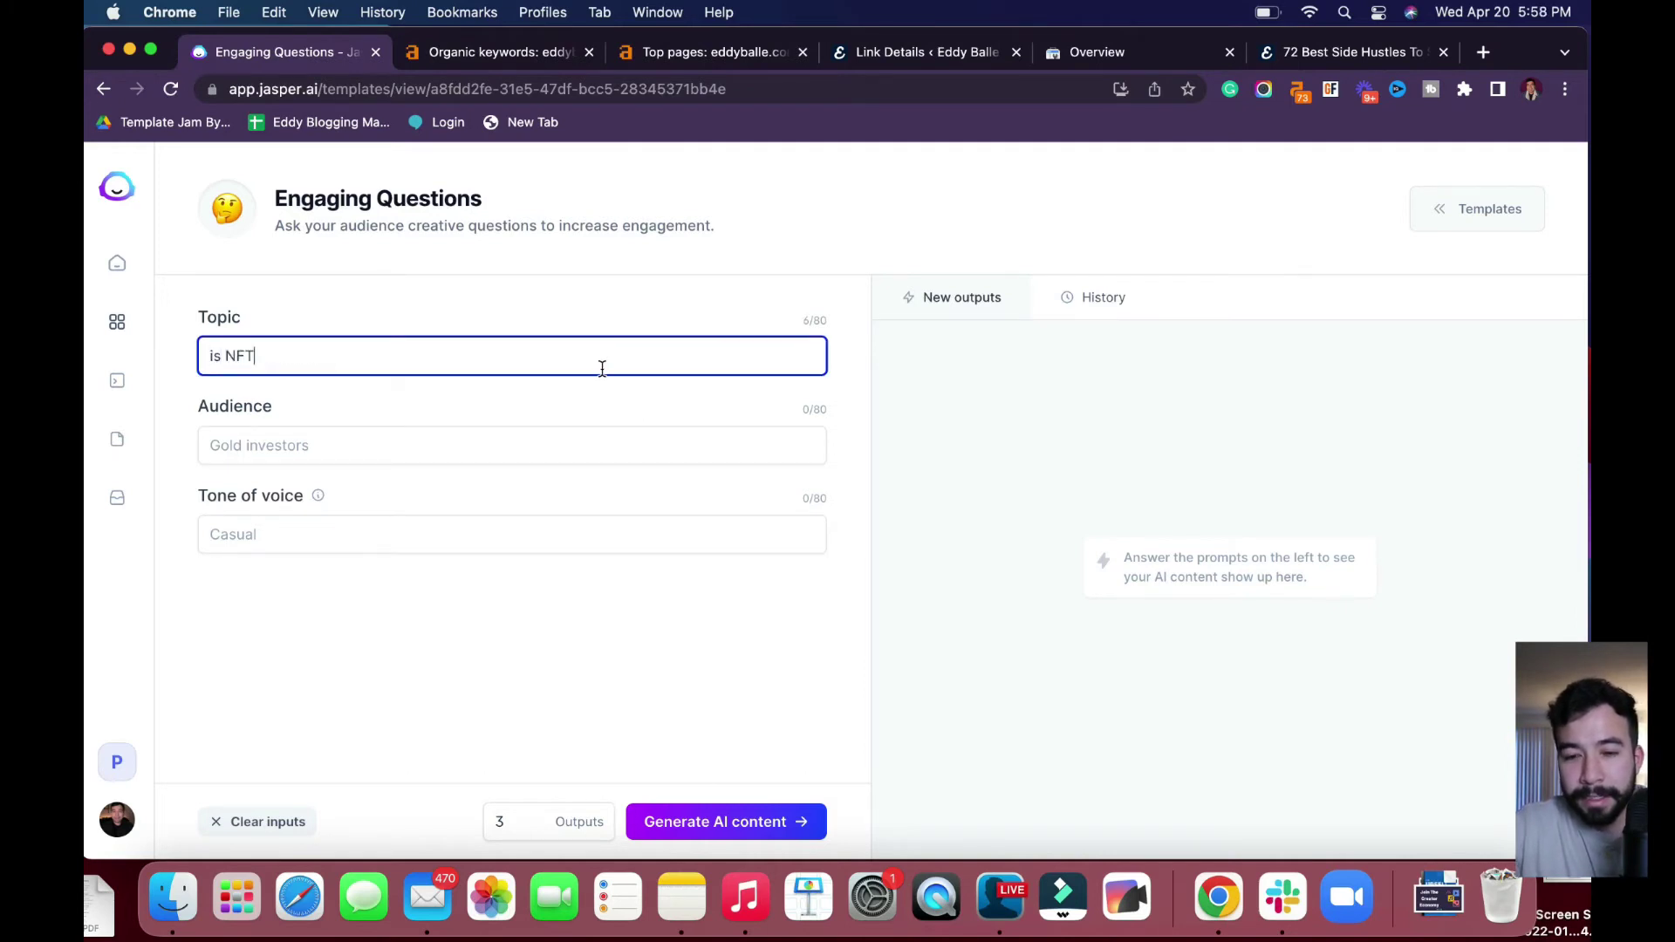
{"action": "type", "text": "'s worth it."}
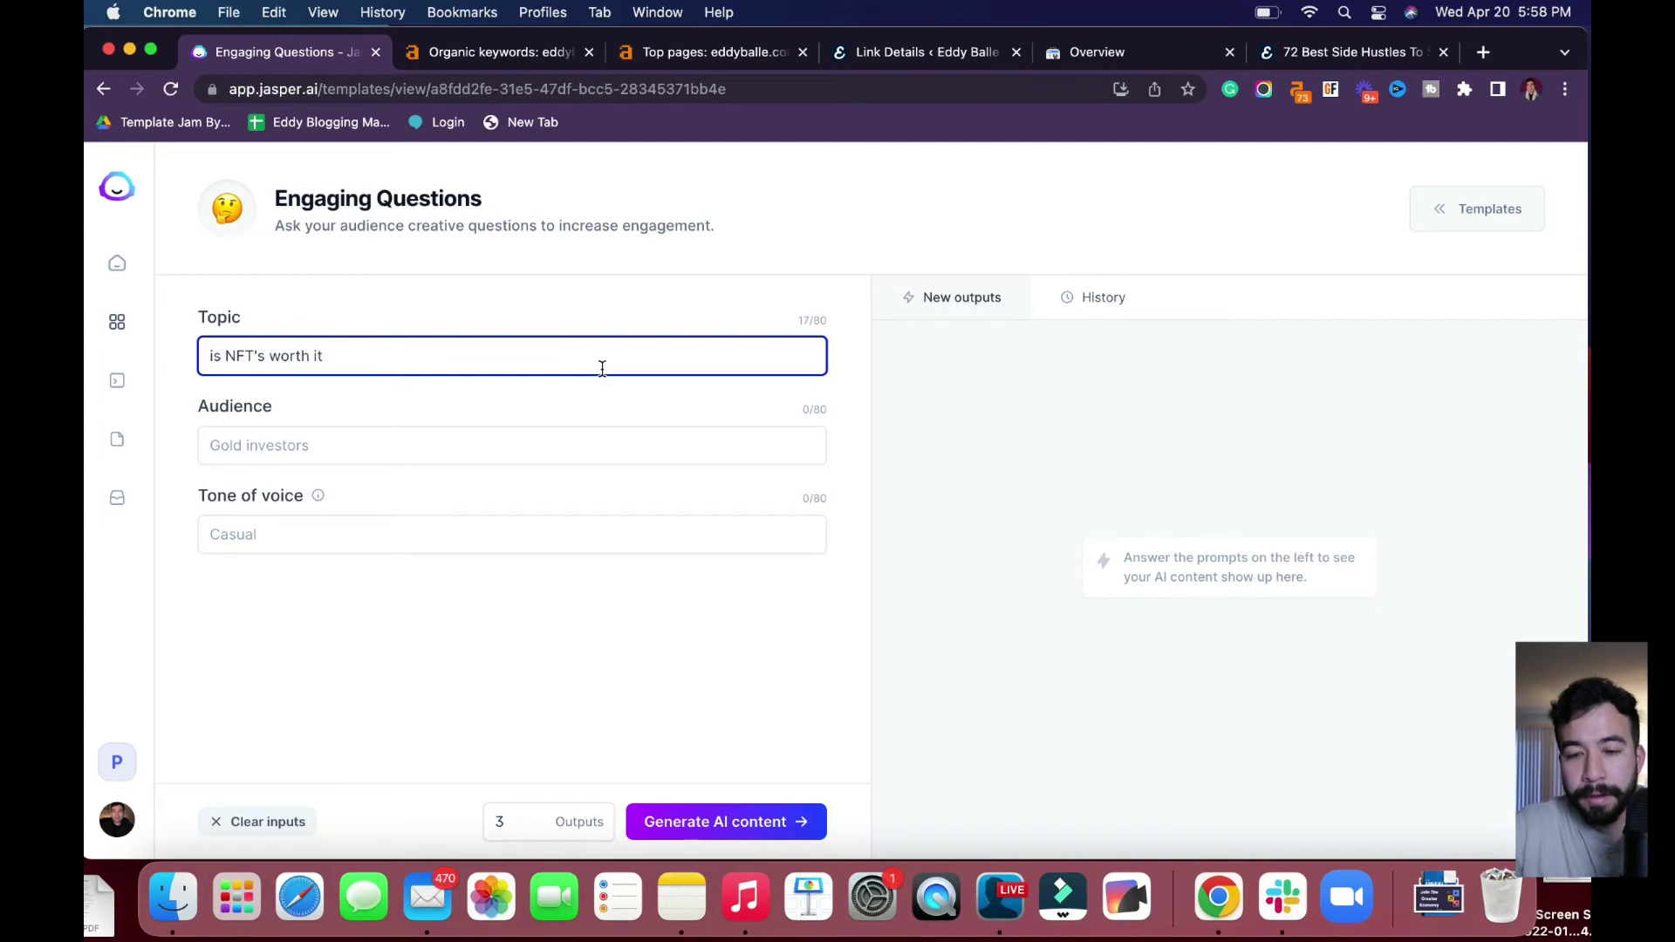
Set audience 'crypto investors', tone 'witty', topic 'is NFT's worth it?', and generate the questions.
{"action": "left_click", "coordinate": [609, 446]}
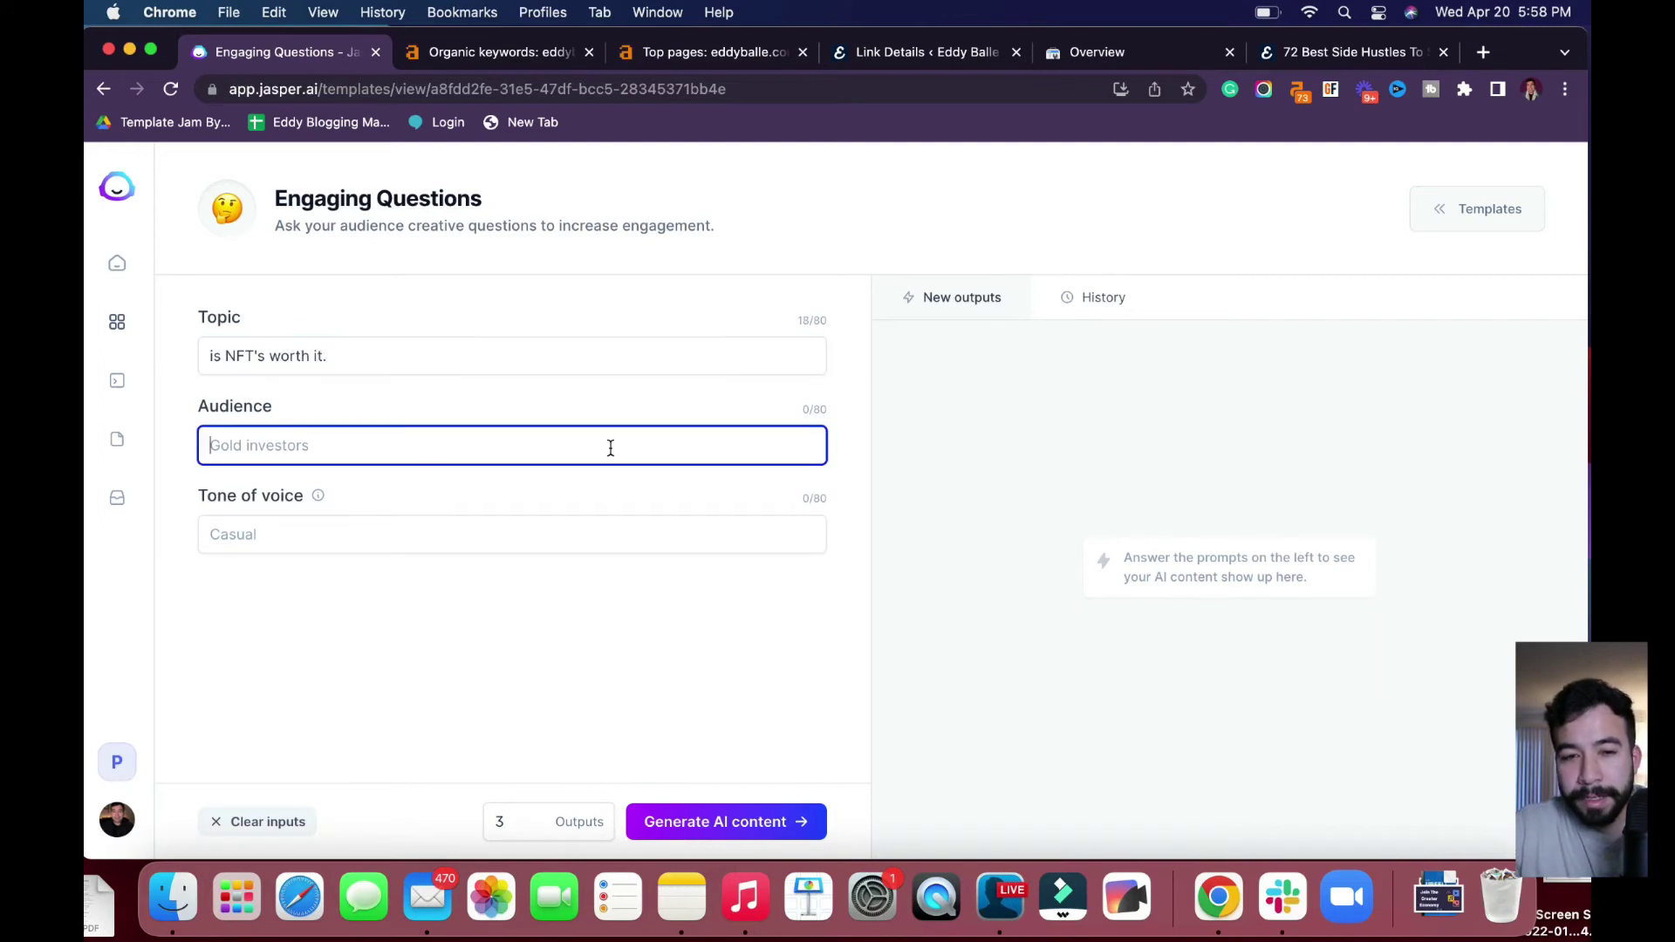
{"action": "type", "text": "crypto i"}
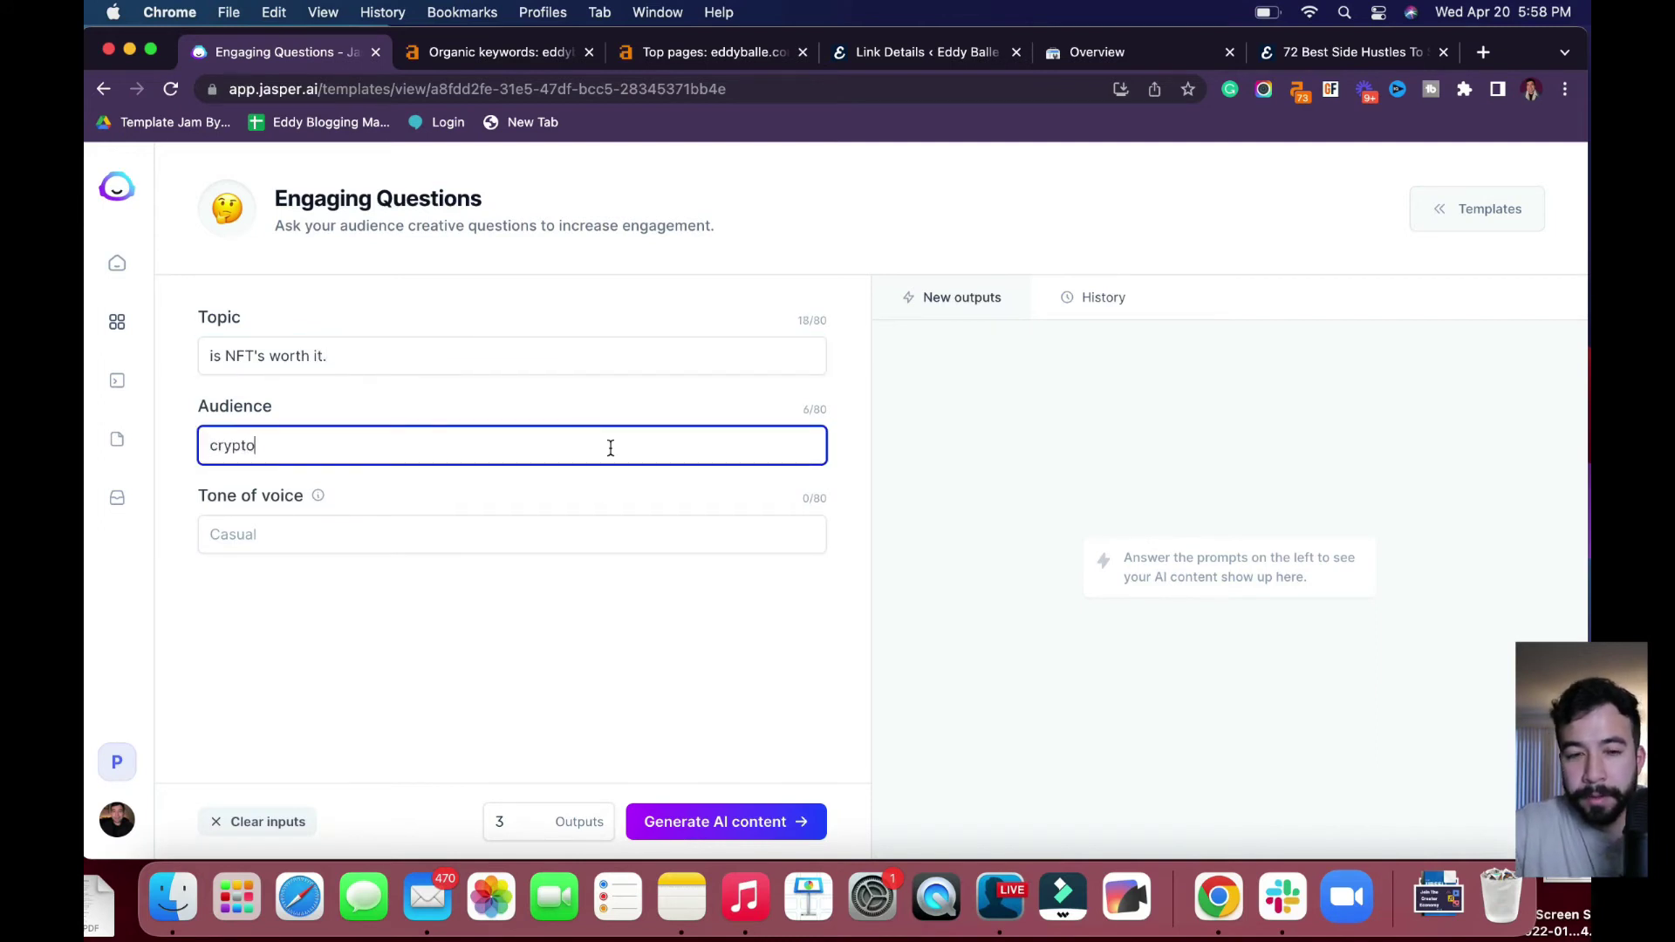
{"action": "type", "text": "nvestors"}
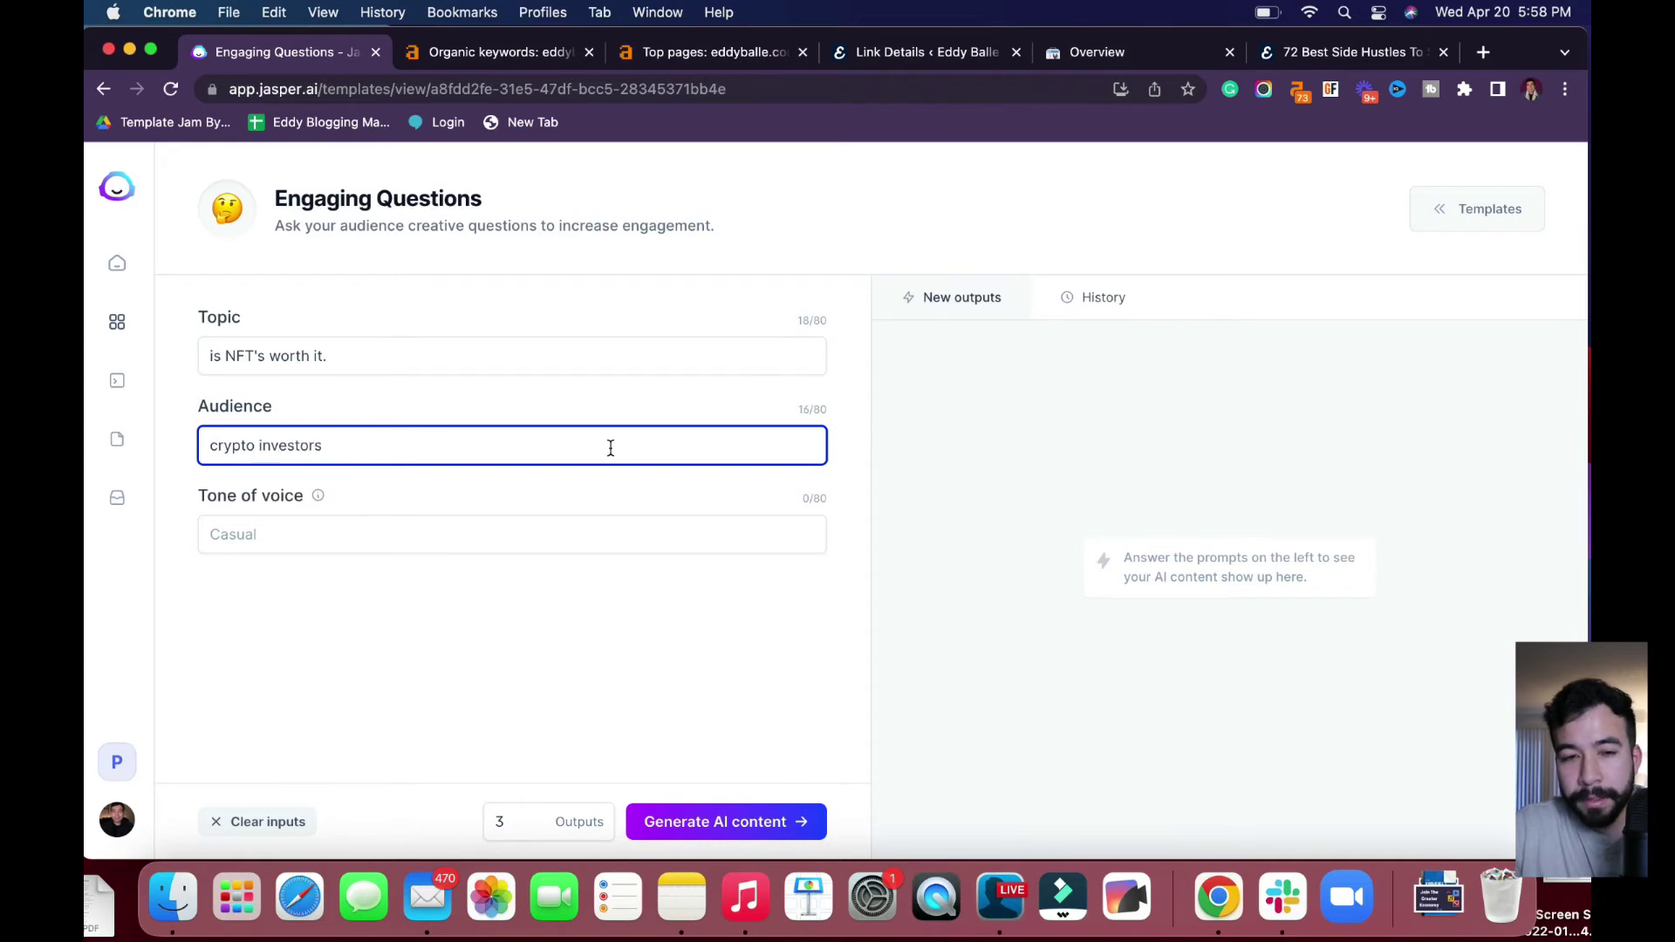
{"action": "left_click", "coordinate": [603, 547]}
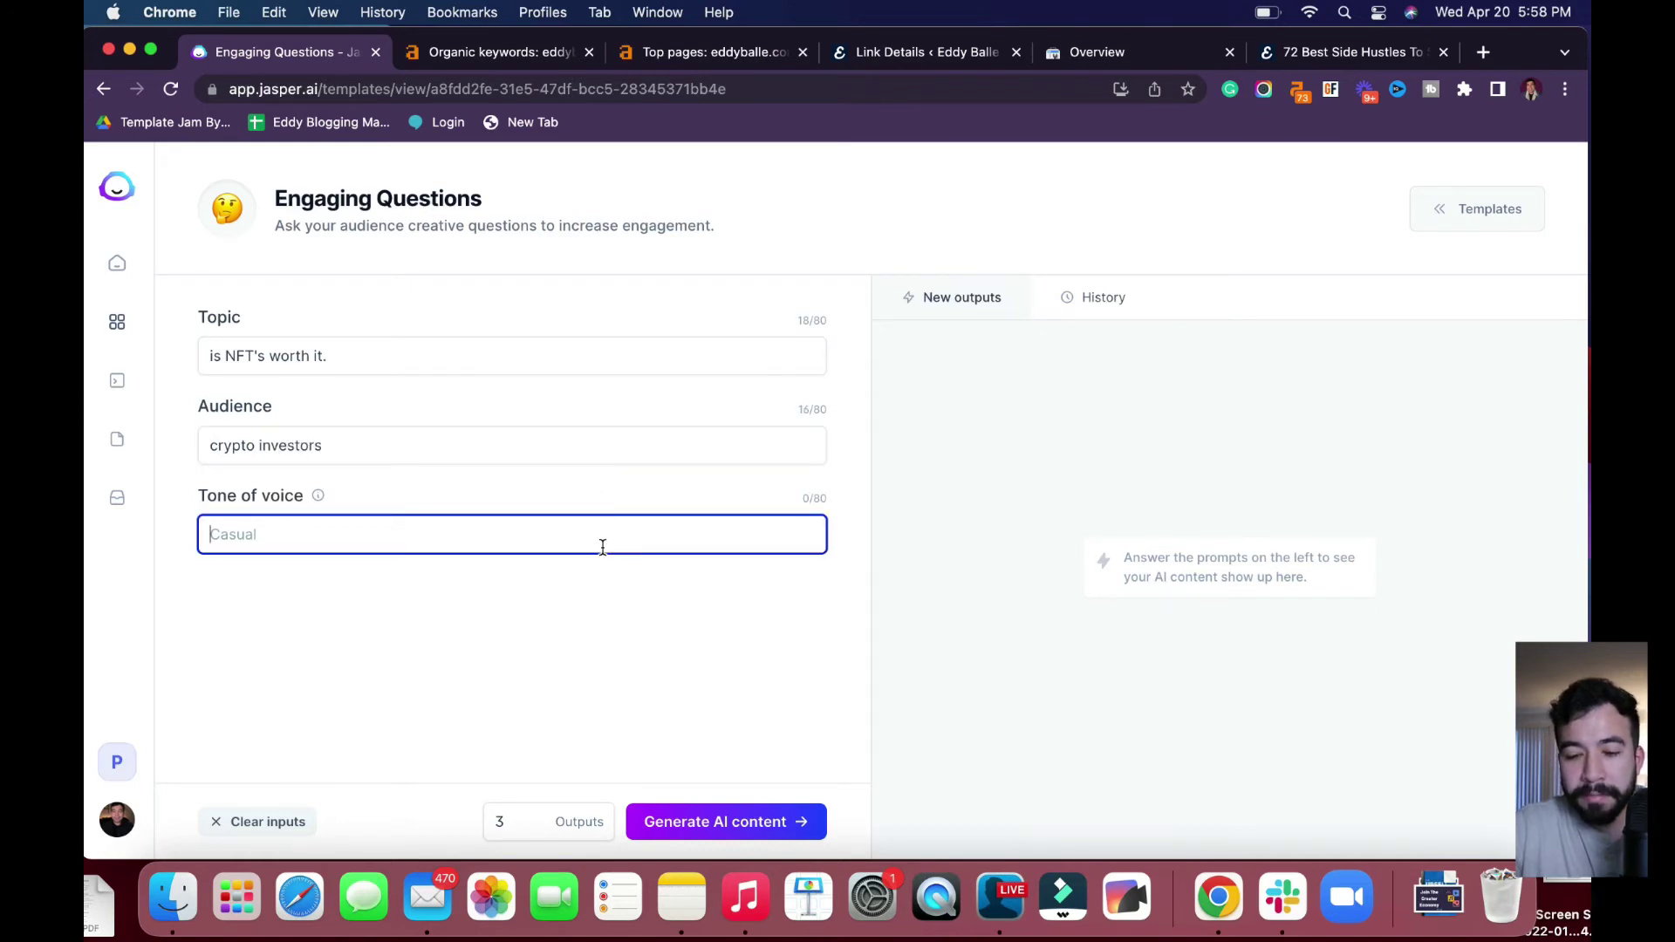
{"action": "type", "text": "witty"}
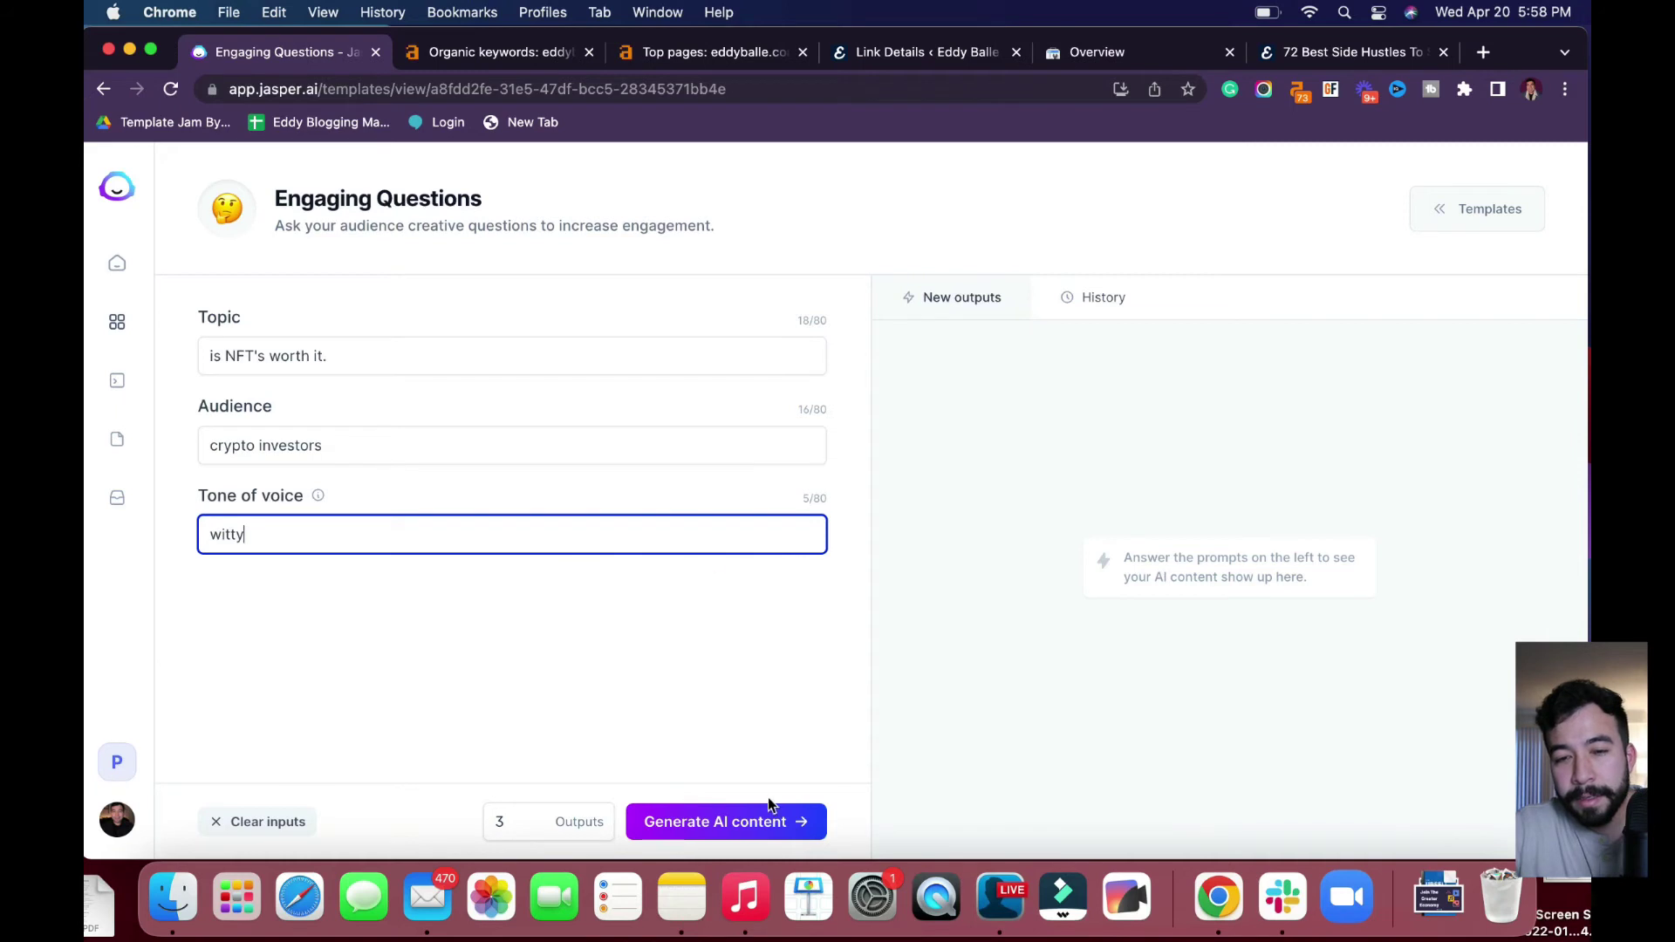
{"action": "left_click", "coordinate": [638, 372]}
{"action": "type", "text": "?"}
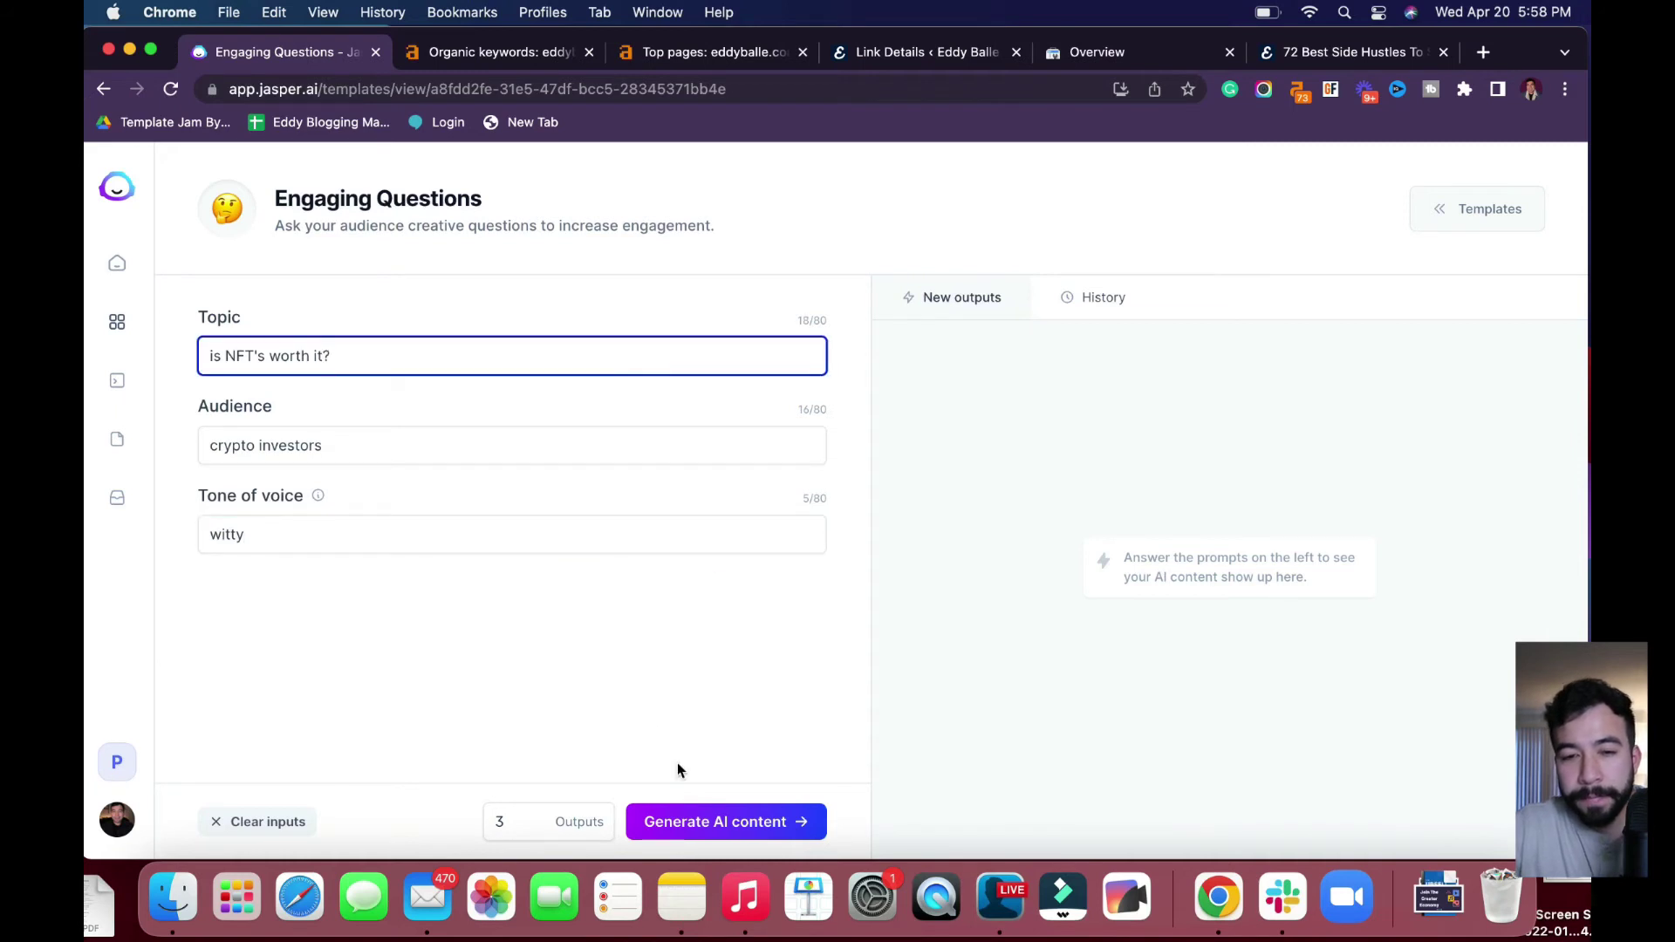
{"action": "left_click", "coordinate": [719, 822]}
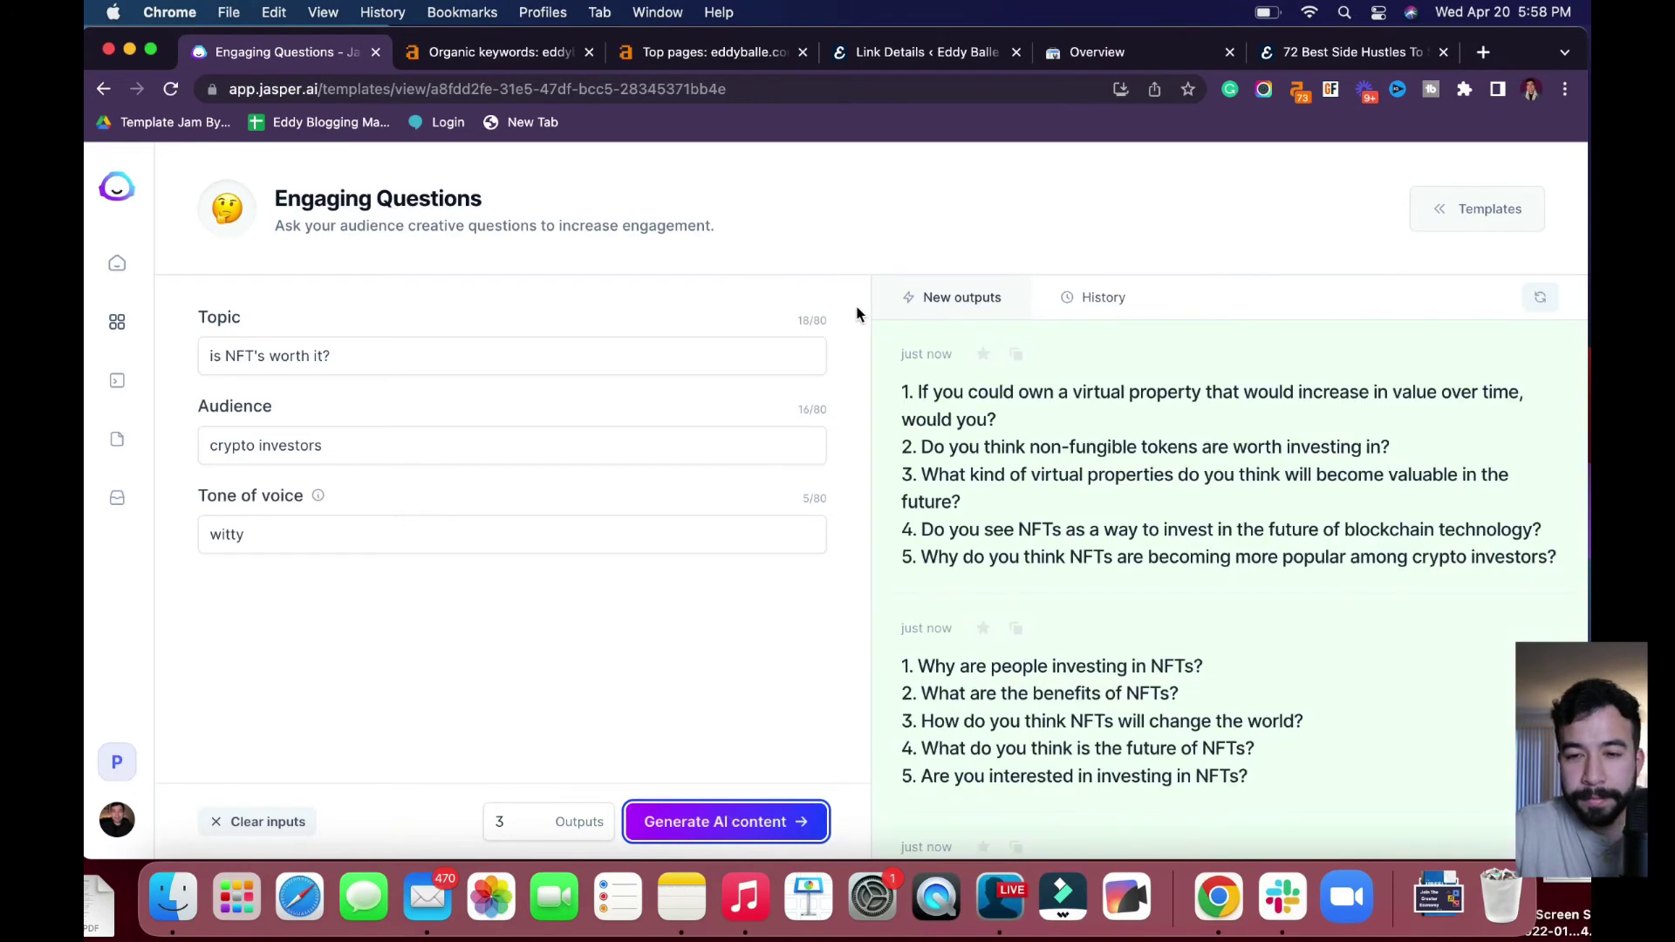
{"action": "scroll", "coordinate": [1201, 542], "scroll_direction": "down", "scroll_amount": 2}
{"action": "scroll", "coordinate": [1113, 511], "scroll_direction": "down", "scroll_amount": 1}
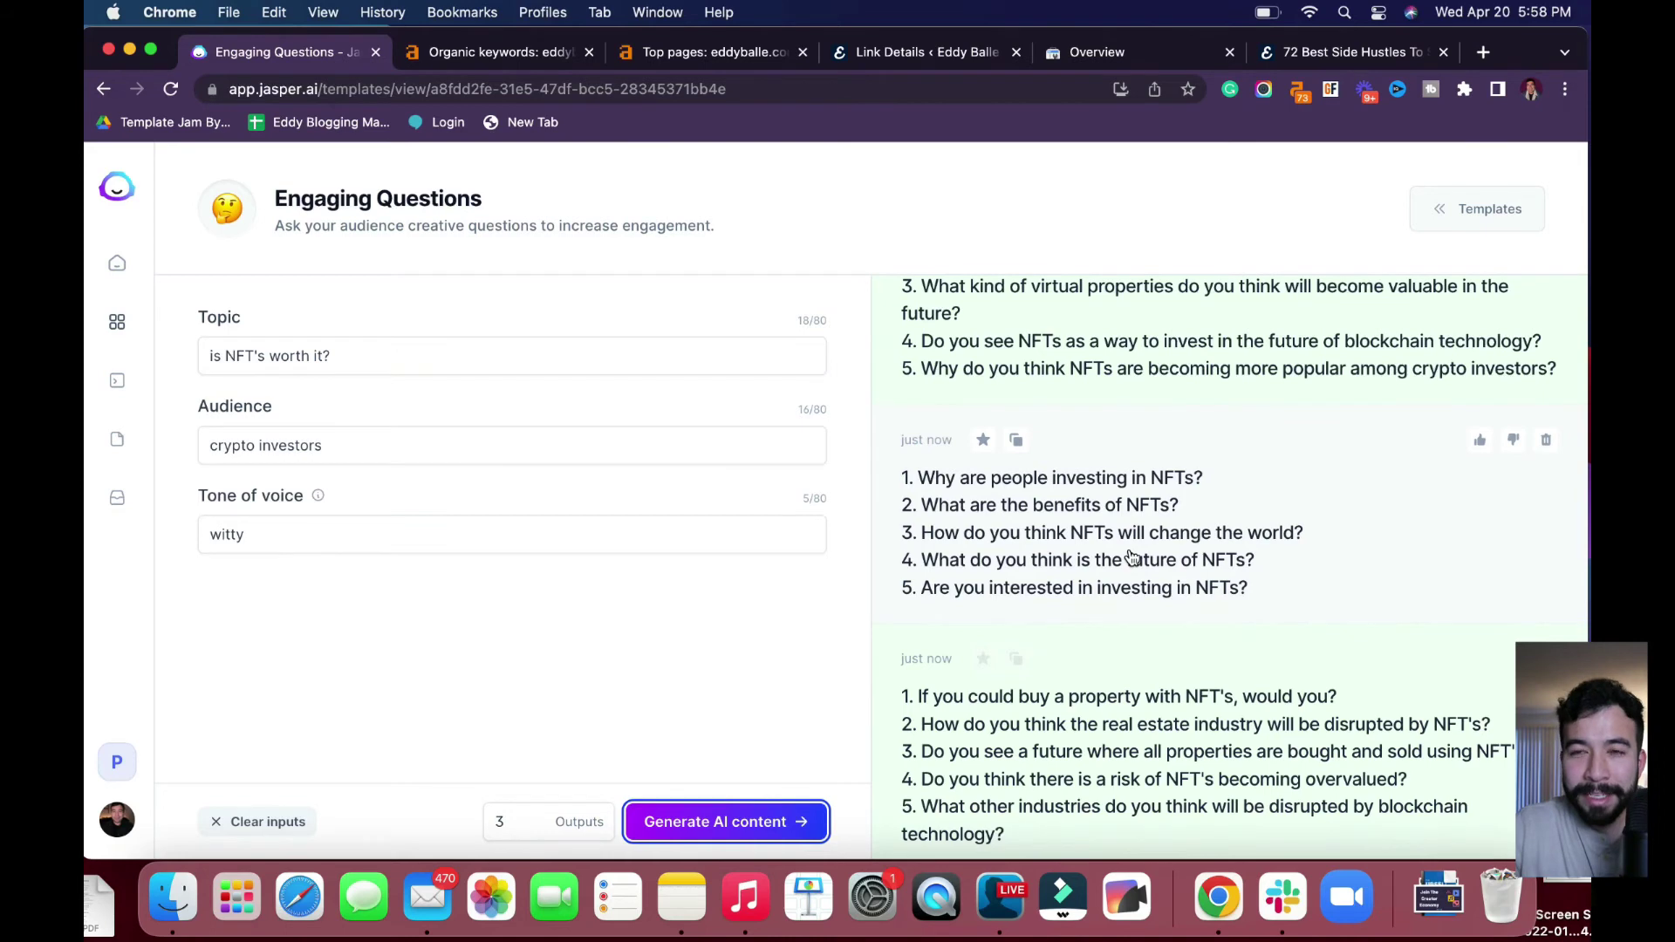
{"action": "scroll", "coordinate": [1130, 559], "scroll_direction": "down", "scroll_amount": 1}
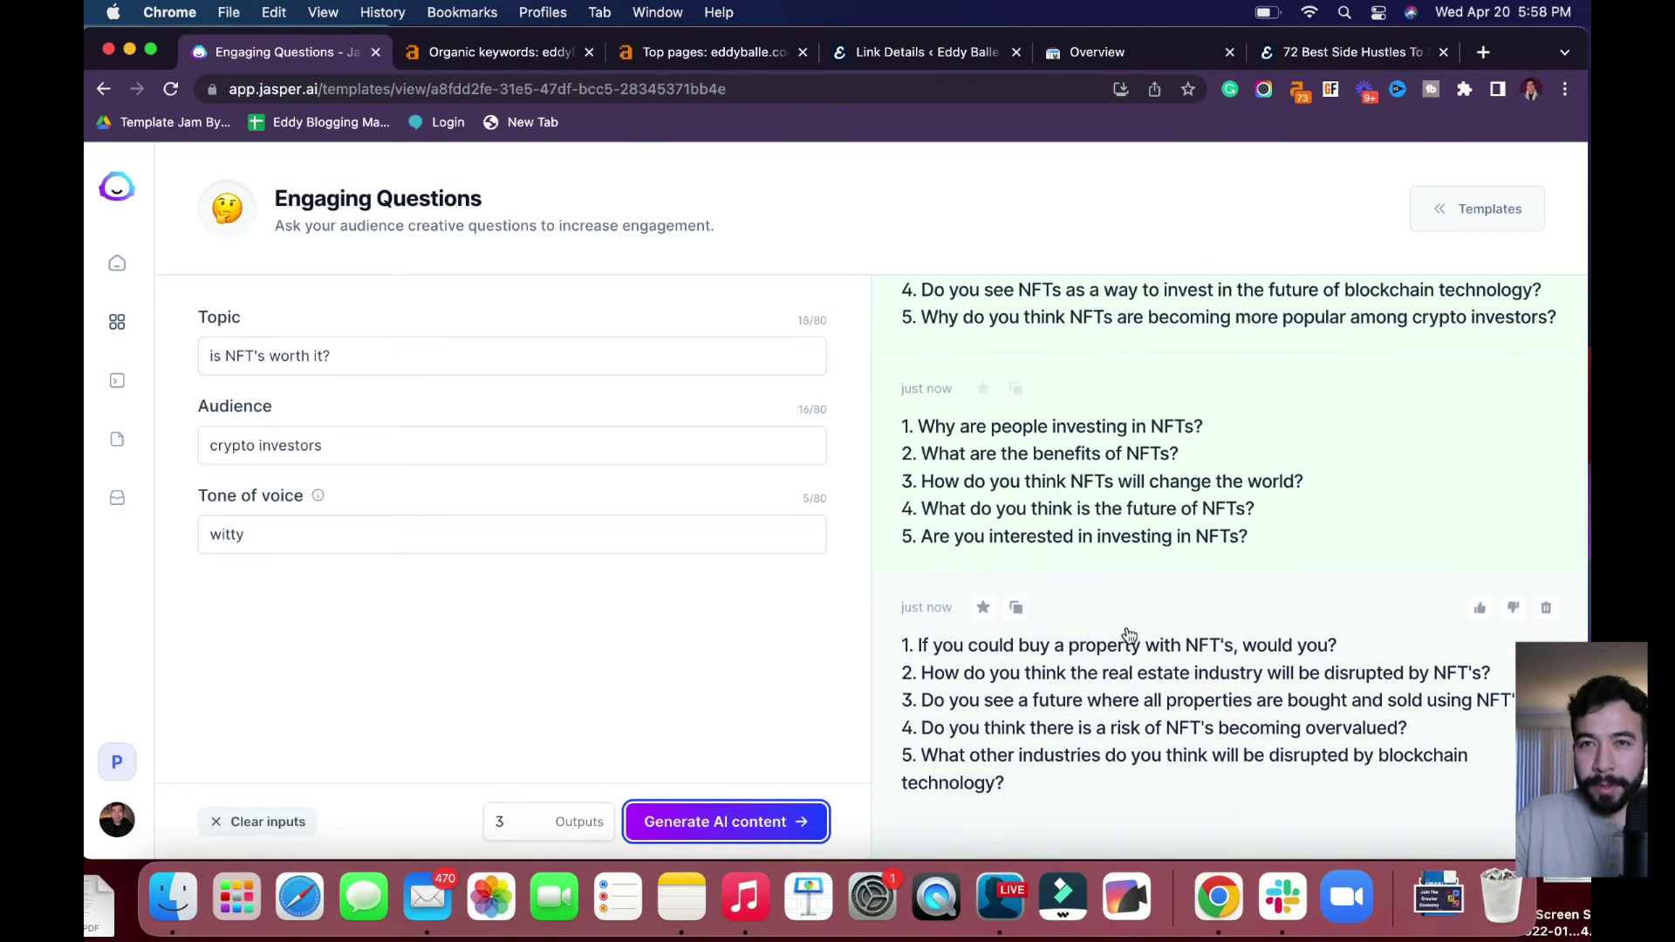
{"action": "scroll", "coordinate": [1129, 638], "scroll_direction": "down", "scroll_amount": 2}
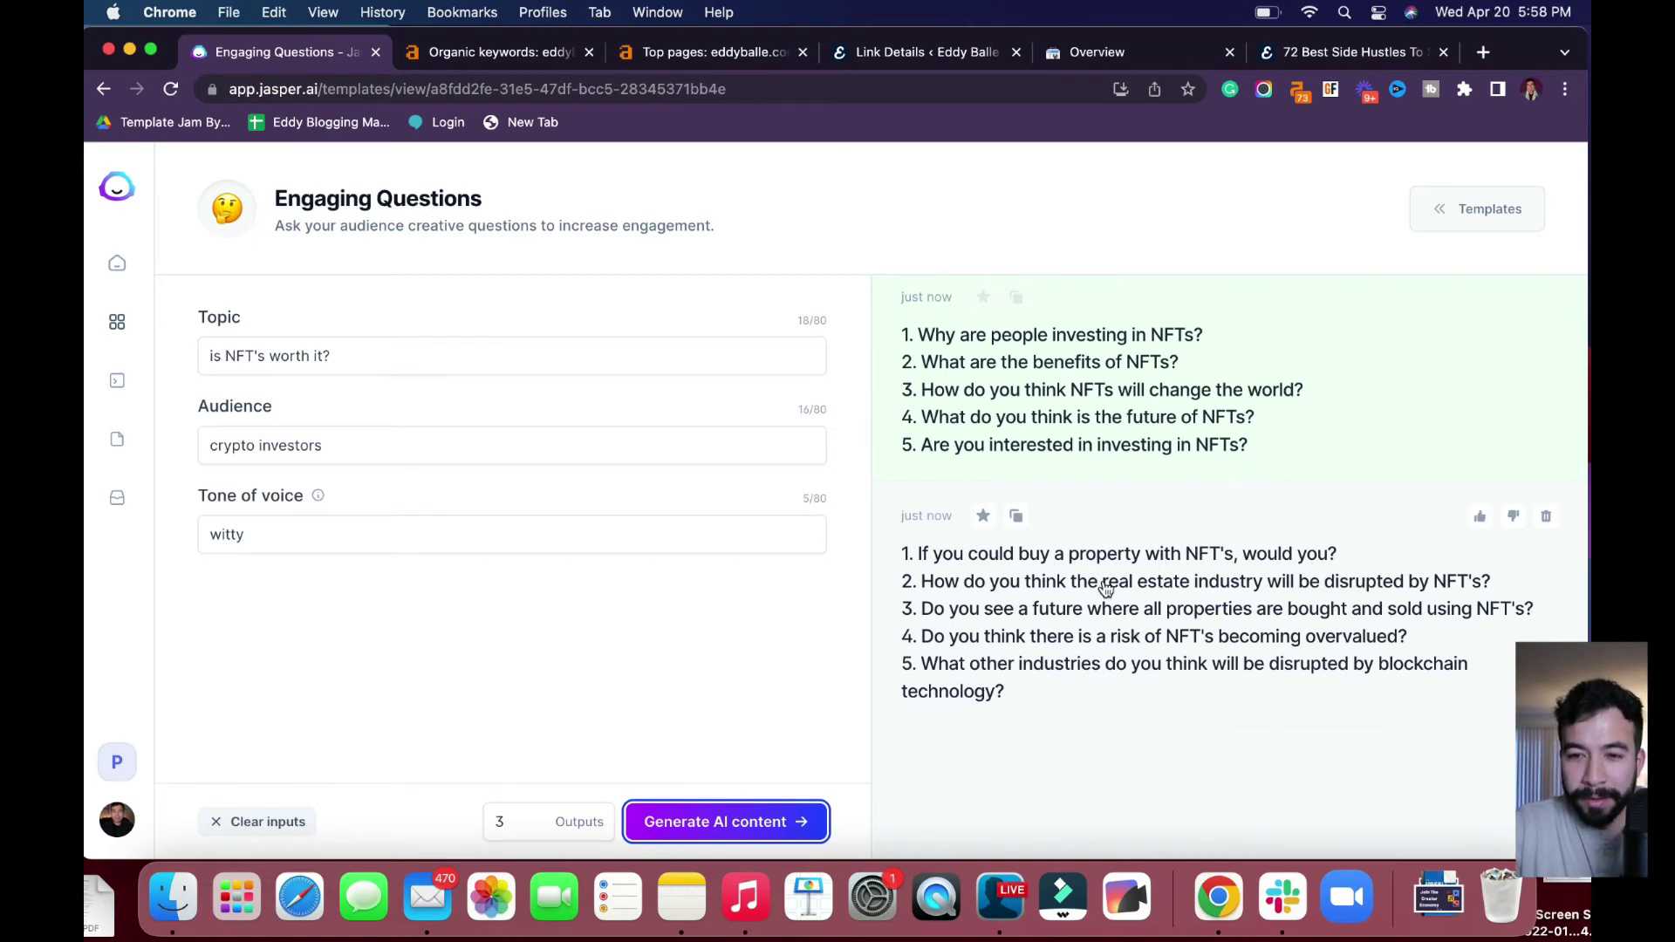
{"action": "scroll", "coordinate": [1205, 588], "scroll_direction": "up", "scroll_amount": 5}
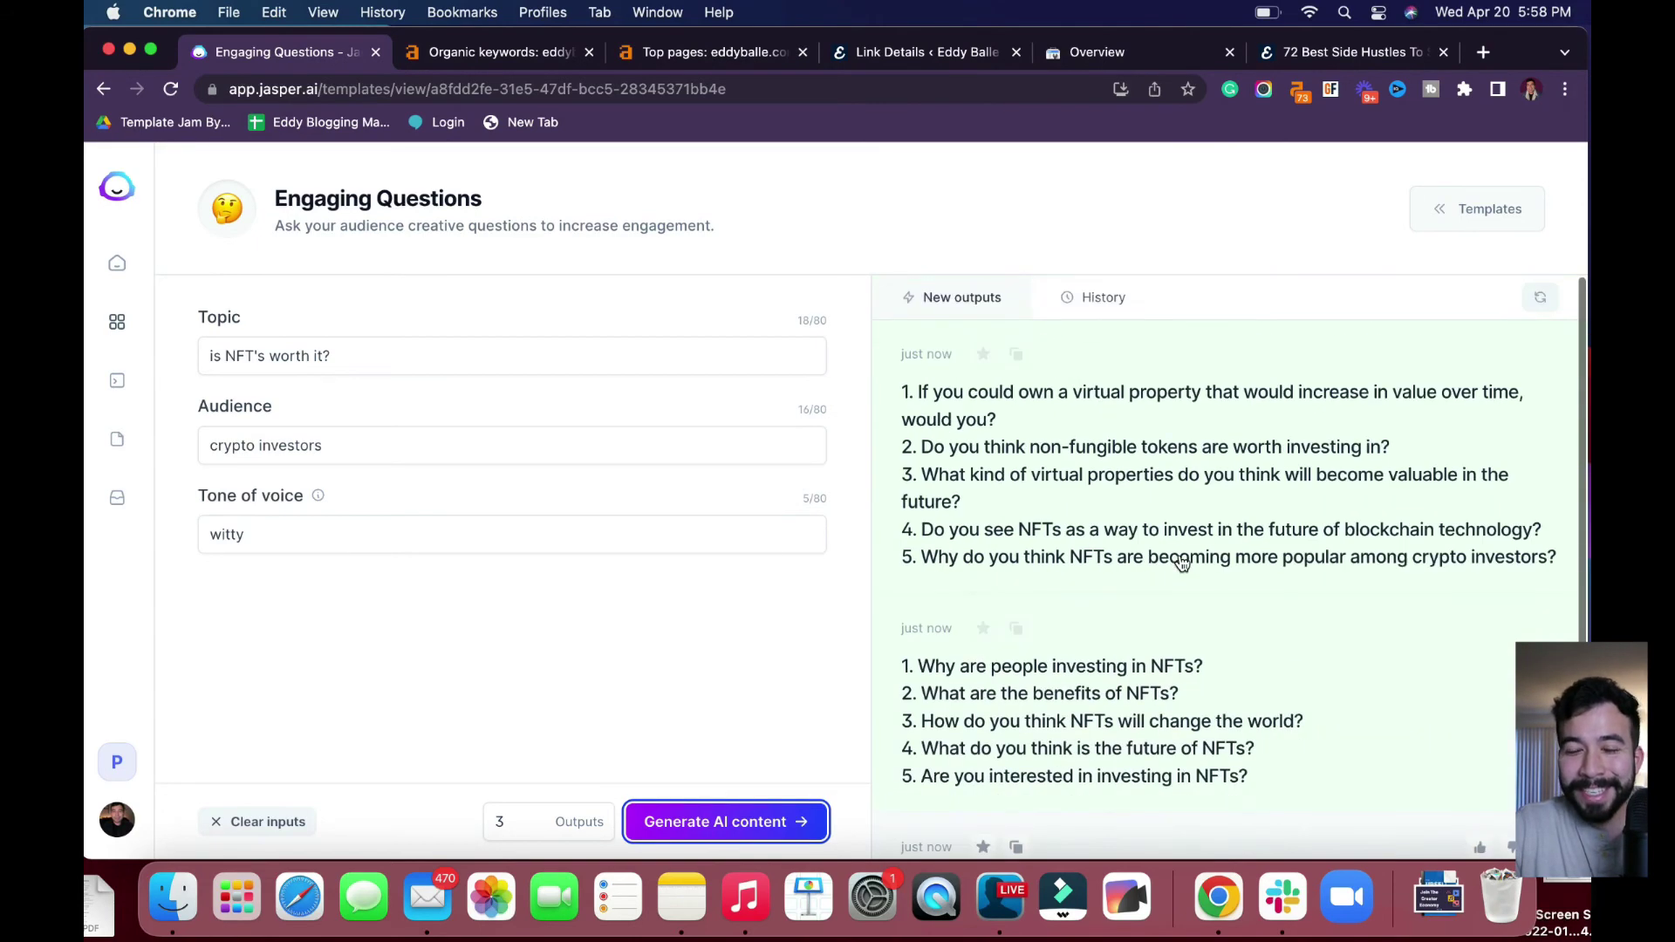